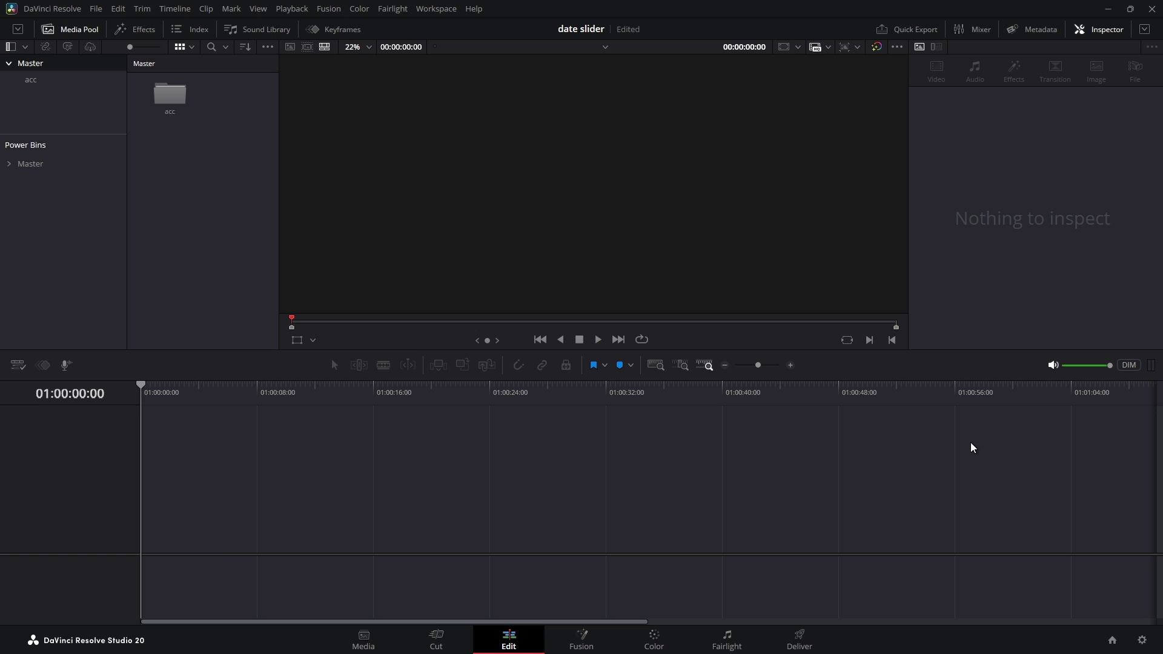
Create a new timeline with custom settings, using the 1920 x 1080 HD format with vertical resolution enabled
key(ctrl+n)
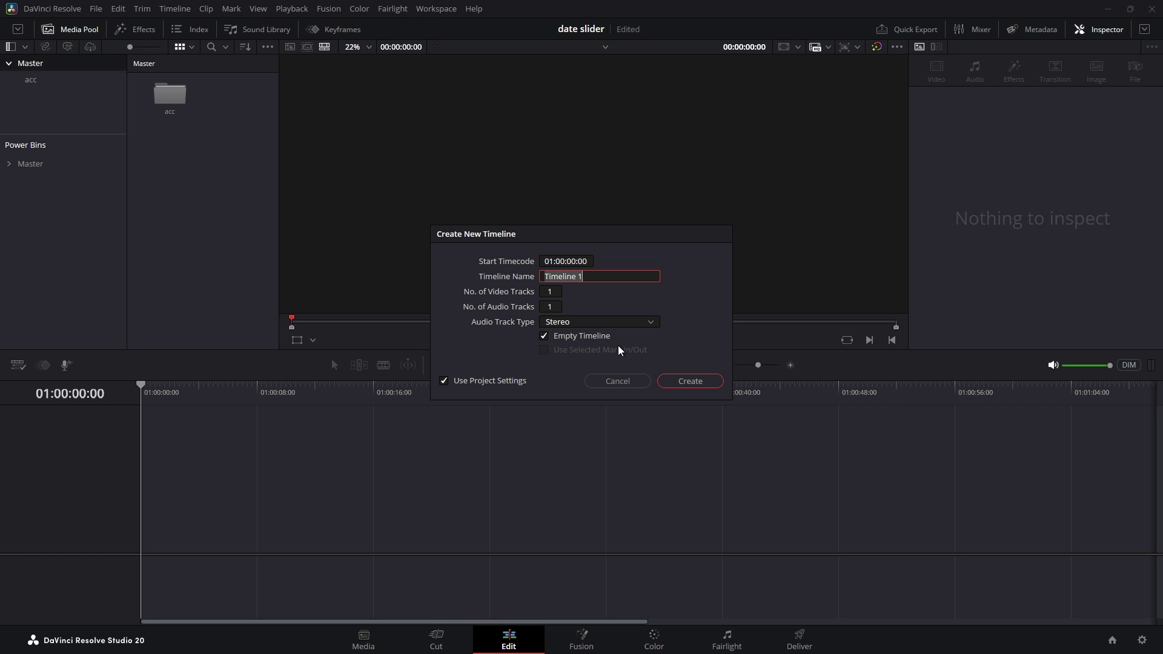
click(518, 385)
click(556, 264)
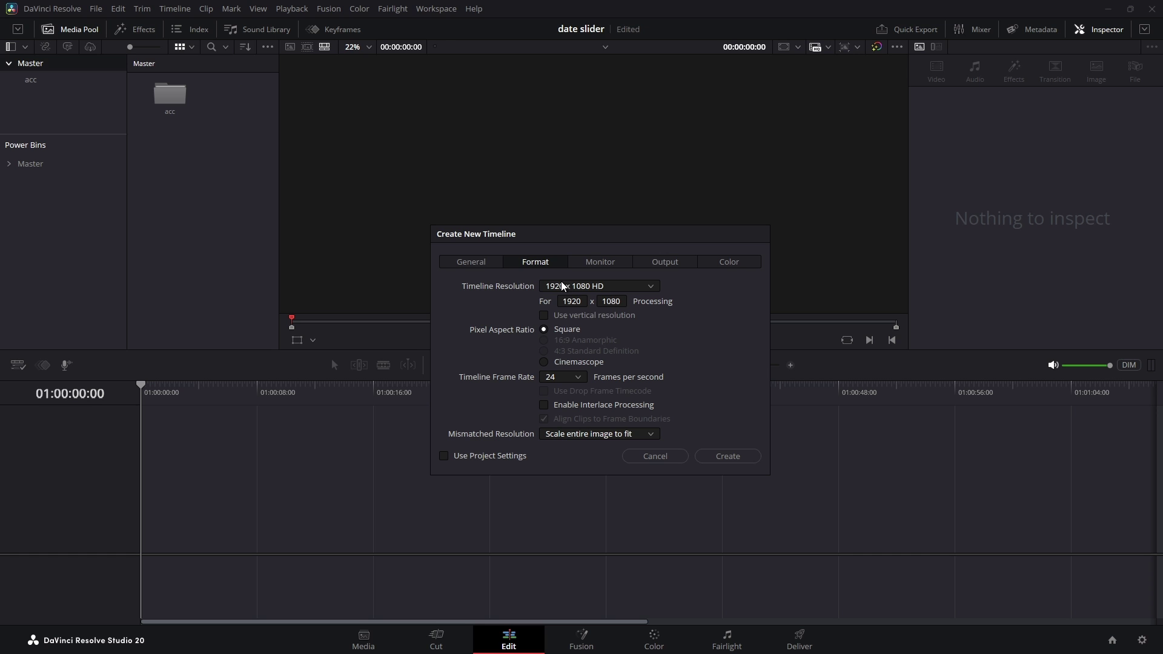
click(544, 315)
click(724, 457)
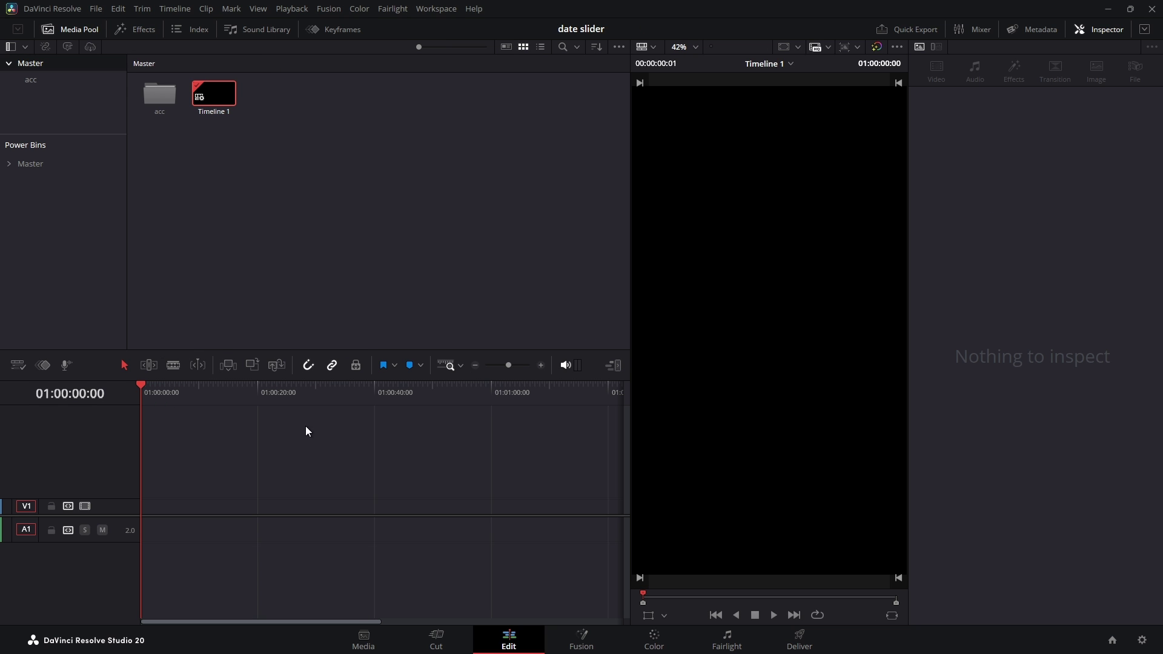
Place the vid clip from the acc bin at the start of video track V1
click(45, 81)
drag(596, 94, 172, 508)
scroll(188, 478, up, 3)
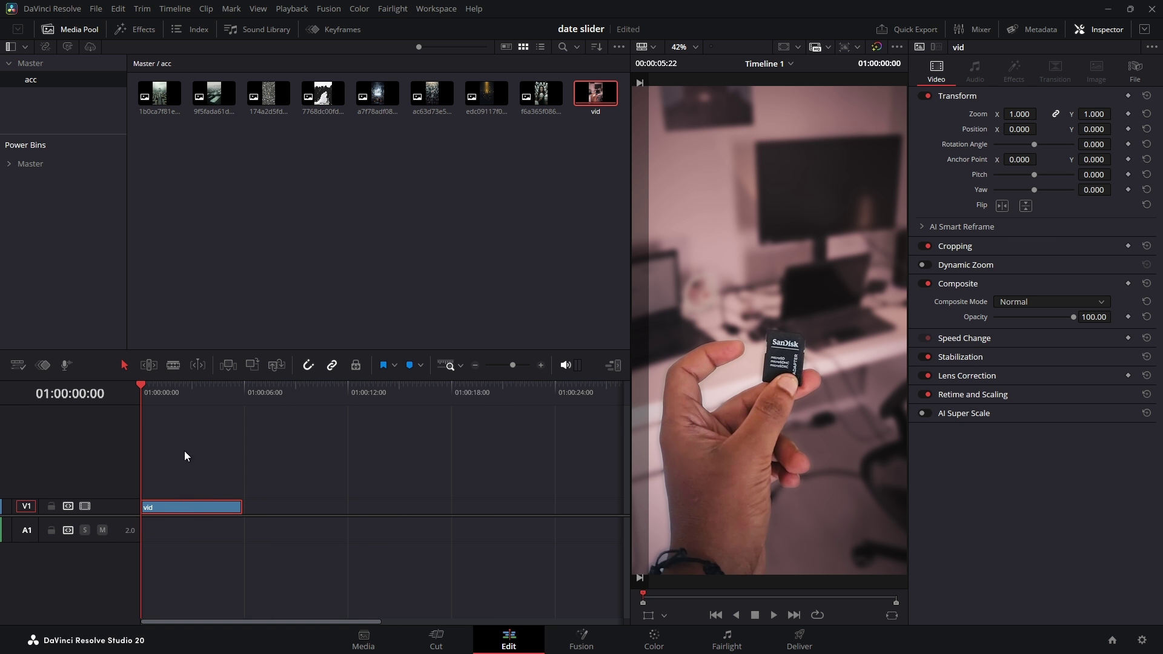
click(148, 391)
mouse_move(148, 390)
mouse_down()
mouse_move(222, 403)
mouse_move(151, 404)
mouse_move(154, 390)
mouse_move(221, 404)
mouse_move(133, 405)
mouse_up()
Add the acc bin's eight images to the timeline and stack the first four on V2 to V5, trimmed to the vid clip's length
drag(552, 156, 241, 491)
drag(376, 507, 154, 475)
drag(225, 475, 240, 475)
drag(463, 508, 241, 459)
drag(551, 508, 157, 443)
drag(225, 442, 241, 442)
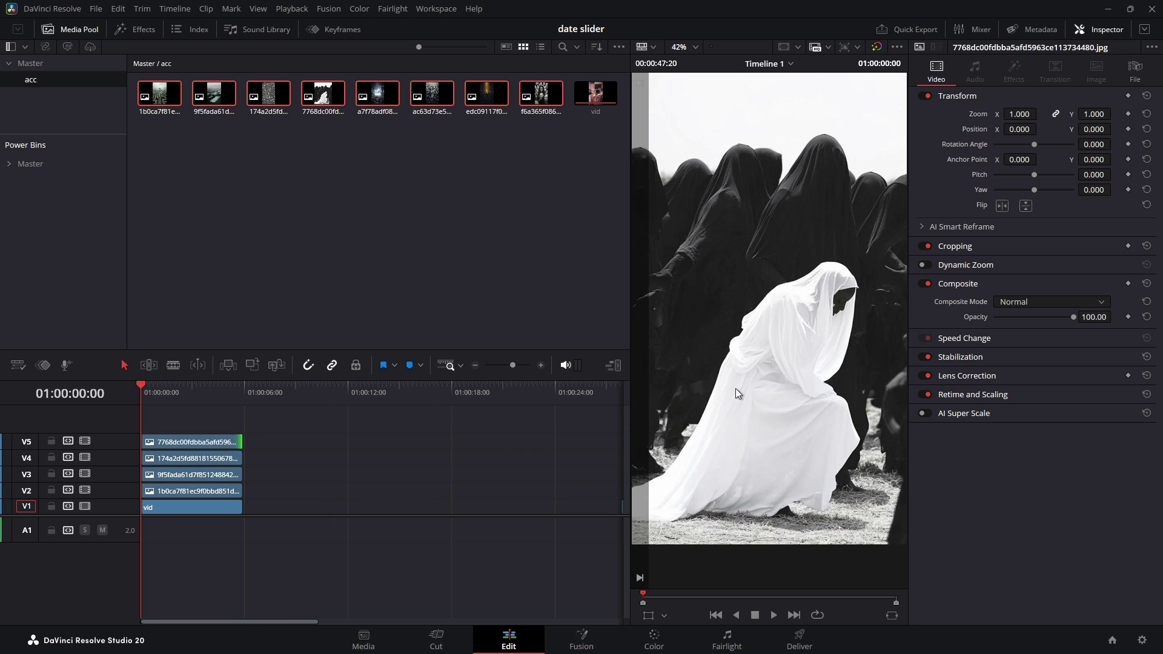
Stack the remaining four images on tracks V6 to V9, matching the length of the vid clip
drag(301, 508, 154, 410)
drag(168, 411, 171, 410)
drag(353, 508, 172, 418)
drag(272, 516, 273, 573)
drag(380, 564, 155, 434)
Combine all nine stacked clips into a new Fusion clip in the Master bin and open it on the Fusion page
drag(167, 434, 143, 603)
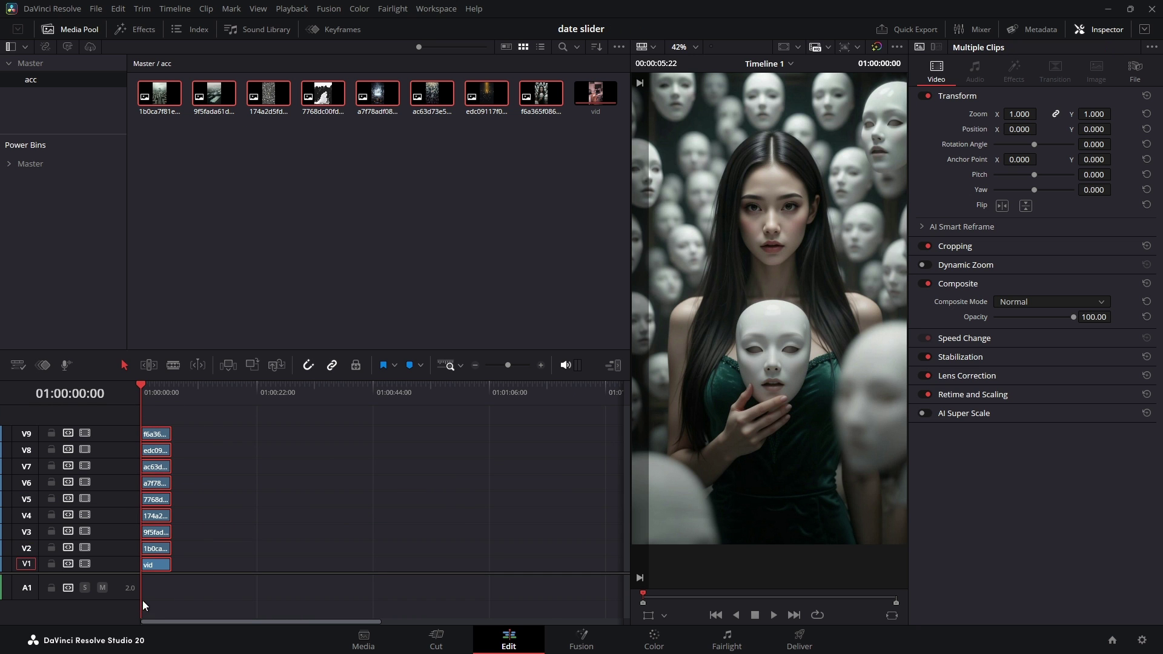
click(30, 63)
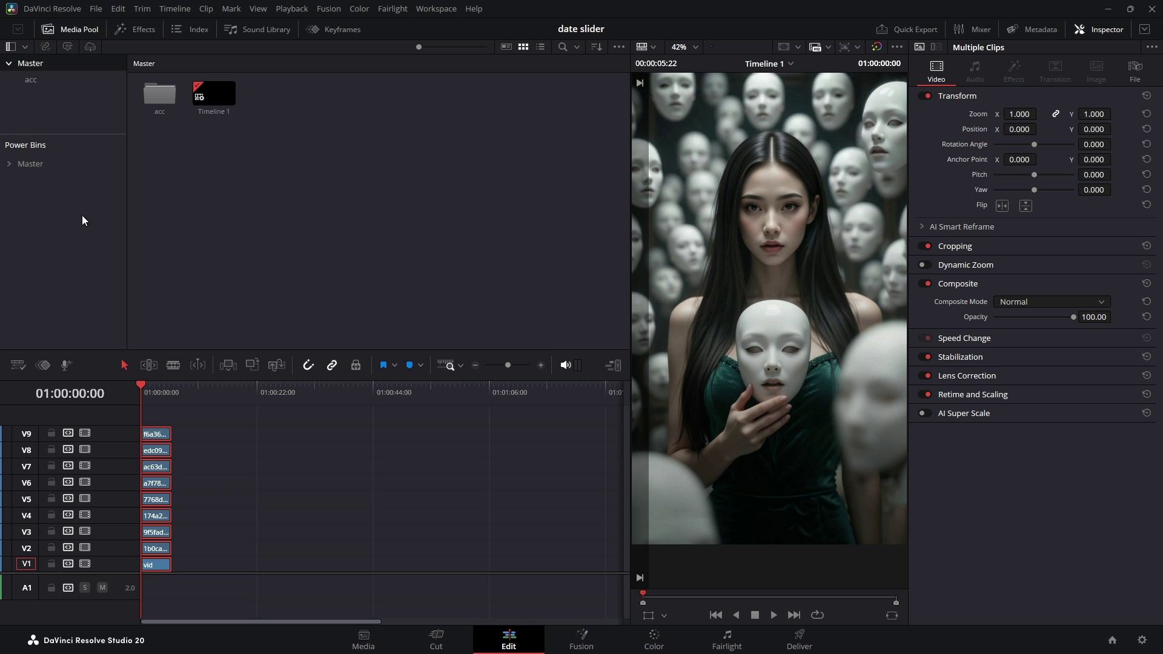
right_click(162, 497)
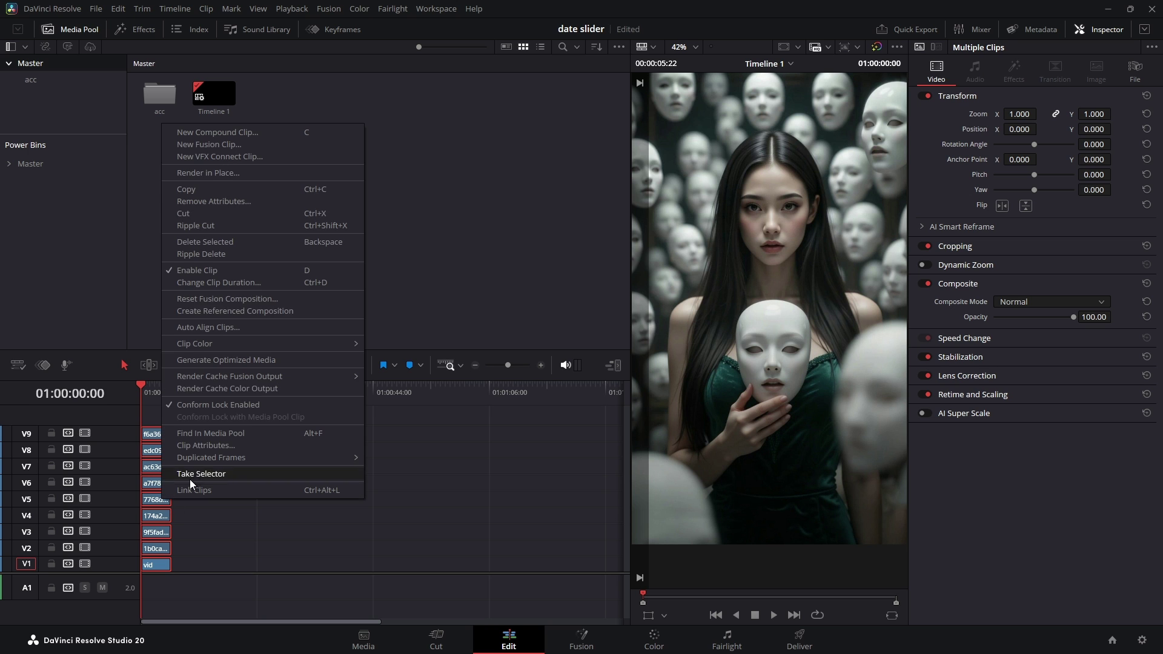
click(212, 144)
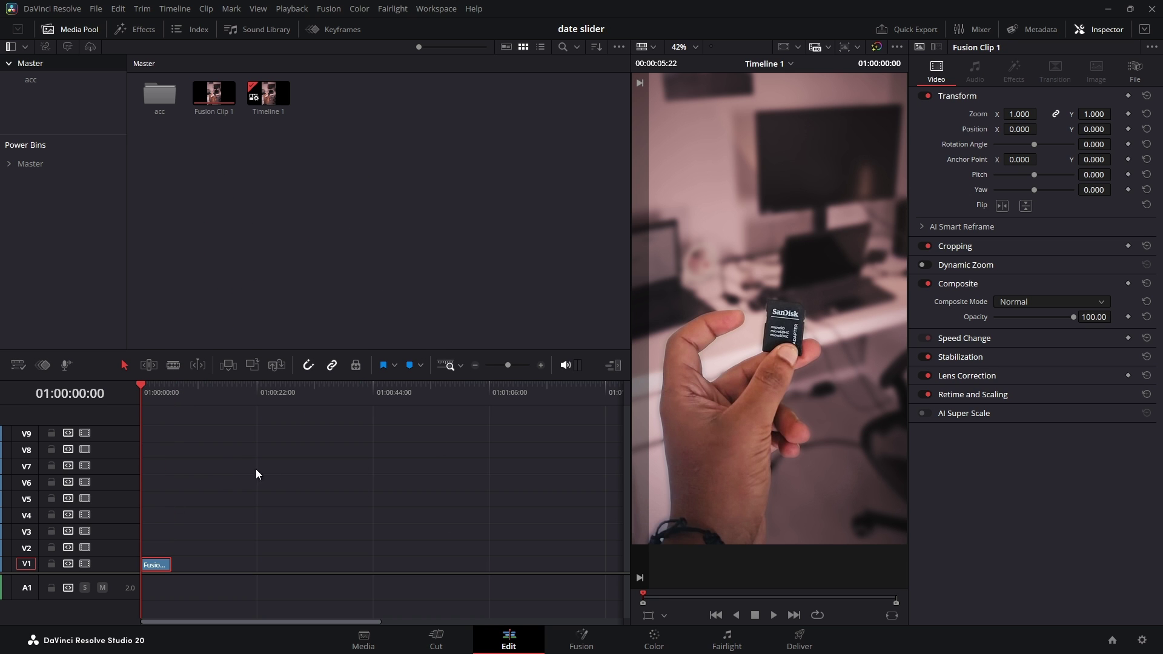
key(space)
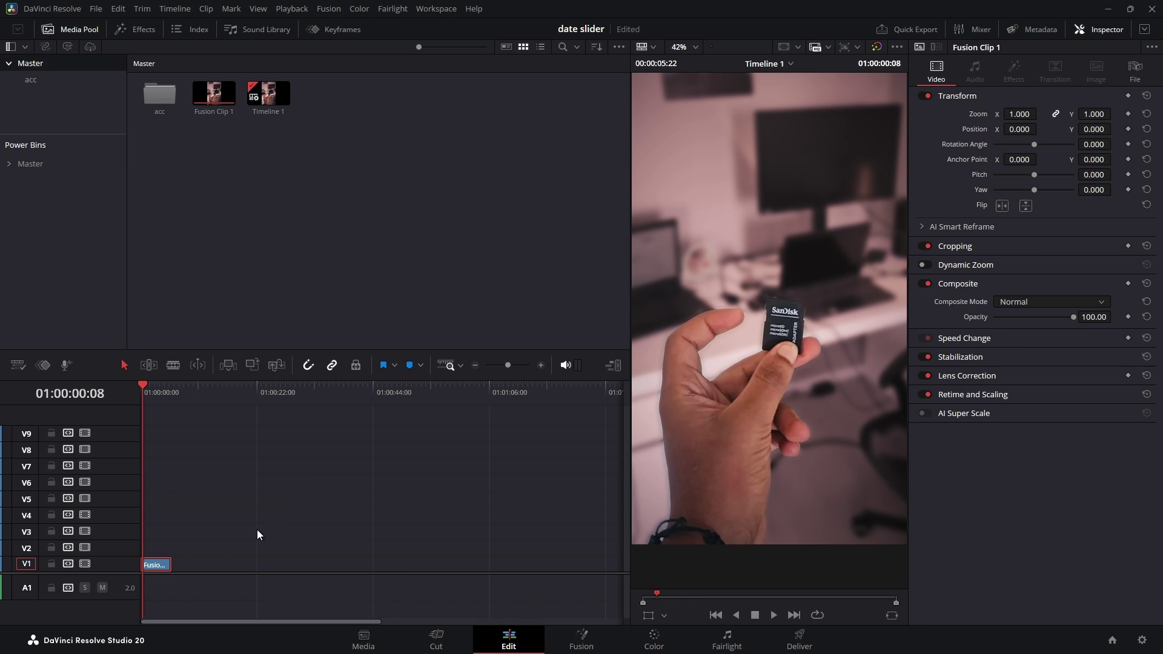
key(shift+5)
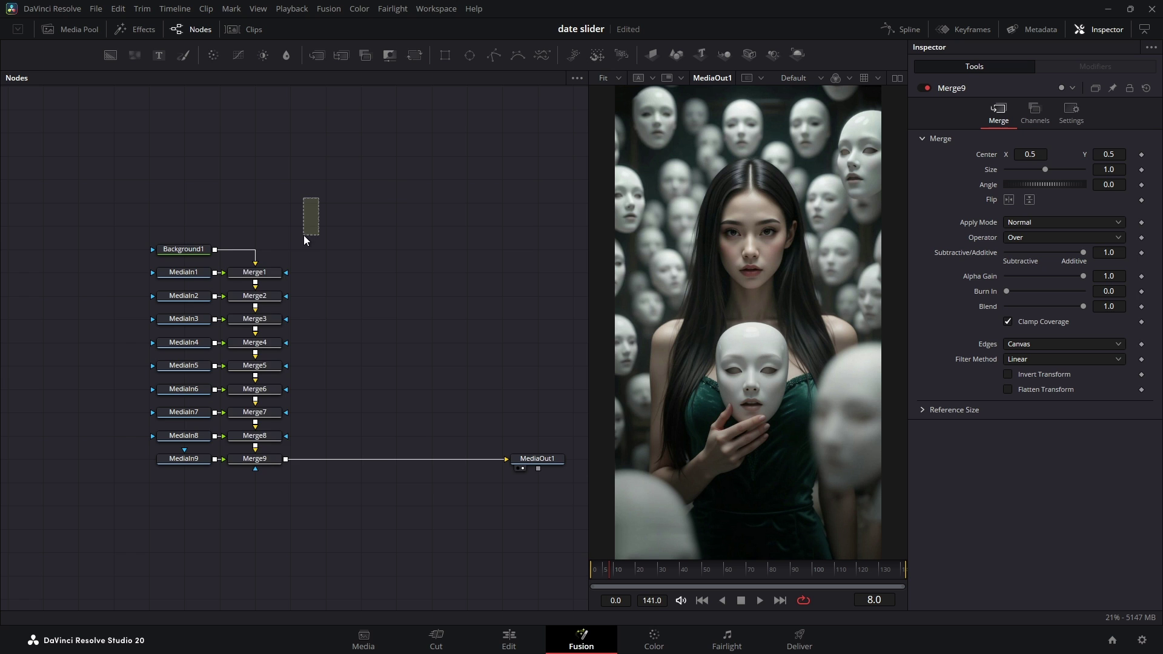
Delete the nine Merge nodes and the Background1 node from the composition
drag(304, 235, 253, 540)
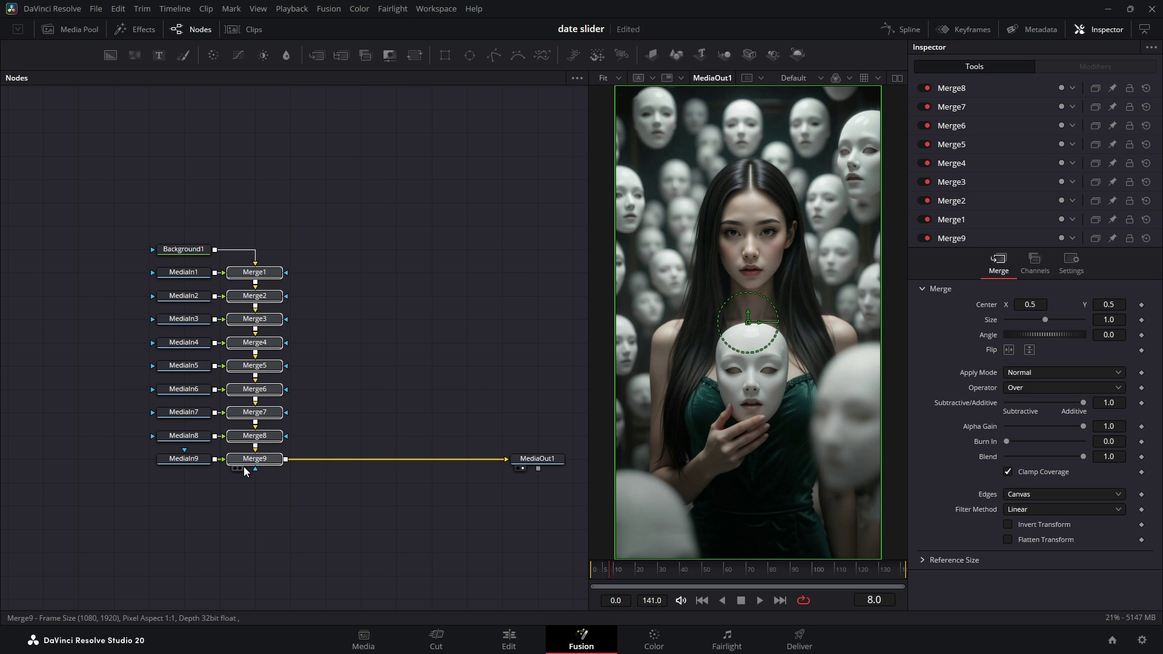
key(Delete)
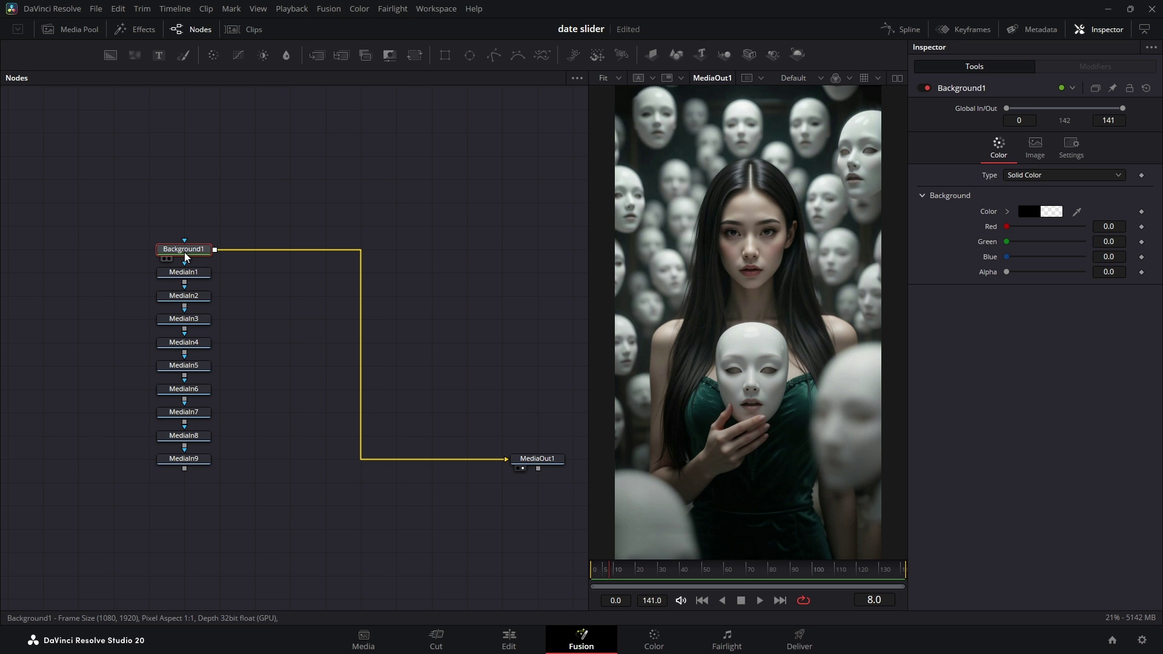
key(Delete)
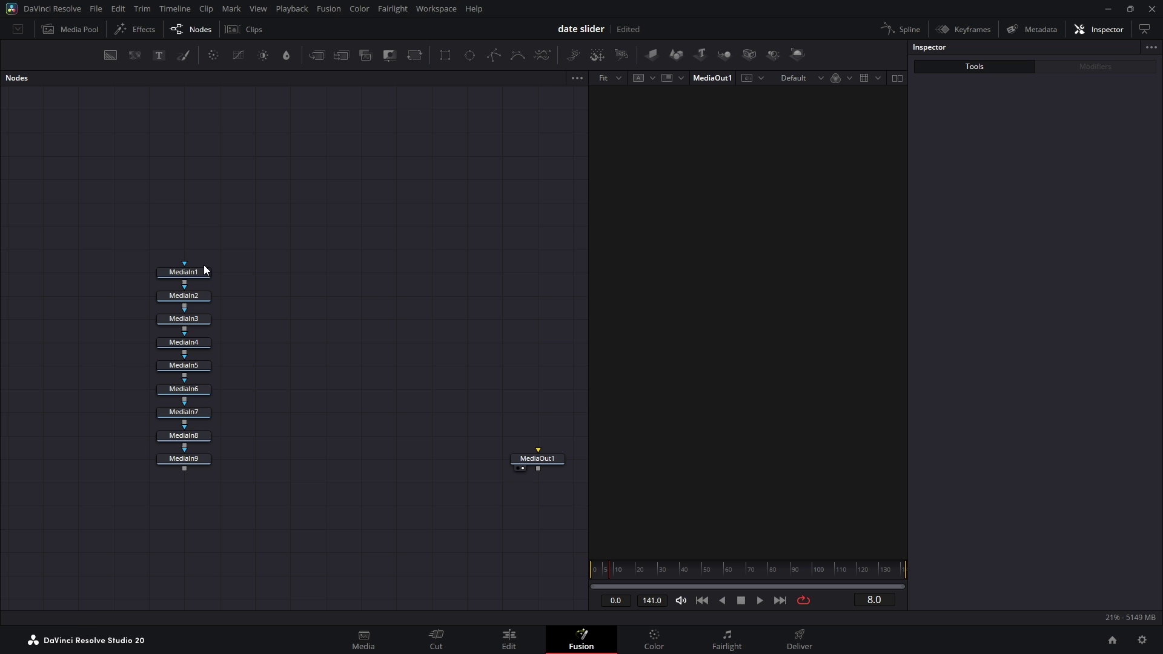
Move MediaIn1 away from the other media nodes and connect it to MediaOut1
drag(196, 270, 530, 492)
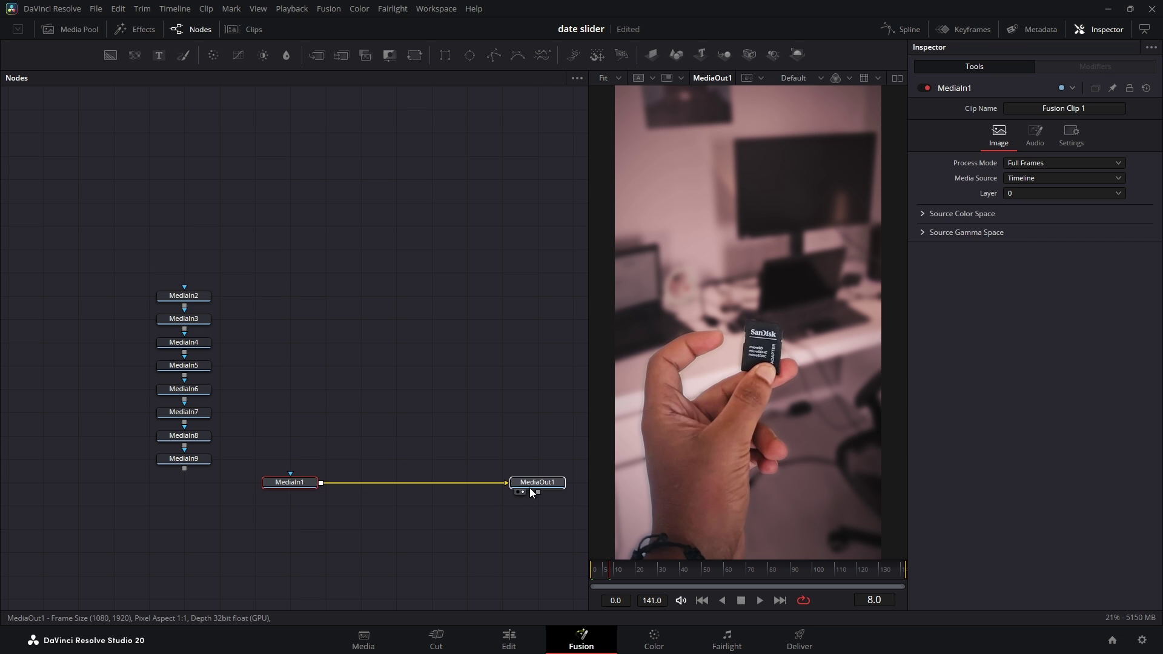
click(536, 483)
click(769, 575)
Arrange MediaIn2 to MediaIn9 in a horizontal row above the MediaIn1 and MediaOut1 nodes
drag(130, 270, 230, 478)
drag(183, 458, 183, 364)
drag(197, 250, 267, 228)
drag(185, 273, 327, 226)
drag(172, 296, 373, 227)
drag(176, 320, 459, 227)
drag(177, 344, 532, 228)
drag(134, 405, 558, 266)
drag(96, 446, 584, 284)
drag(532, 325, 489, 354)
drag(469, 528, 142, 588)
drag(162, 564, 162, 470)
click(230, 485)
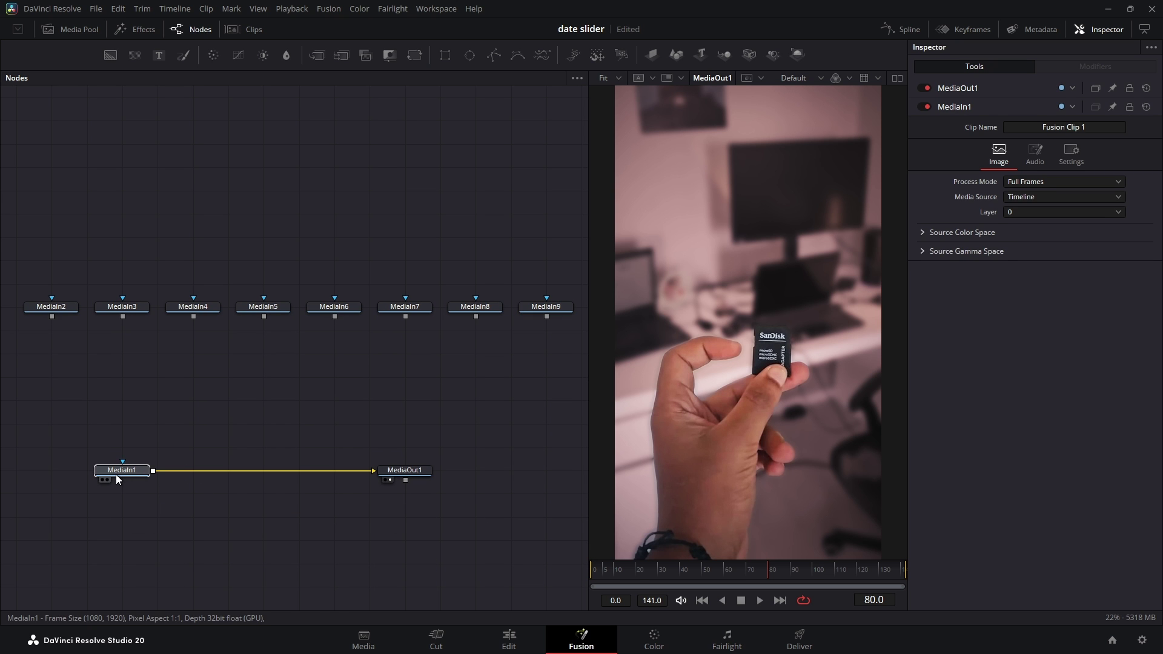
Go to frame 107 and add a Tracker node between MediaIn1 and MediaOut1
click(115, 474)
drag(668, 574, 828, 579)
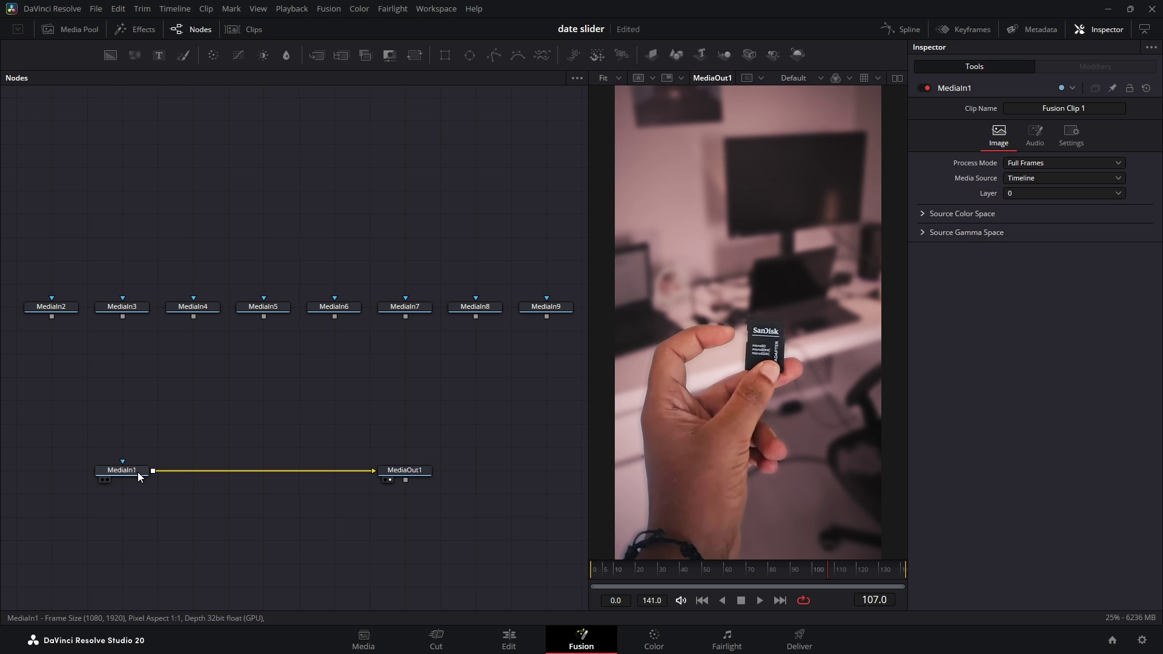
key(shift+space)
text(Neo Inner Glow)
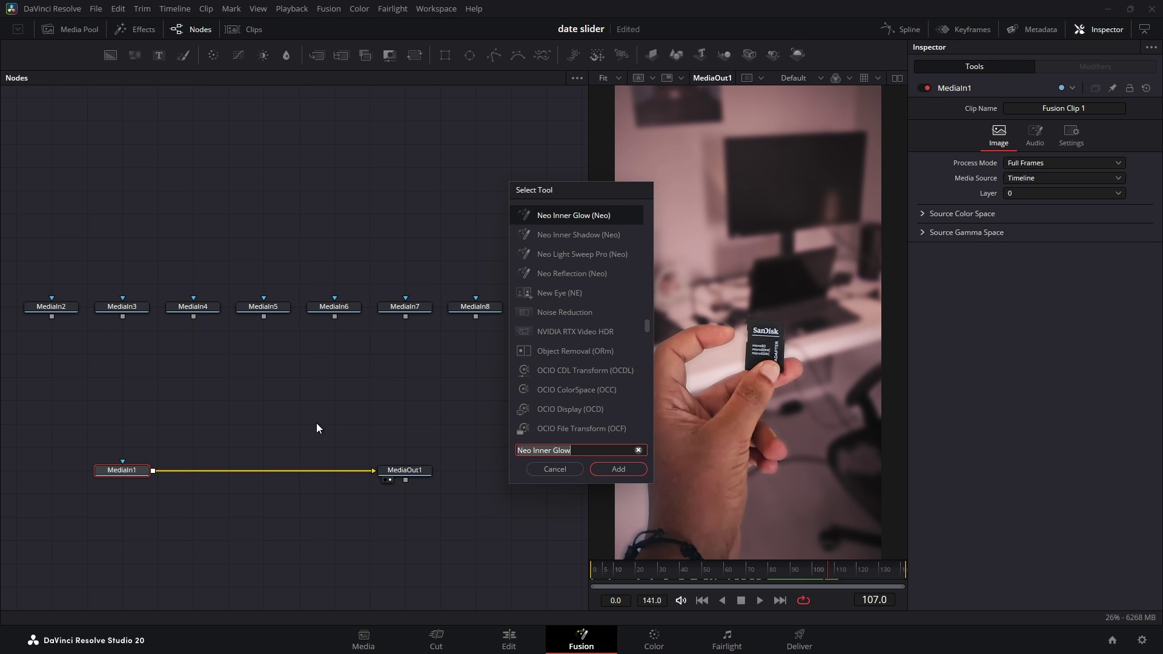
text(tra)
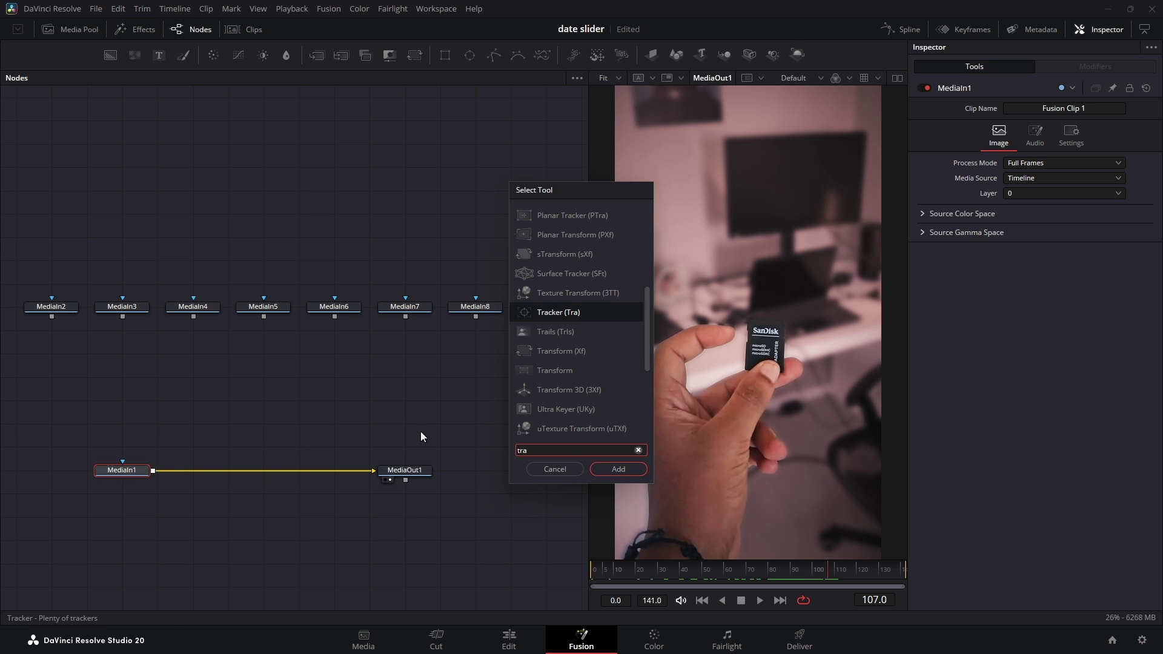
click(634, 470)
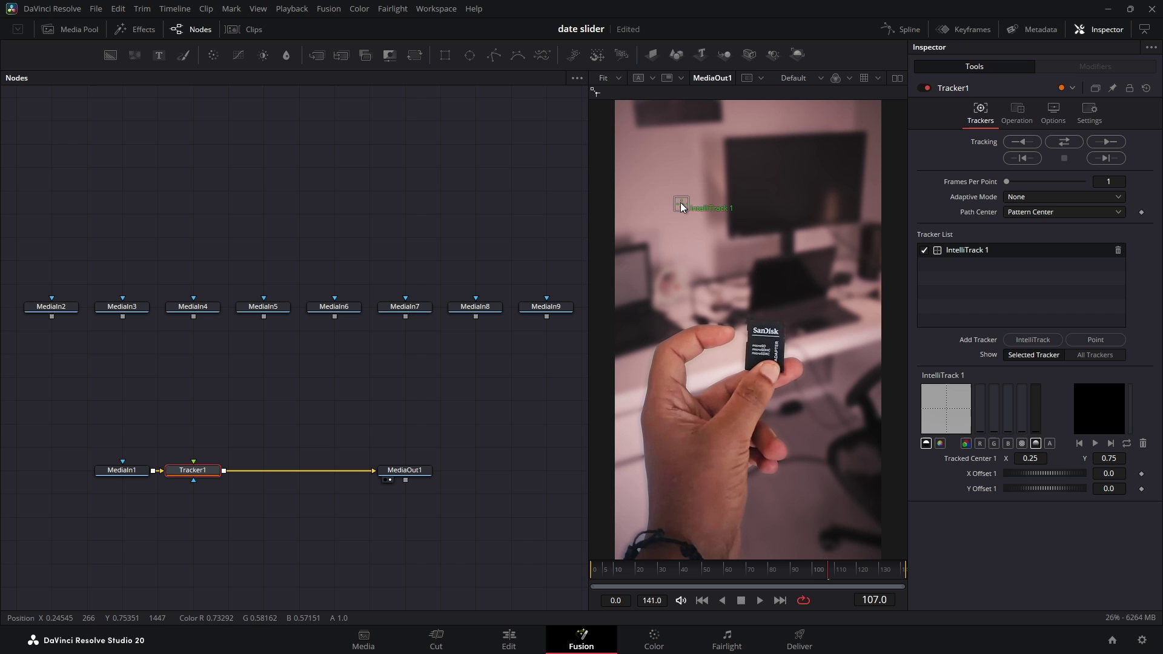
Place the tracker on the SanDisk logo, set Adaptive Mode to Best match, and track the clip in both directions
drag(681, 205, 757, 334)
click(1023, 203)
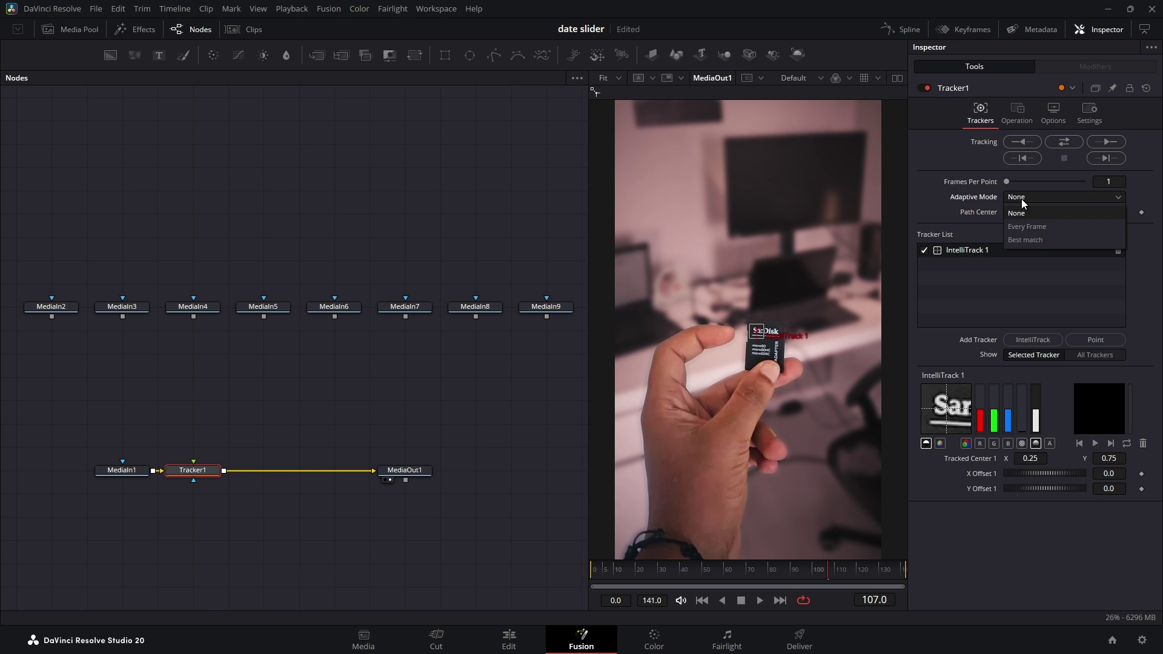
click(1026, 238)
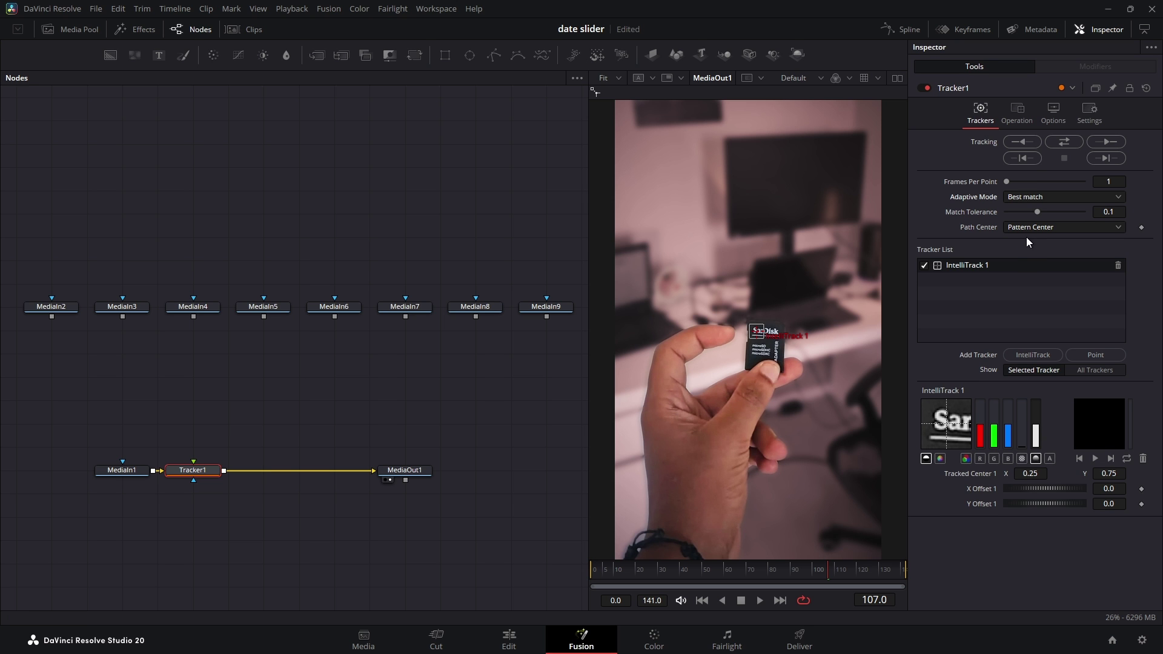
click(1056, 144)
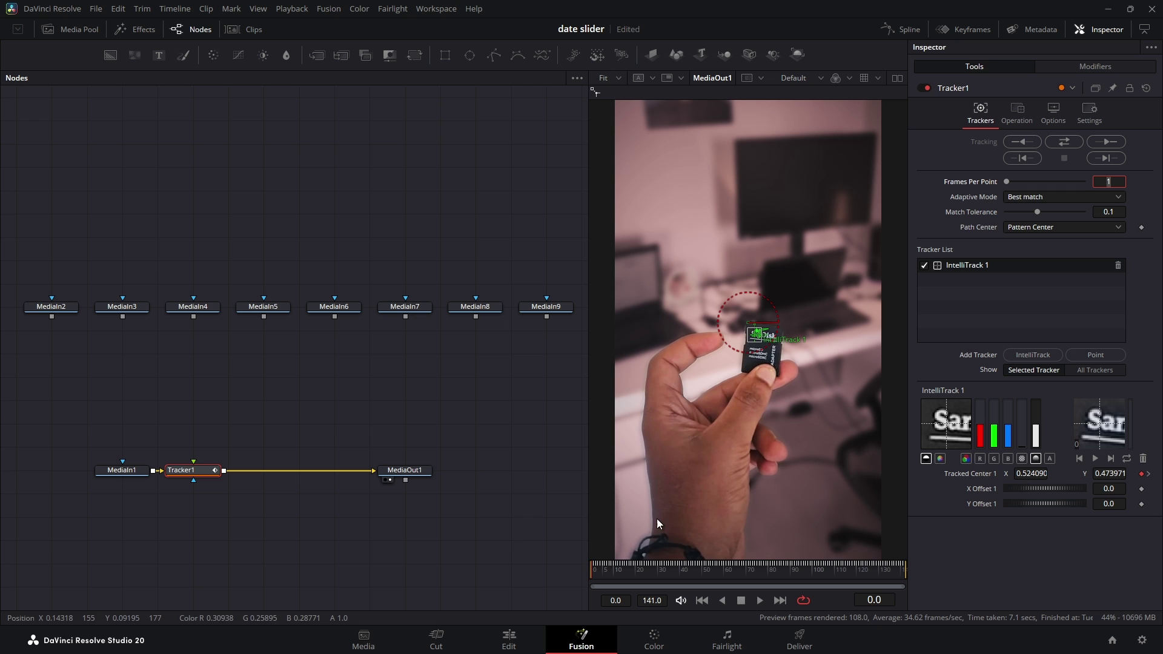
drag(623, 575, 670, 564)
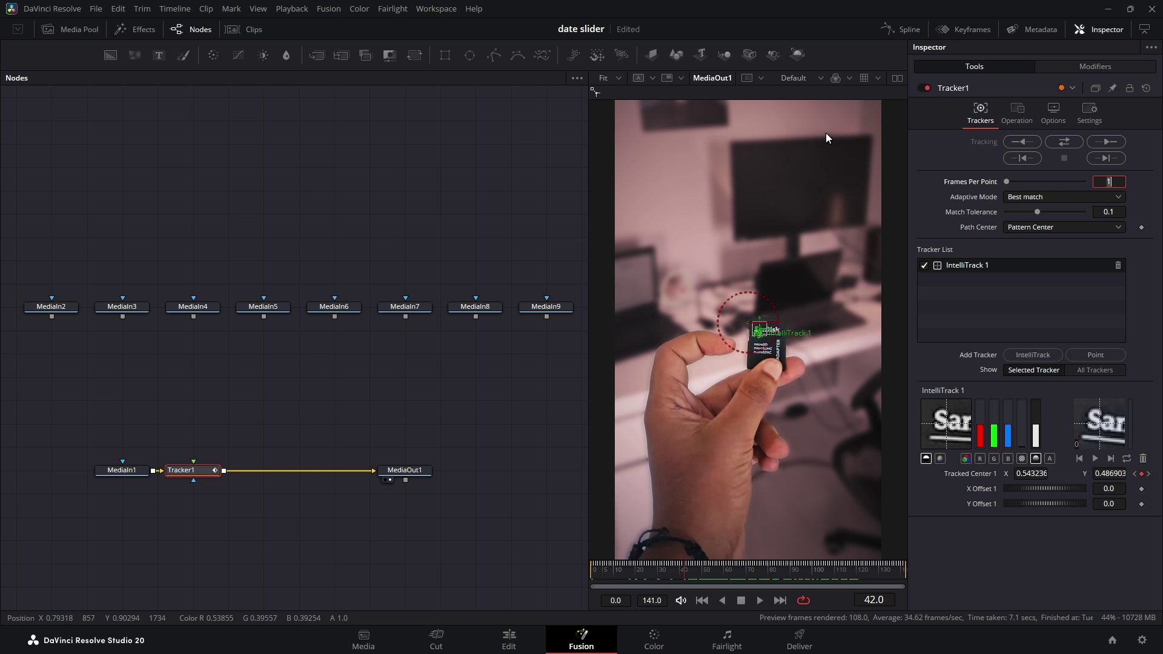
Set the Tracker1 node's operation to Match Move
click(1017, 113)
click(1013, 143)
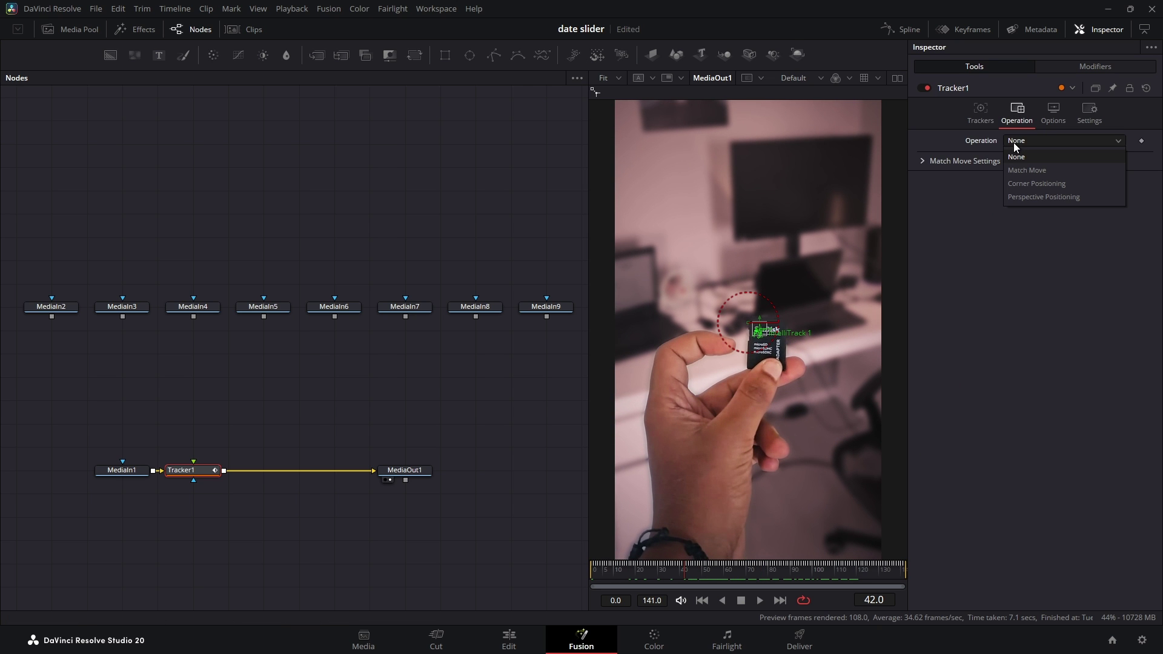
click(1016, 171)
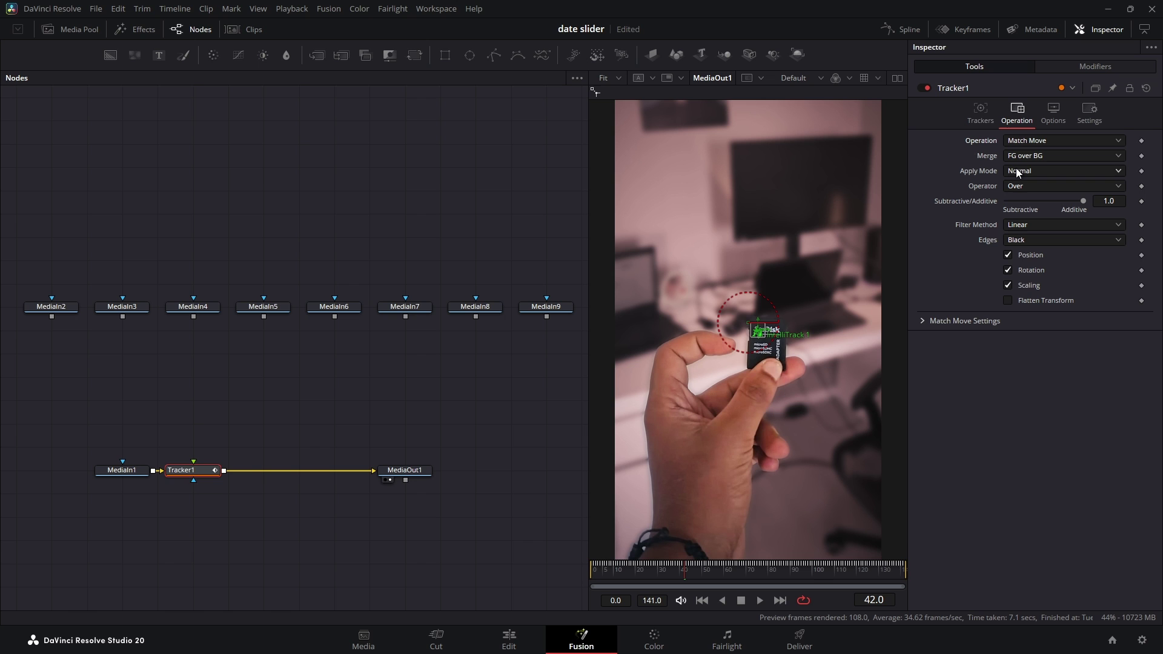
click(198, 404)
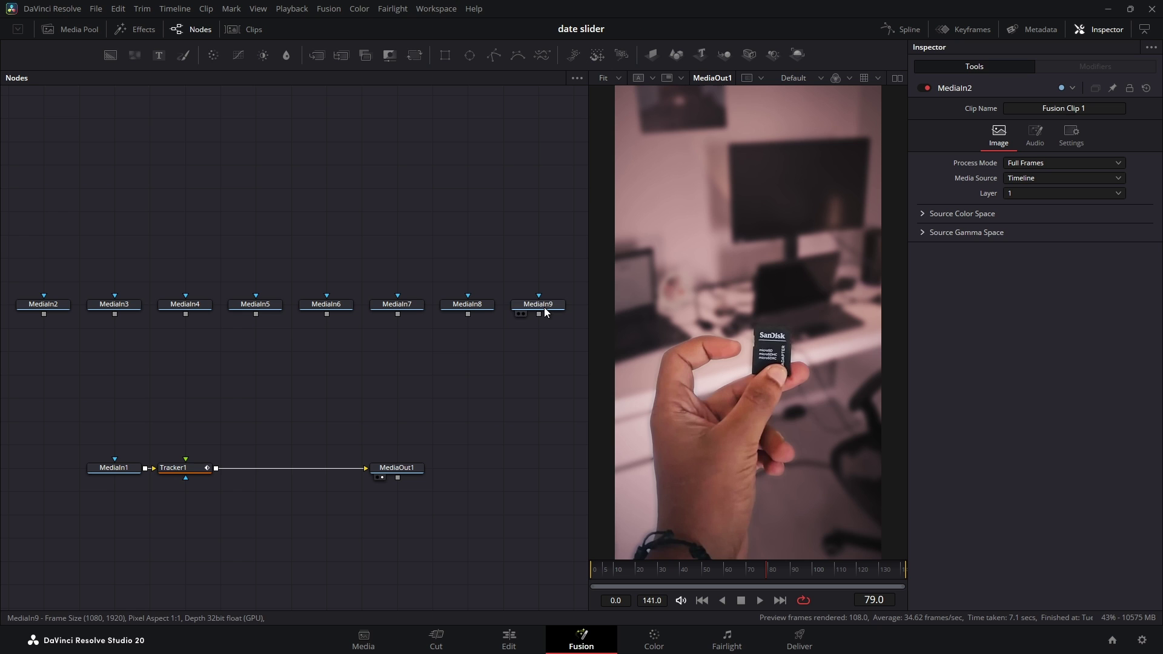
Show MediaIn9 in the viewer and add a Rectangle mask to it
click(542, 308)
key(1)
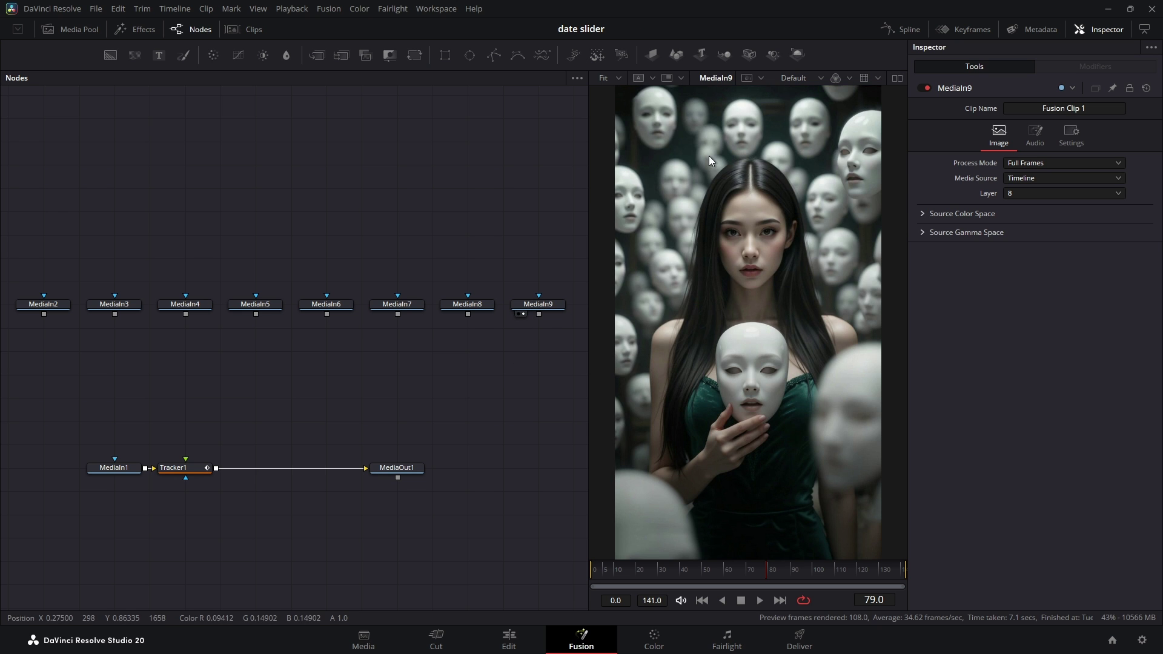
scroll(710, 155, down, 2)
scroll(710, 155, up, 2)
drag(724, 167, 731, 191)
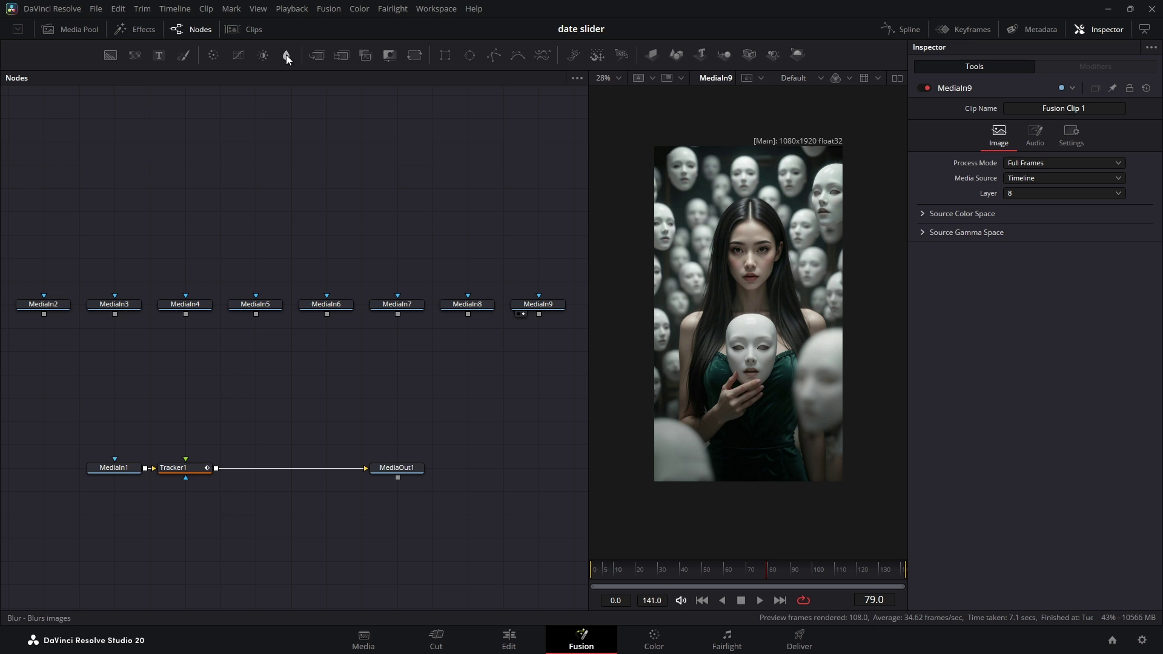
drag(445, 55, 540, 307)
click(1008, 216)
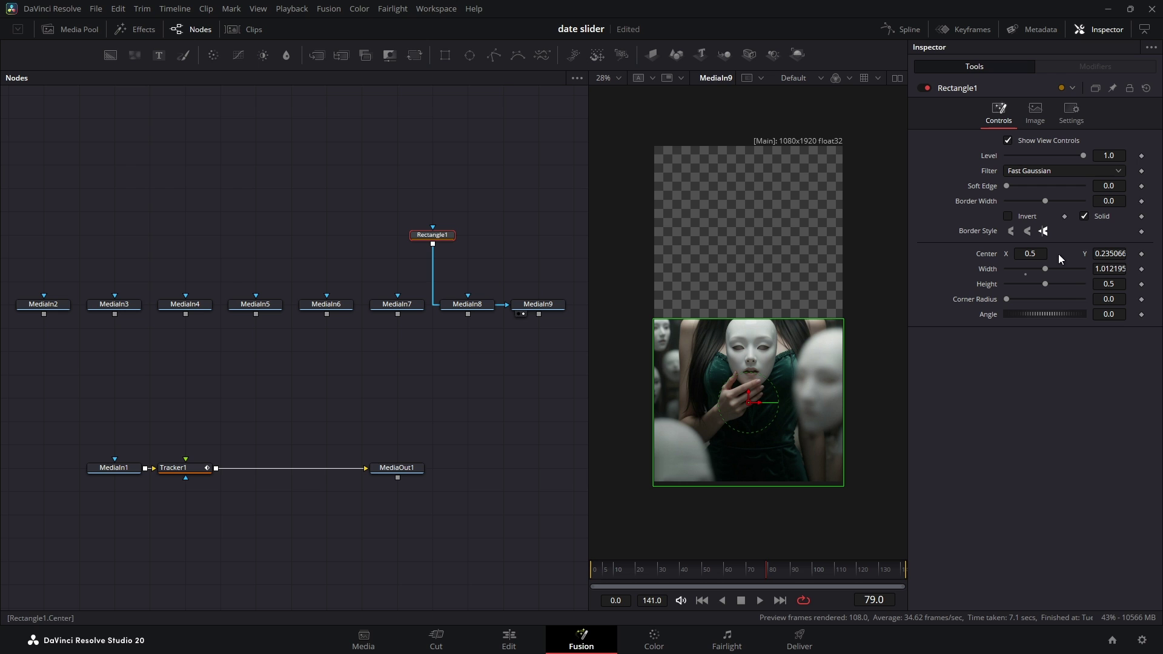
Set the rectangle mask's width and height to 0.98, reset its center to 0.5, and set the corner radius to 0.154
click(1100, 268)
key(BackSpace)
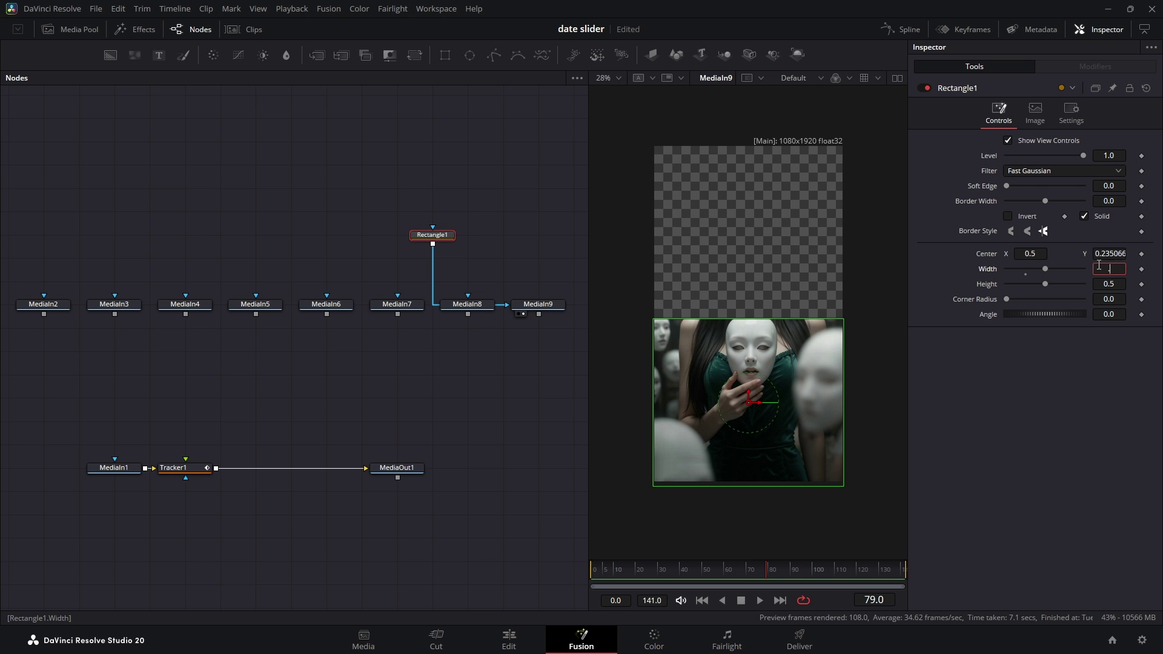
text(0.98)
key(Return)
click(1124, 283)
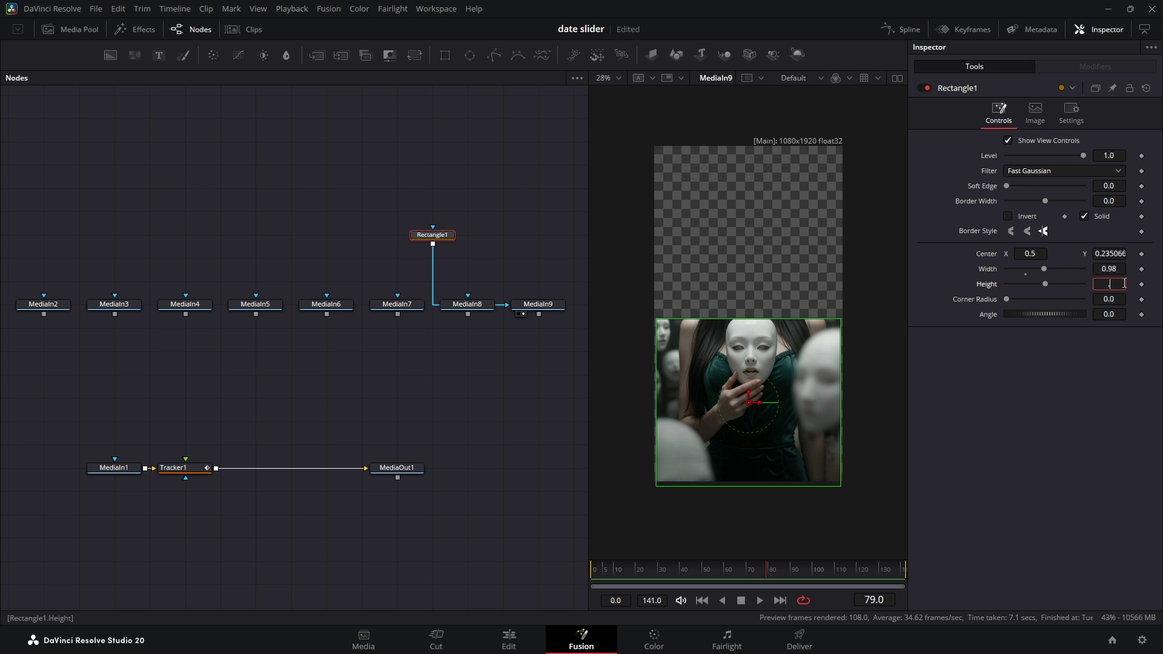
key(Tab)
double_click(988, 255)
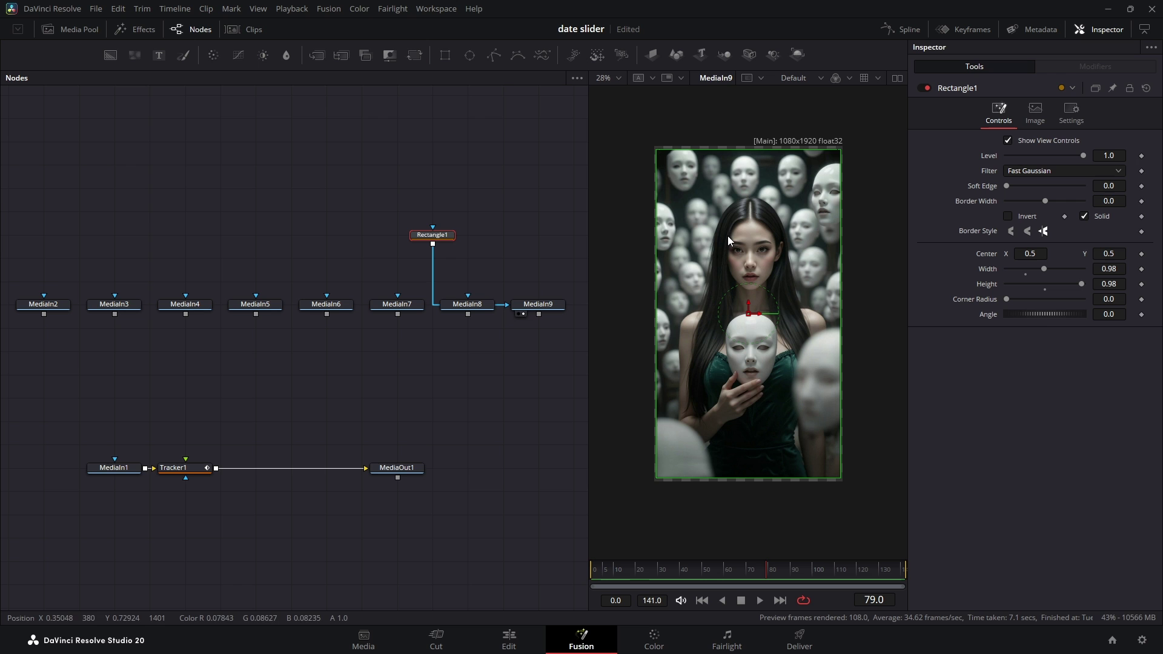
drag(1098, 304, 1145, 303)
click(504, 181)
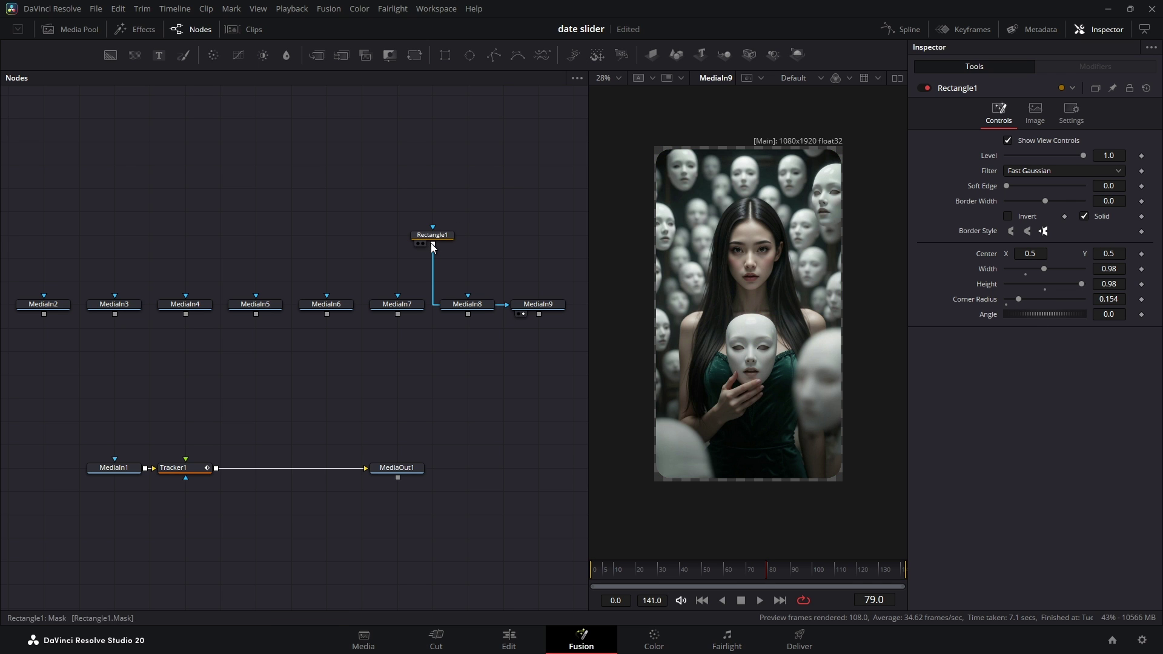
Connect the rectangle mask to the mask inputs of MediaIn8 through MediaIn2 so every image shares it
drag(432, 244, 464, 303)
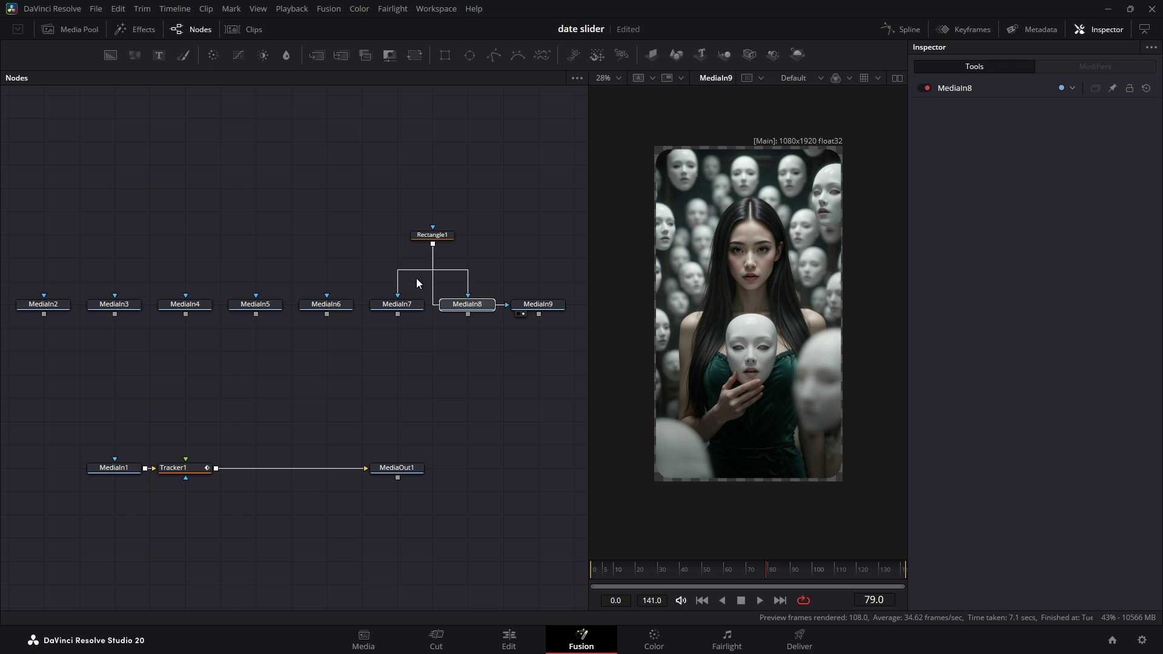
drag(432, 244, 397, 296)
drag(433, 245, 260, 302)
drag(434, 245, 115, 300)
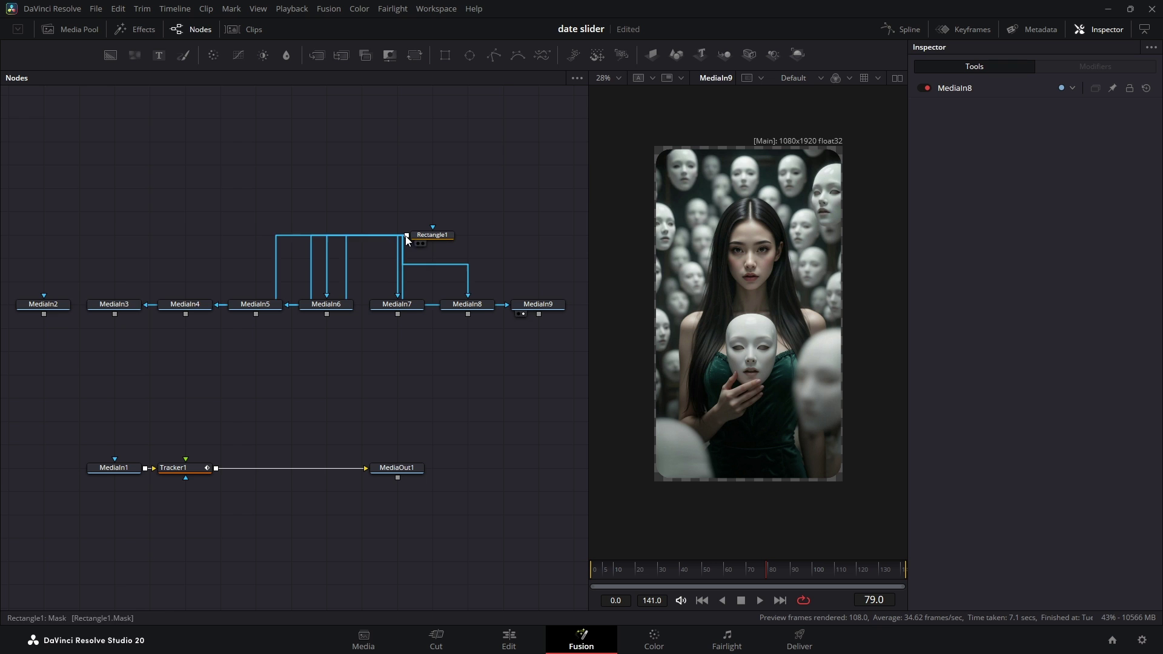
drag(407, 235, 45, 301)
Preview several masked images, return MediaIn9 to the viewer, and center the Rectangle1 node above MediaIn6
drag(403, 307, 643, 291)
drag(257, 306, 642, 291)
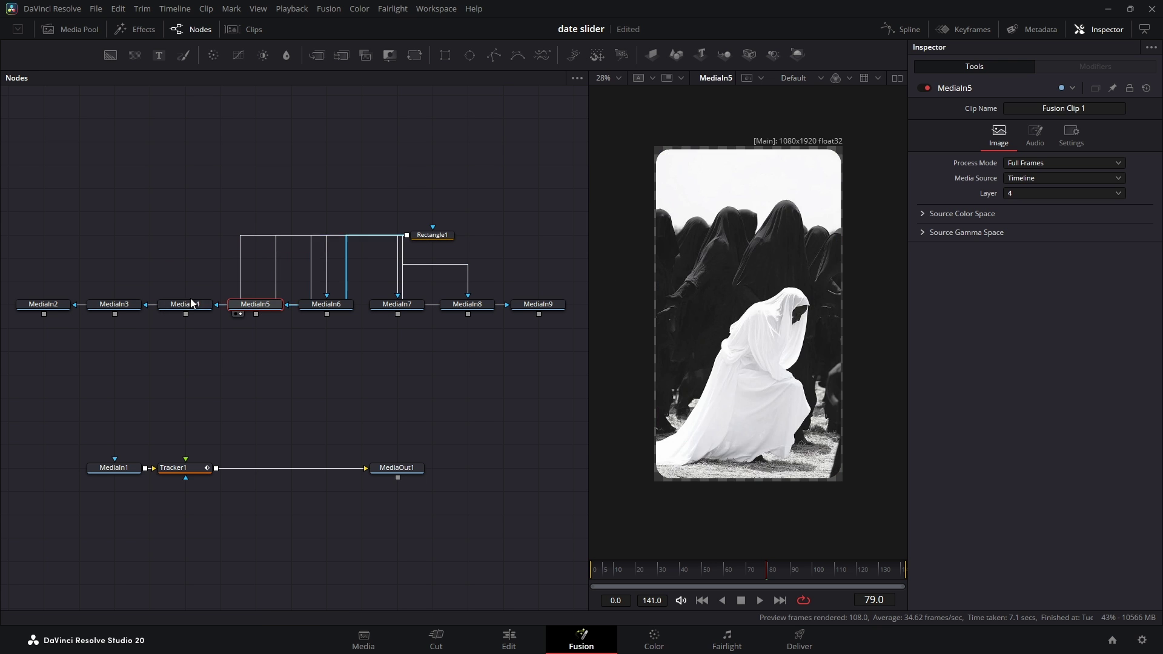
drag(192, 305, 642, 291)
drag(120, 306, 643, 291)
click(538, 304)
drag(432, 234, 326, 235)
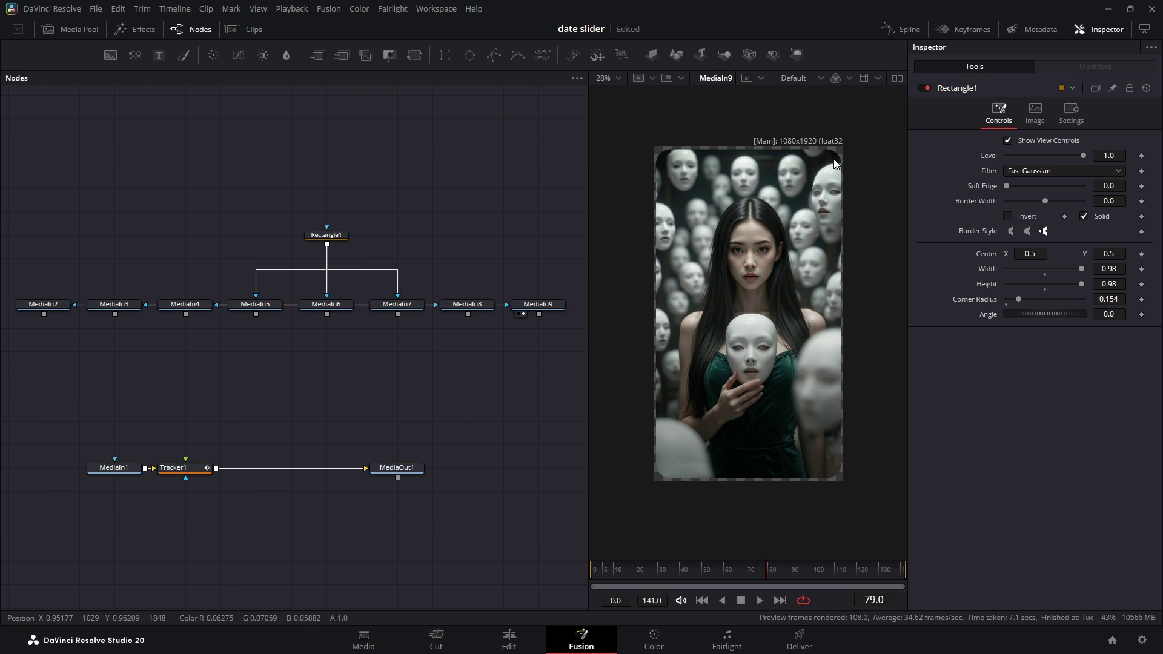
Add a NeoInnerGlow node after MediaIn9
click(533, 304)
key(shift+space)
text(tra)
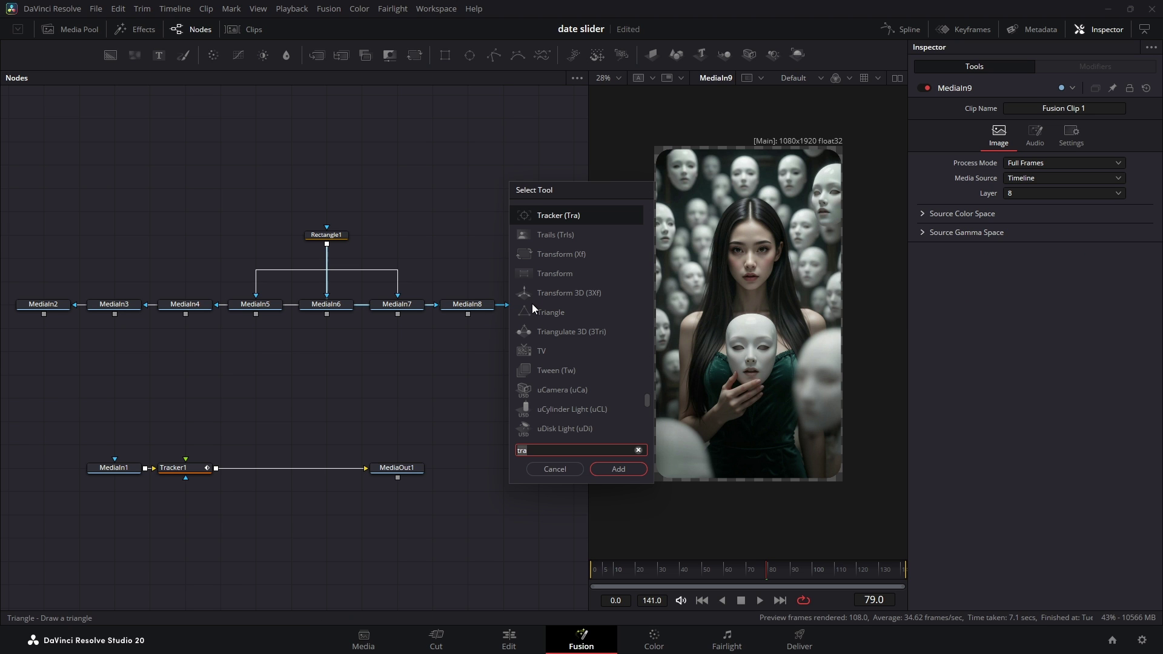
key(BackSpace)
key(BackSpace)
key(BackSpace)
text(neo)
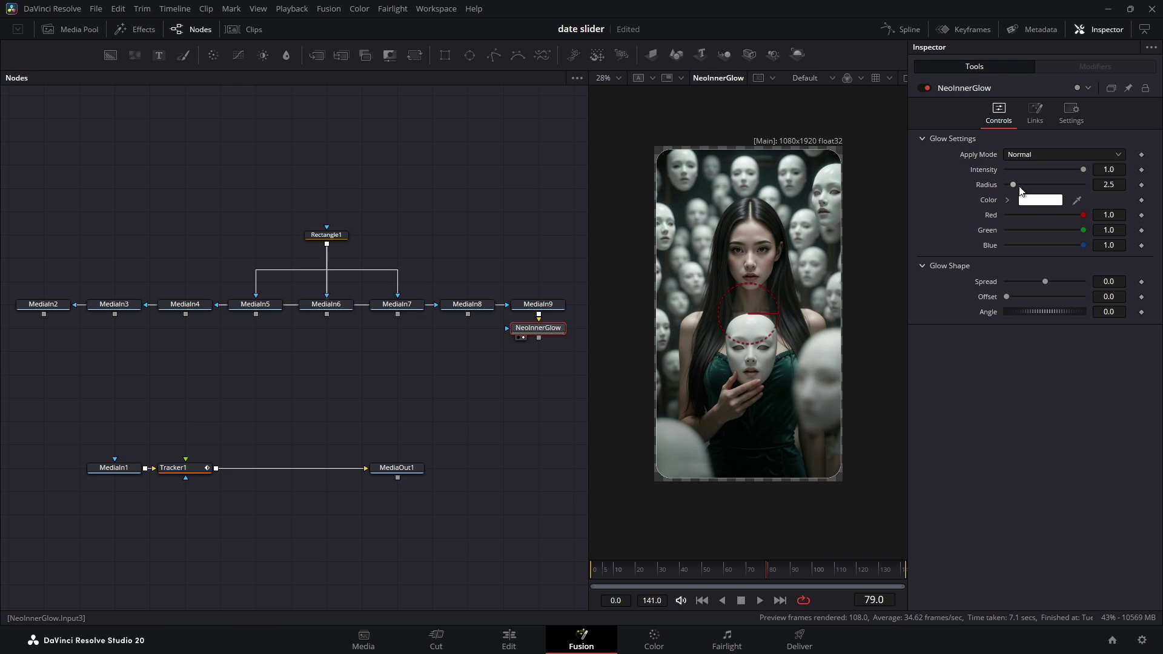
Set the inner glow's radius to about 9.92 and its color to a mid grey of about 0.529 per channel
drag(1015, 186, 1032, 186)
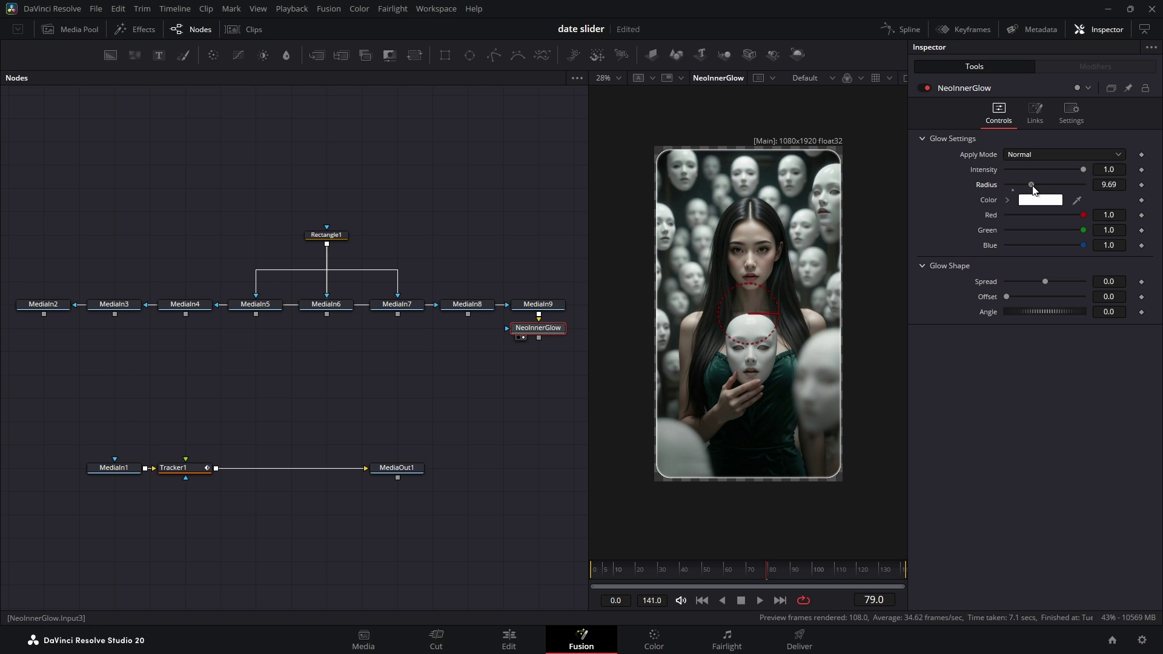
click(1027, 204)
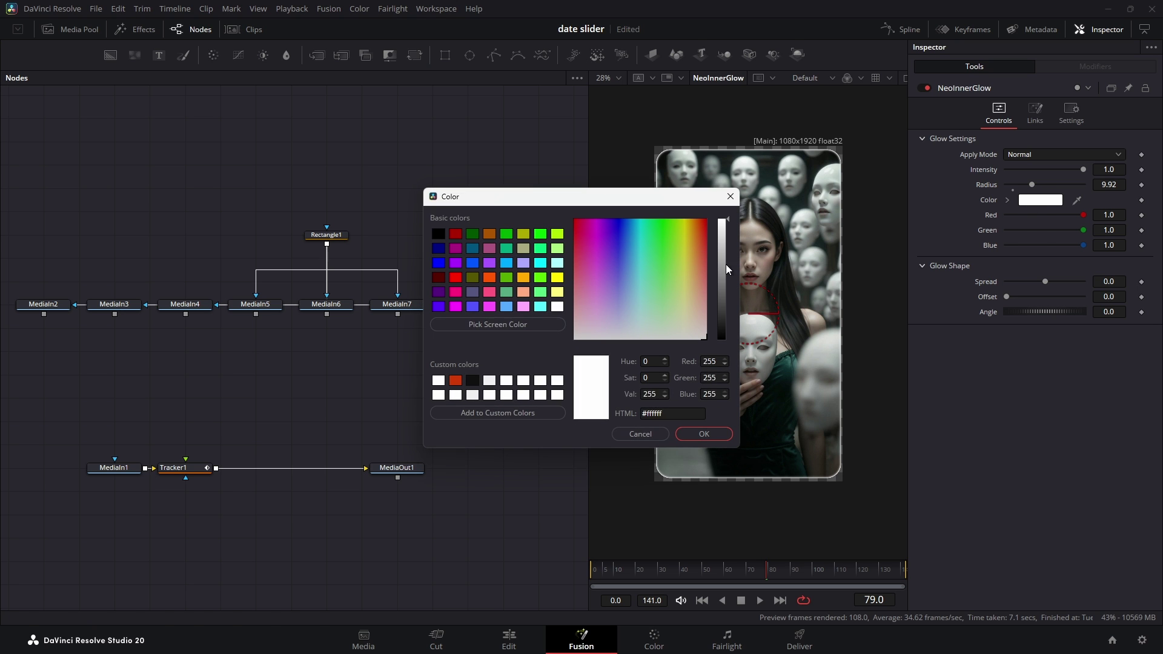
drag(725, 264, 725, 275)
key(Return)
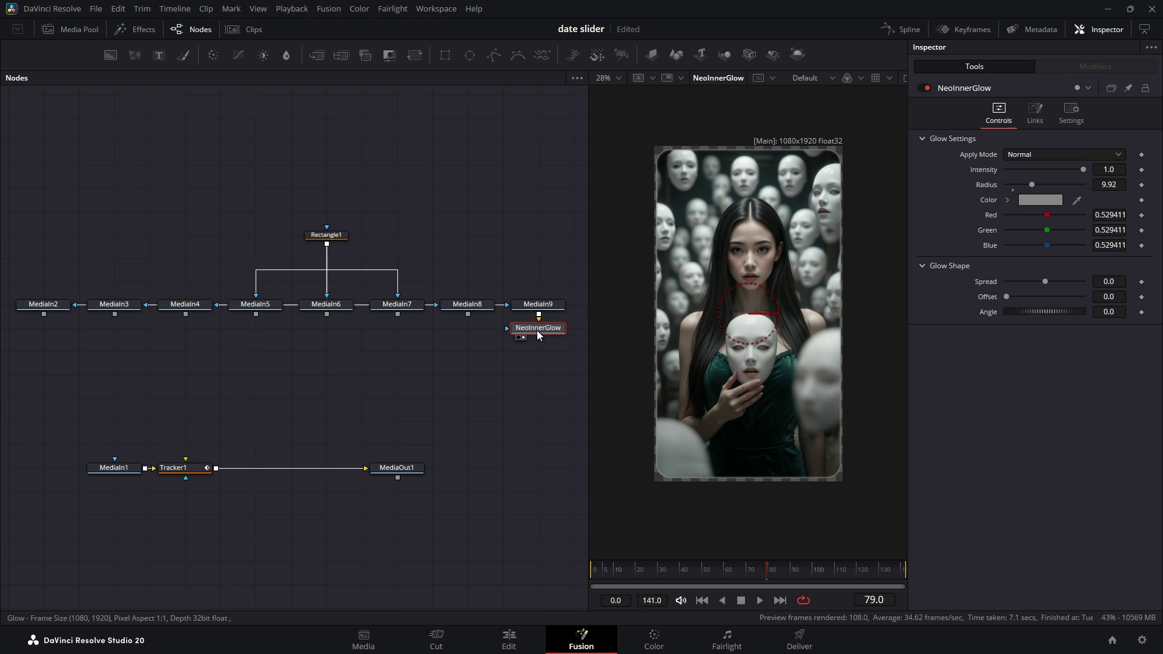
Paste one copy of the NeoInnerGlow node after each image node from MediaIn8 through MediaIn2
click(480, 308)
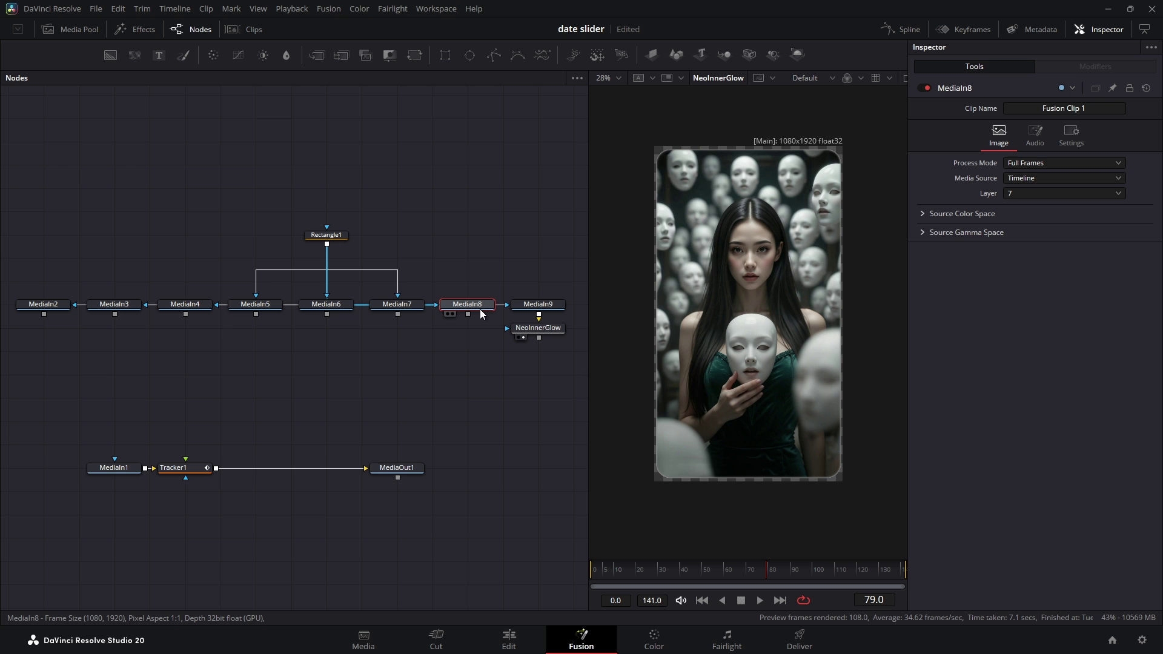
key(ctrl+v)
click(391, 305)
key(ctrl+v)
key(ctrl+v)
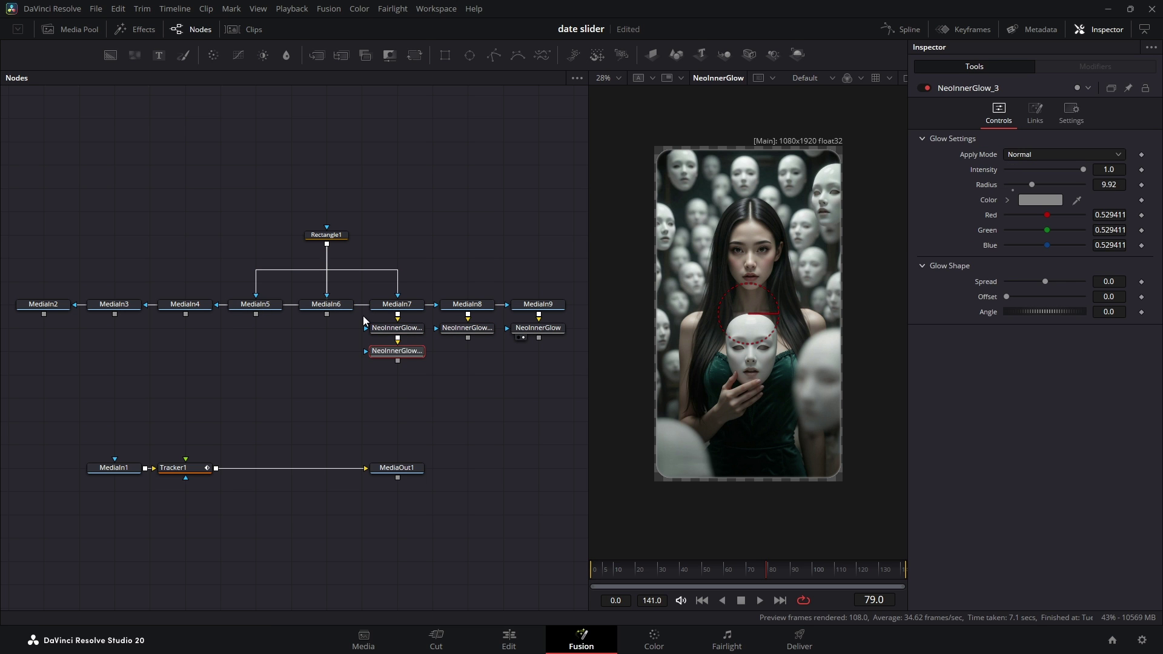
key(ctrl+z)
click(331, 306)
key(ctrl+v)
click(263, 307)
key(ctrl+v)
click(114, 305)
key(ctrl+v)
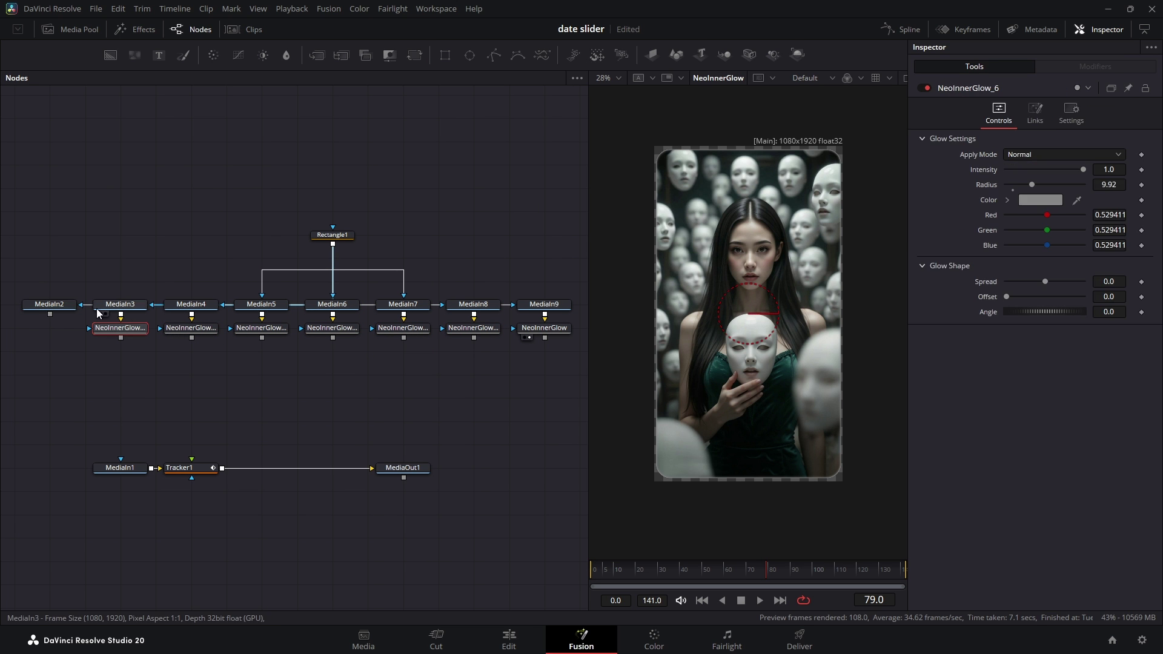
click(44, 304)
key(ctrl+v)
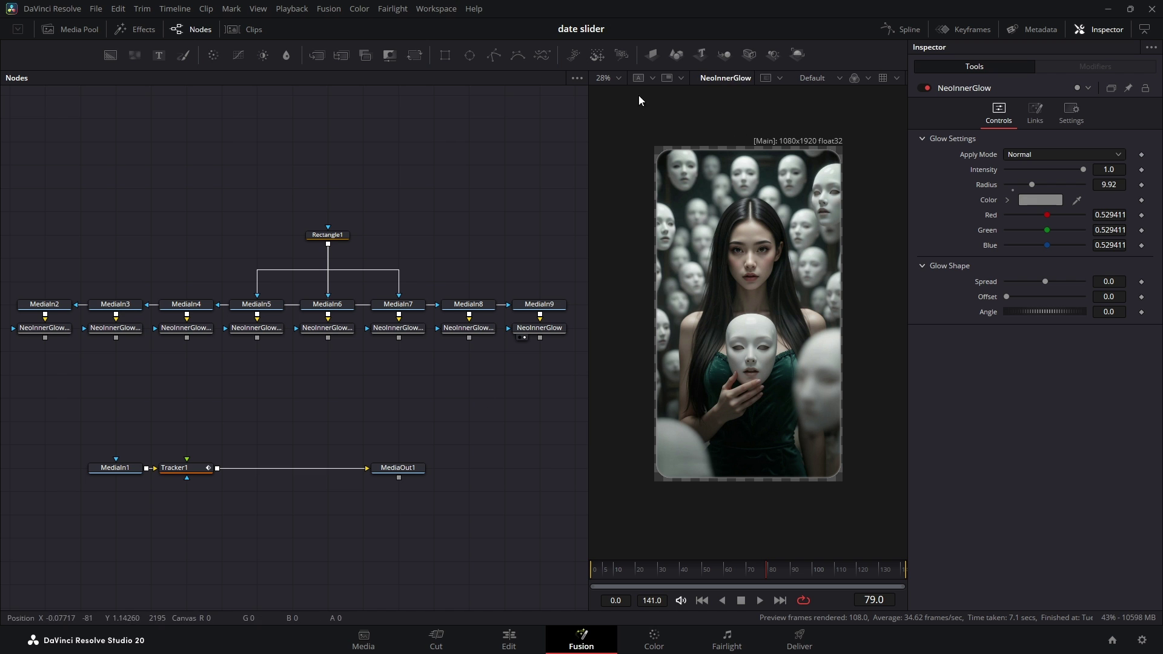
Add an ImagePlane3D node after MediaIn9's inner glow and show it in the 3D viewer from an angle
drag(639, 96, 547, 352)
key(2)
scroll(743, 300, down, 5)
scroll(743, 299, up, 1)
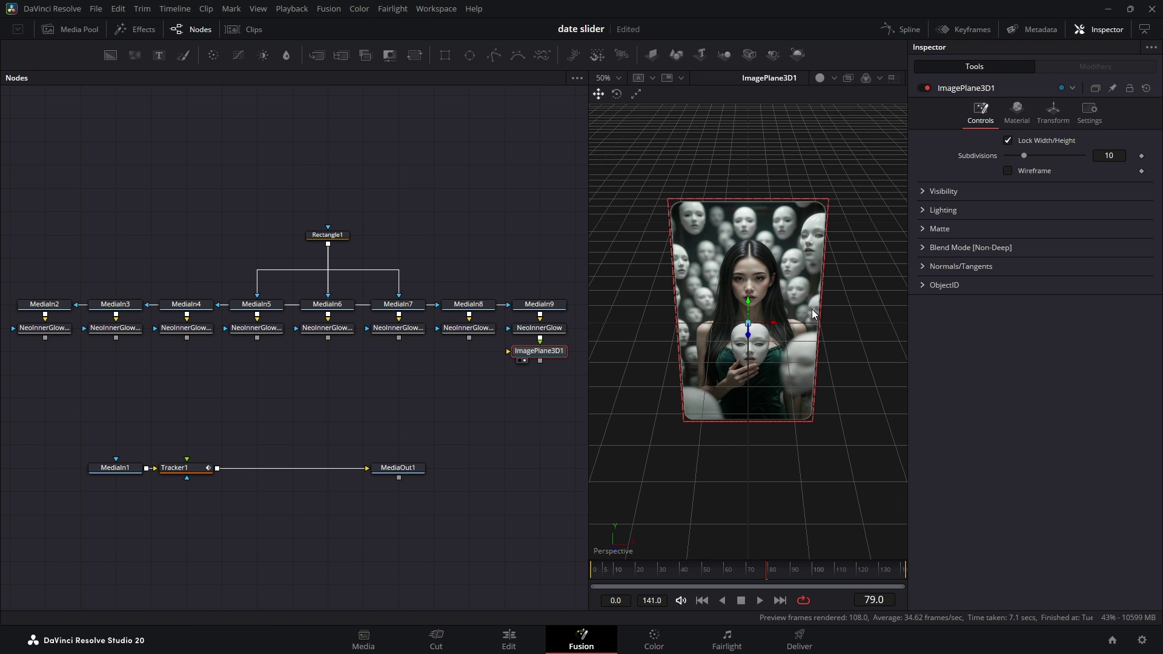
drag(811, 310, 740, 291)
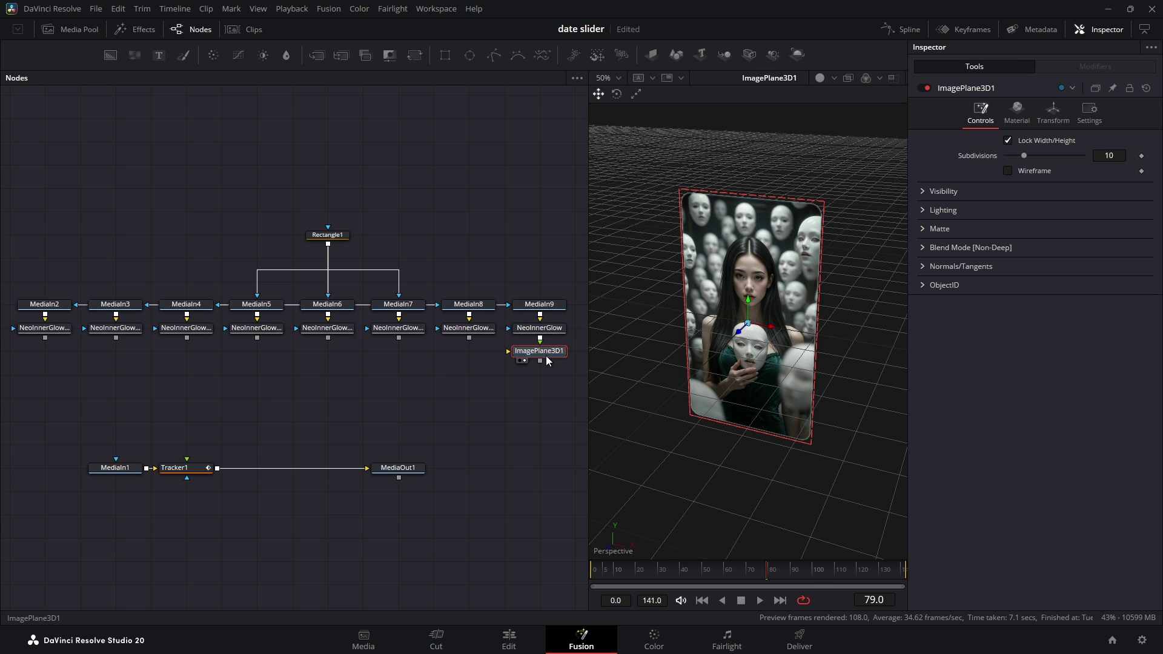
key(space)
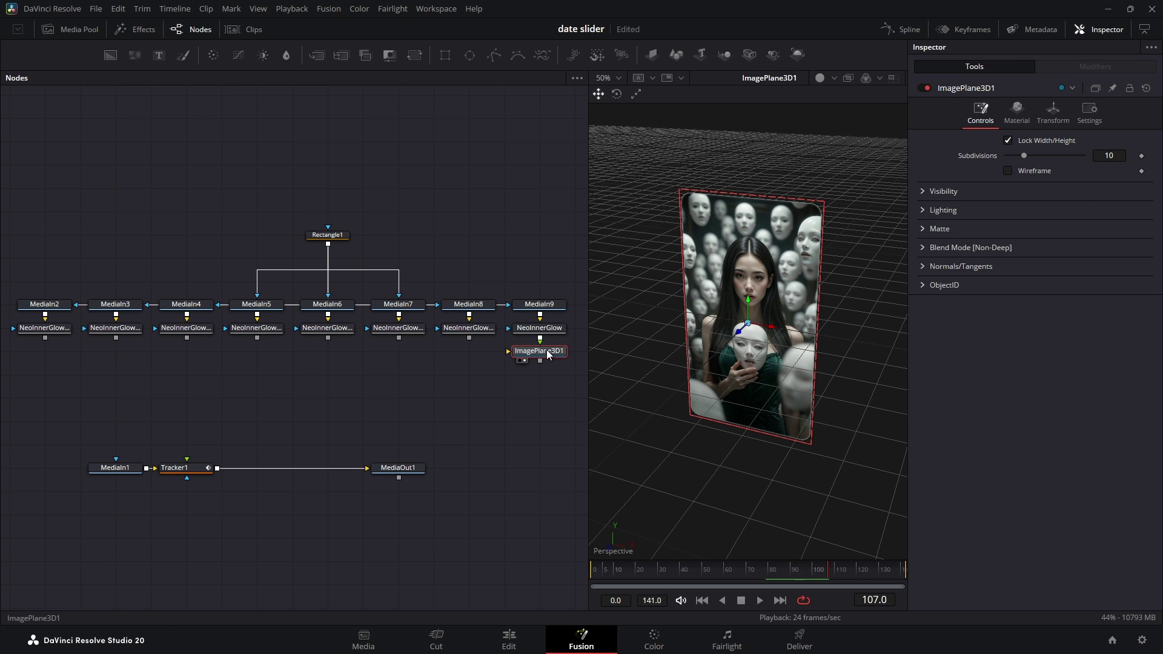
Pin ImagePlane3D1's transform settings in the Inspector and add another ImagePlane3D after MediaIn8's inner glow
click(1054, 112)
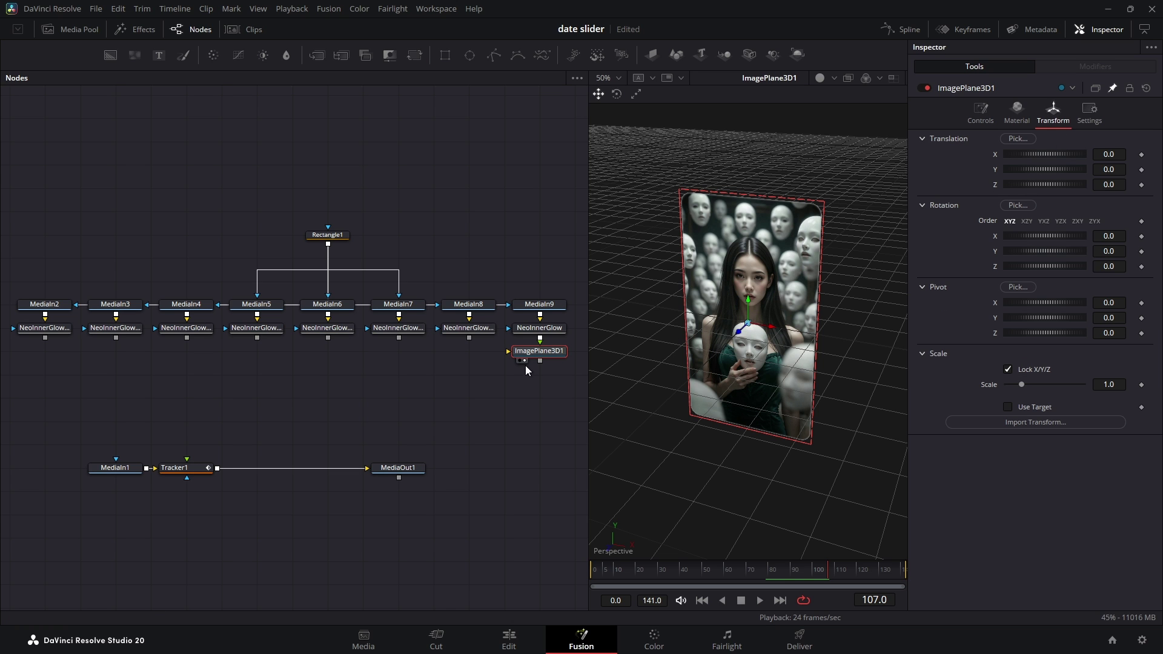
click(464, 329)
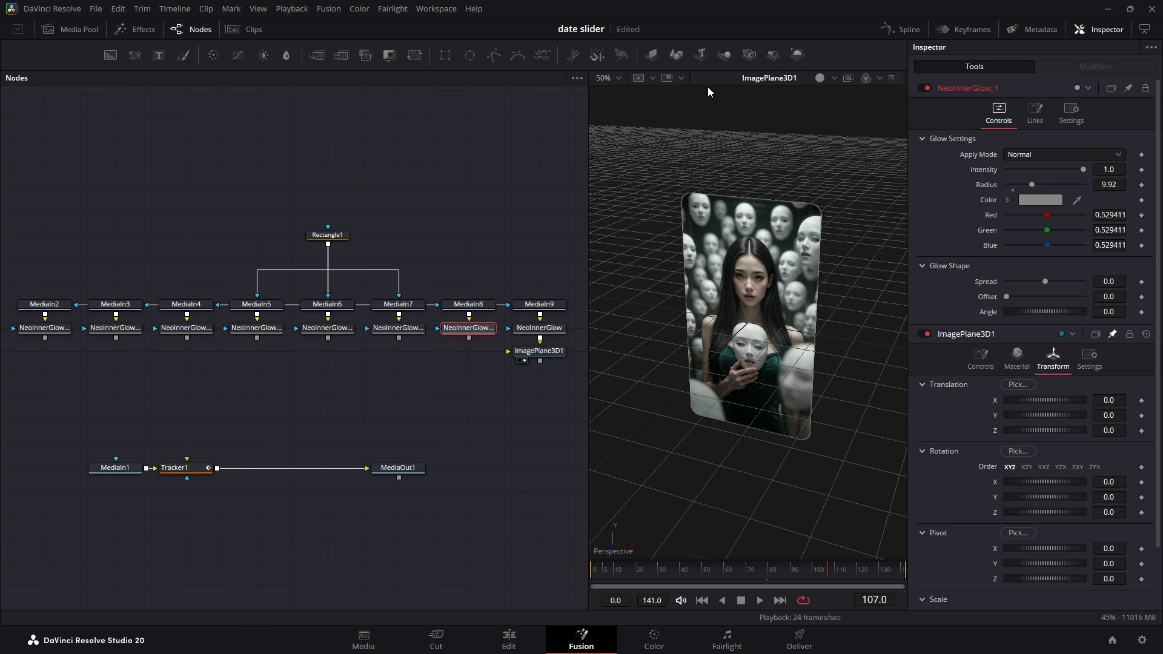
click(653, 54)
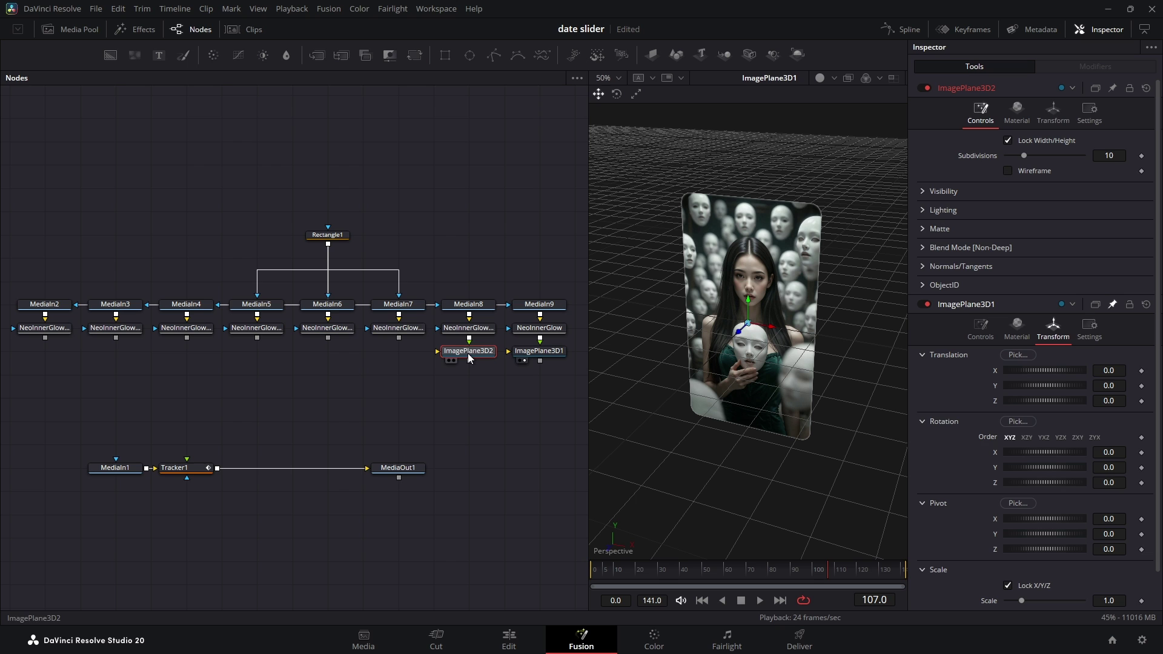
Link ImagePlane3D2's Z pivot to ImagePlane3D1's Z pivot with an expression
click(1054, 112)
click(921, 289)
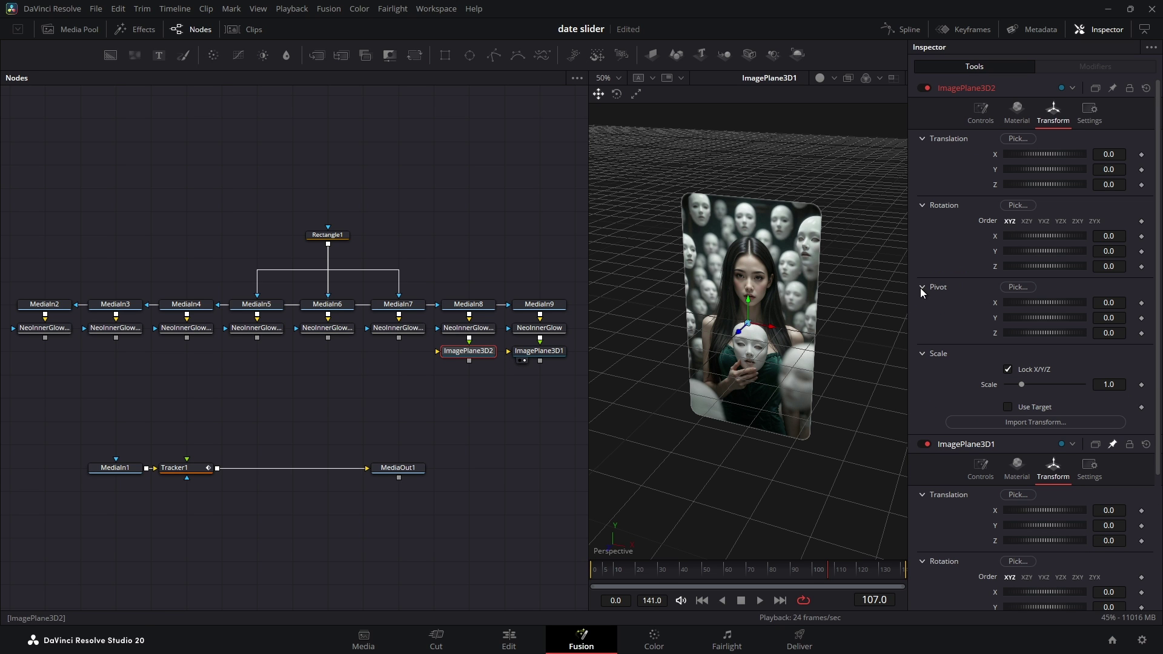
right_click(997, 332)
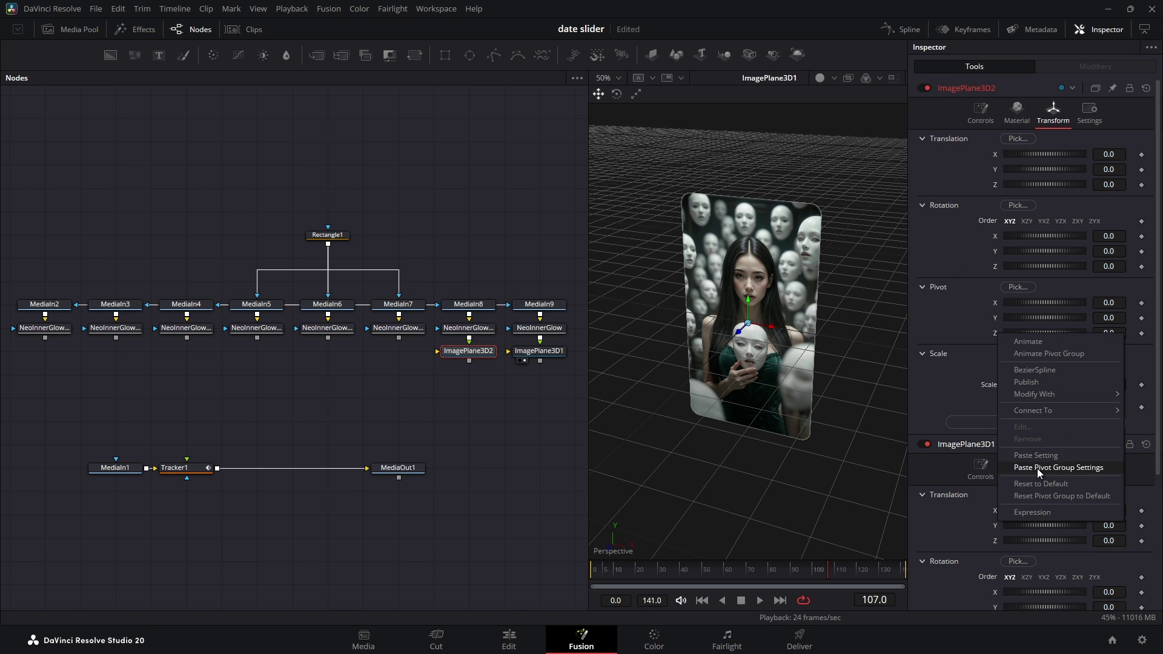
click(1032, 512)
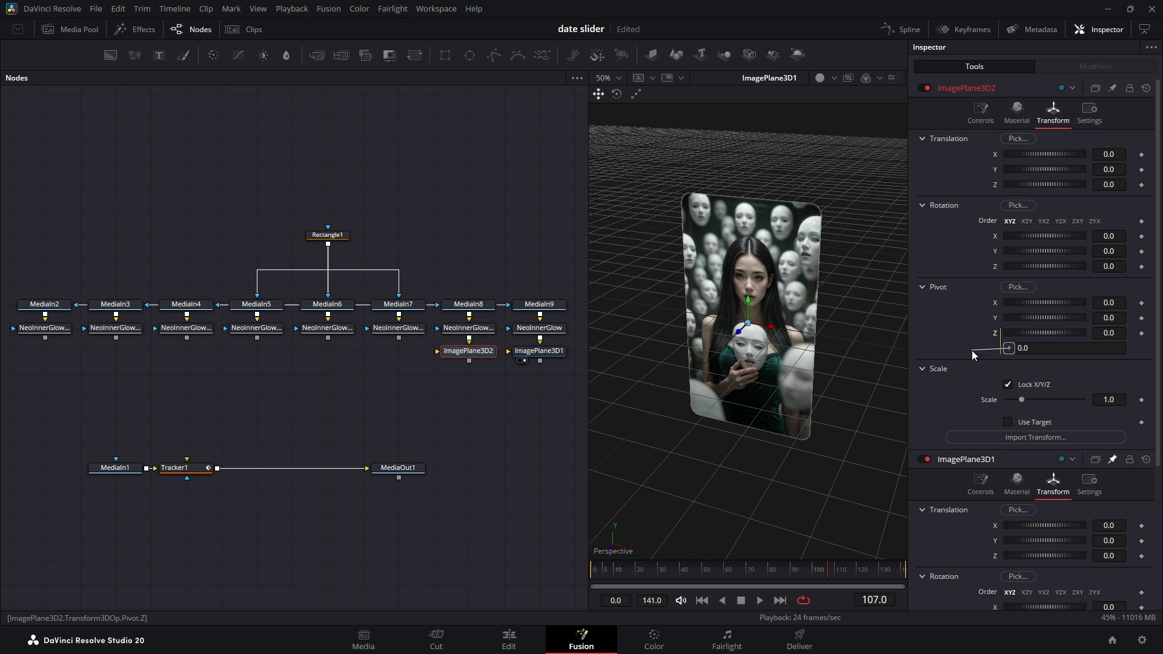
drag(972, 351, 998, 509)
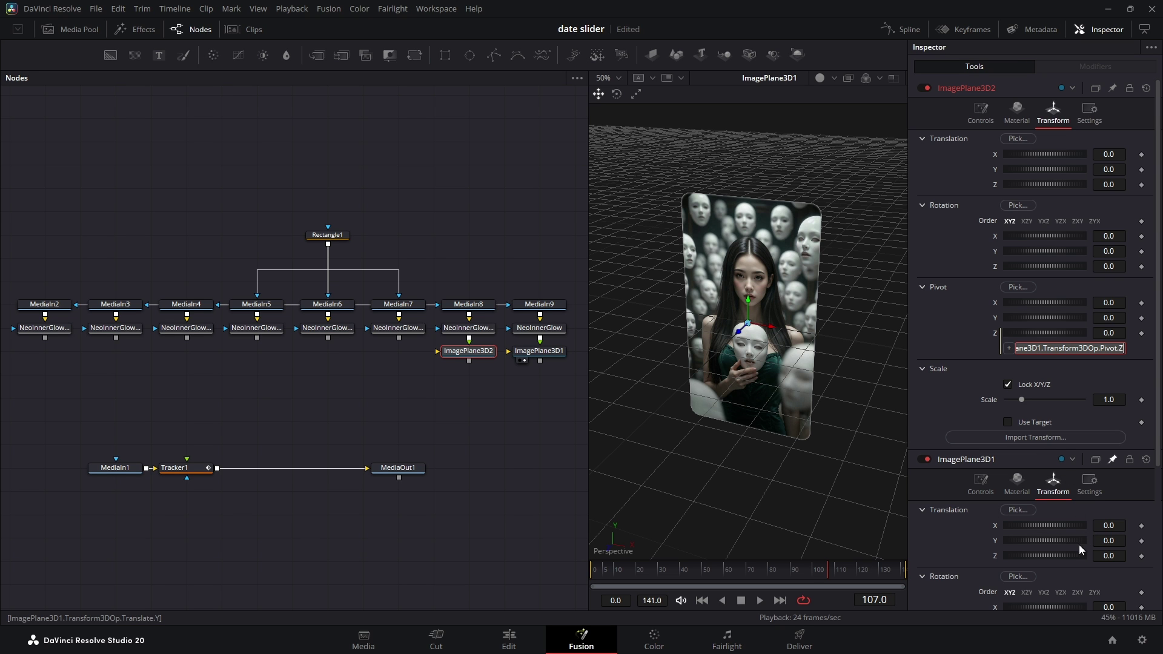
Test the pivot link by shifting ImagePlane3D1's Z pivot, and undo the shift
scroll(1017, 515, down, 4)
drag(1044, 510, 1048, 510)
key(ctrl+z)
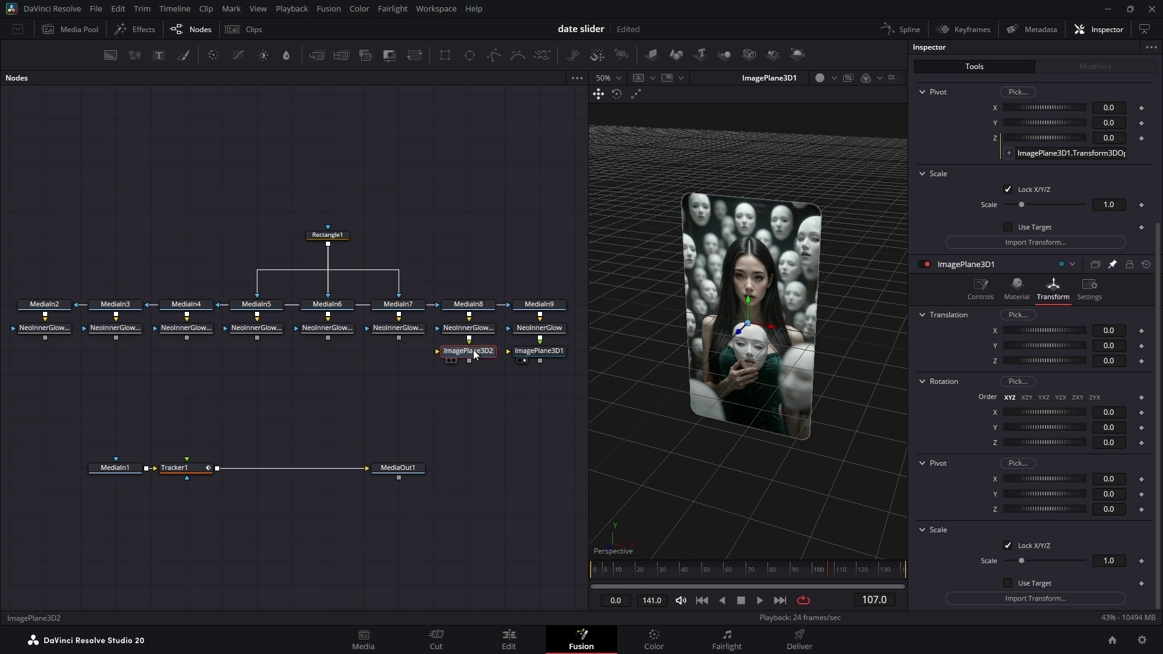
Paste copies of ImagePlane3D2 after the inner glow nodes of MediaIn7 through MediaIn2 and open a copy's transform settings
key(ctrl+c)
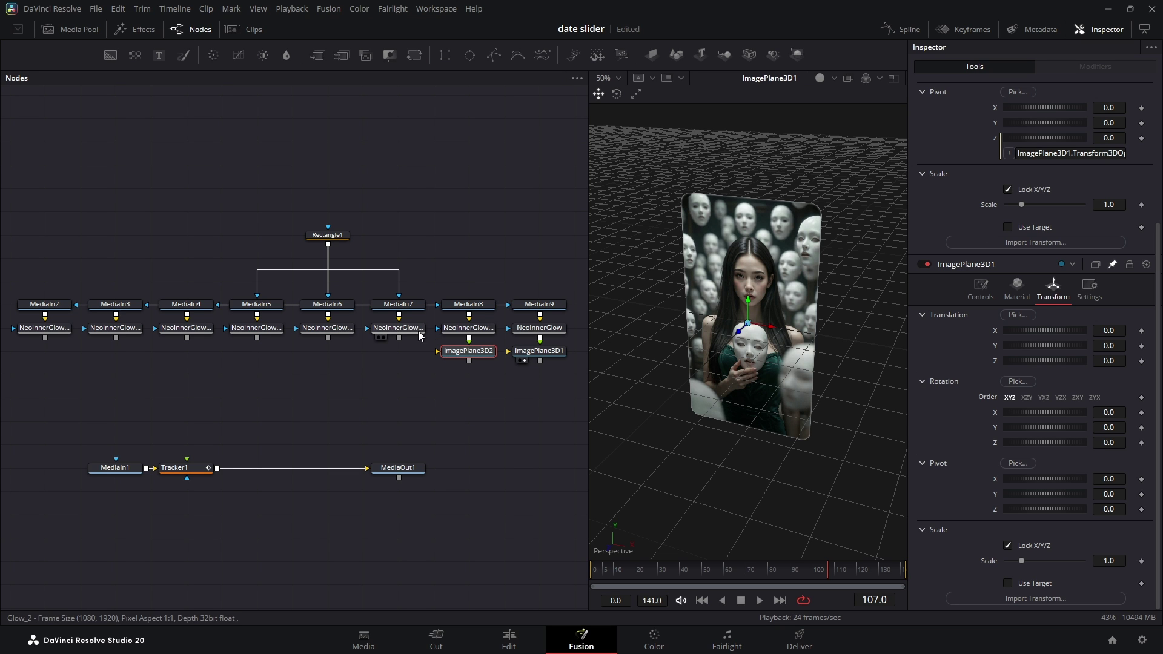
click(400, 329)
key(ctrl+v)
click(327, 329)
key(ctrl+v)
click(257, 329)
key(ctrl+v)
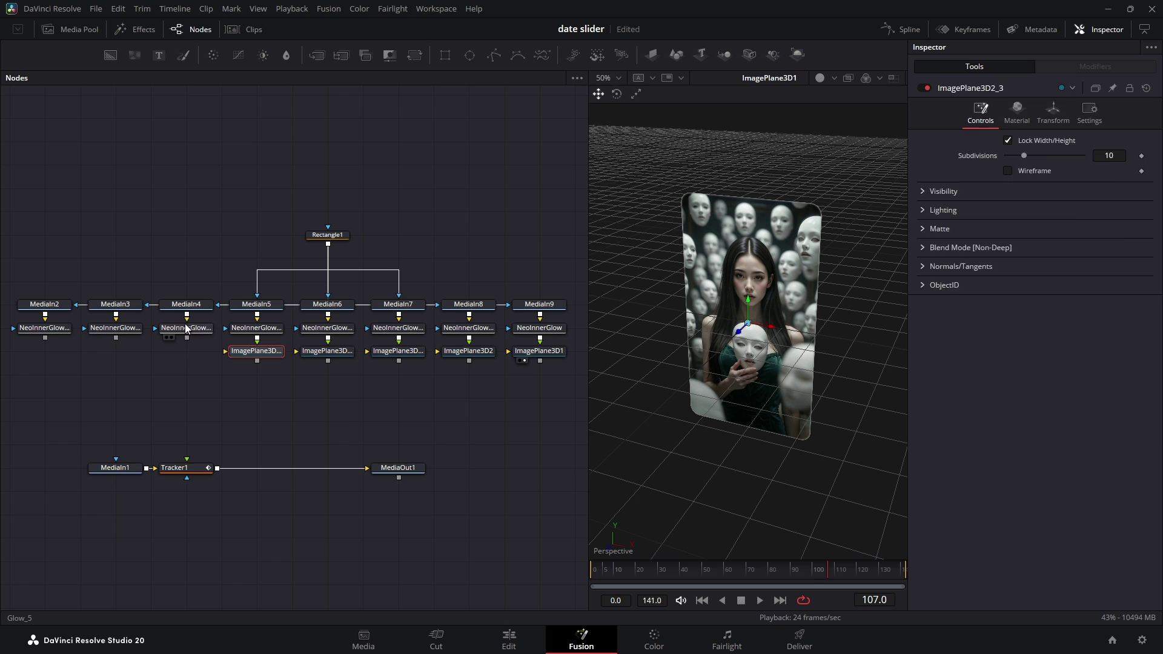
click(187, 329)
key(ctrl+v)
click(115, 329)
key(ctrl+v)
click(399, 351)
click(1054, 113)
Combine all eight image planes with a chain of seven Merge3D nodes lined up in a row beneath them
drag(545, 360, 458, 374)
drag(462, 383, 392, 360)
drag(459, 397, 321, 359)
drag(388, 396, 317, 373)
drag(321, 383, 173, 361)
drag(240, 398, 102, 361)
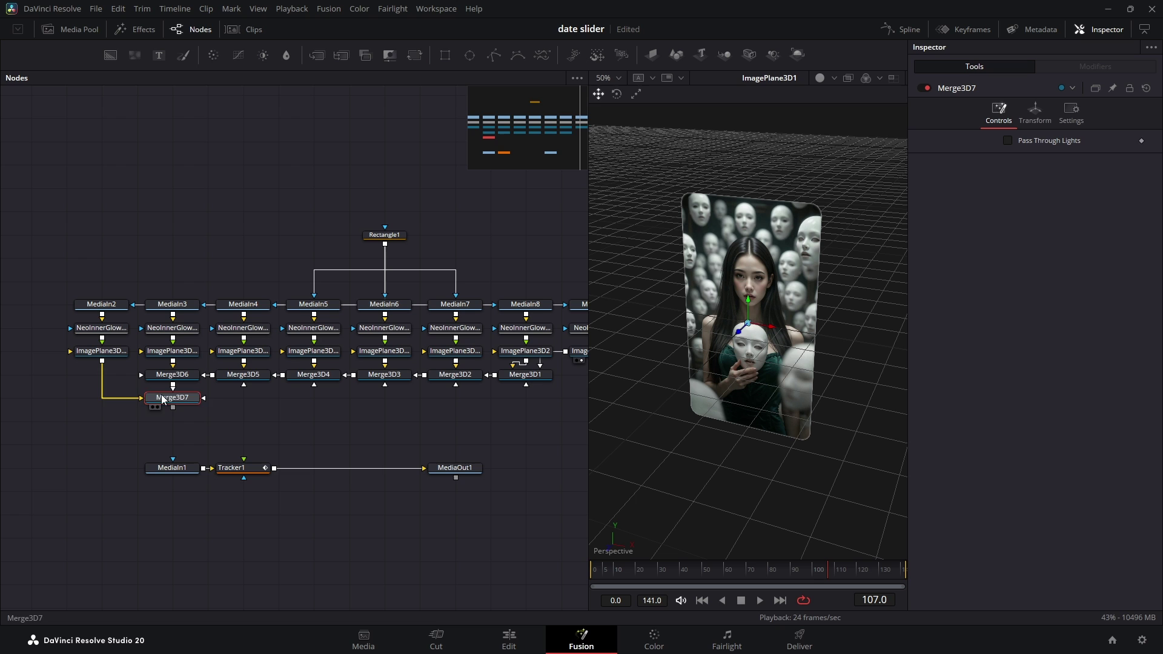
drag(165, 396, 94, 373)
click(580, 352)
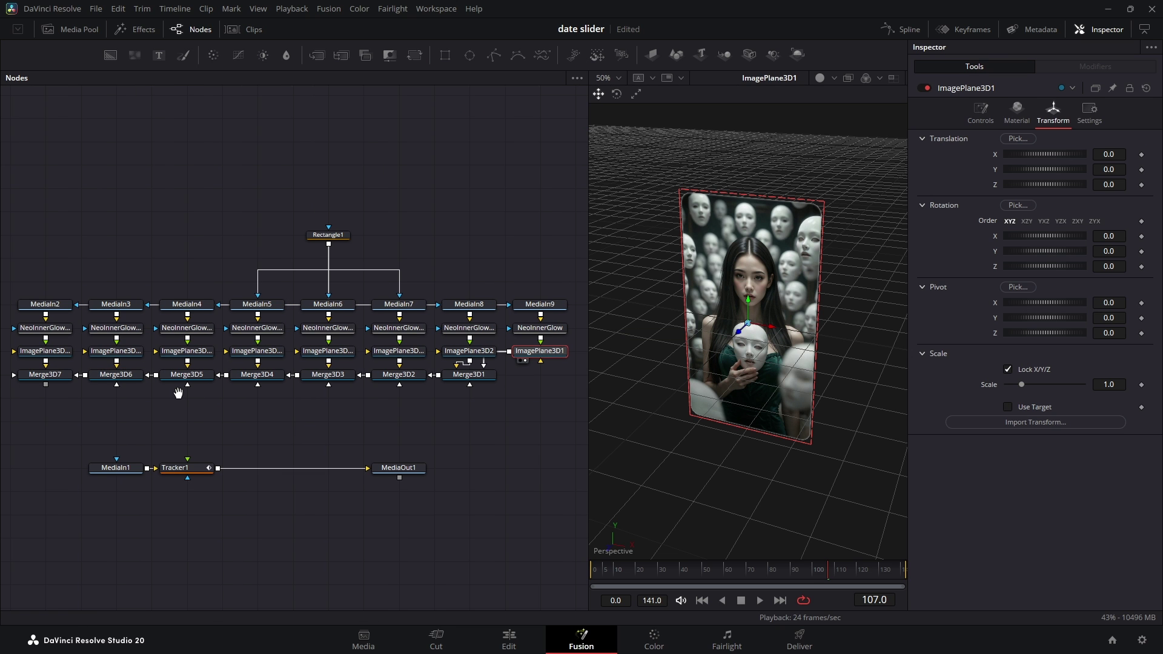
click(169, 413)
Show the final Merge3D node in the viewer and try rotating ImagePlane3D1 about Y, undoing the rotation
click(50, 380)
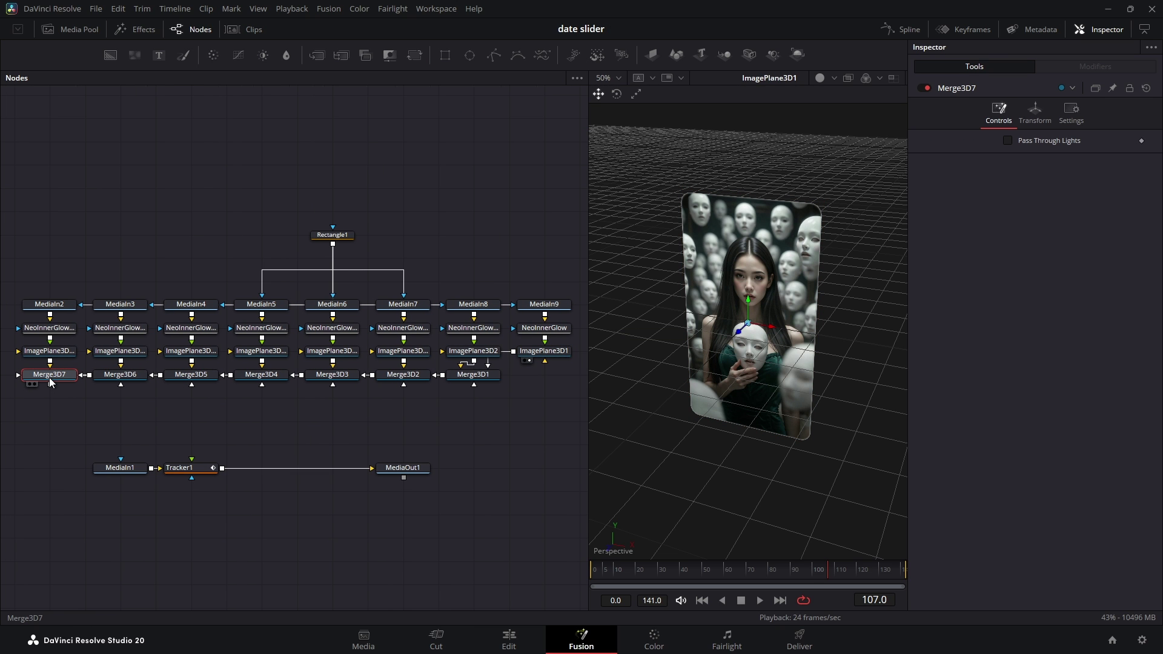
key(1)
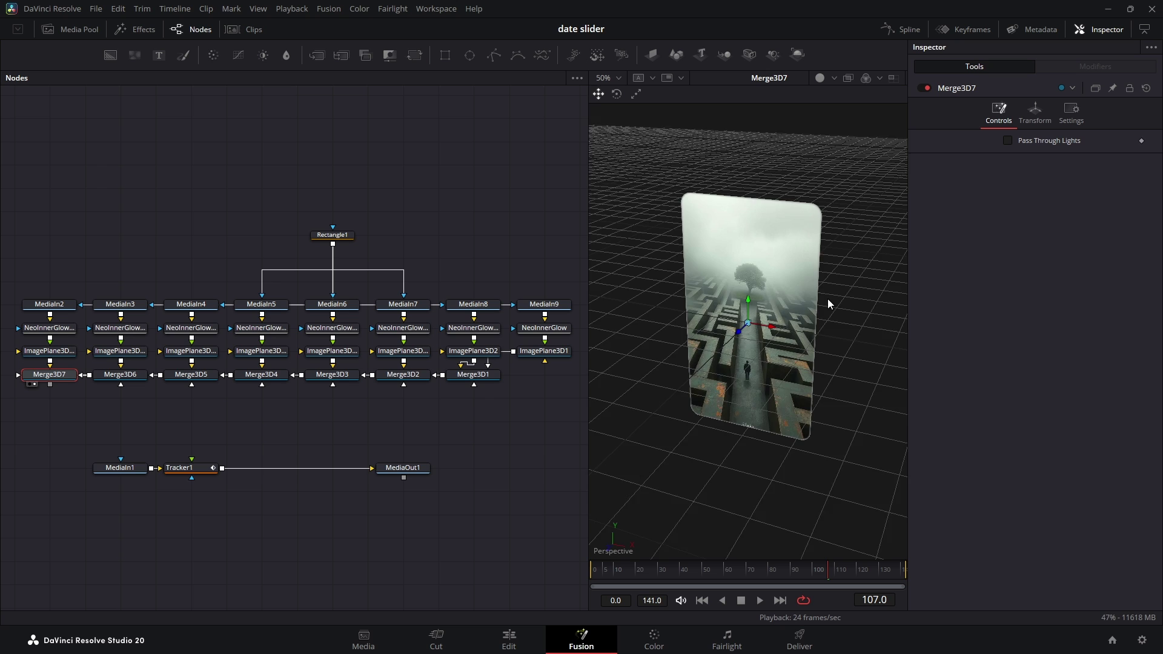
drag(830, 304, 744, 301)
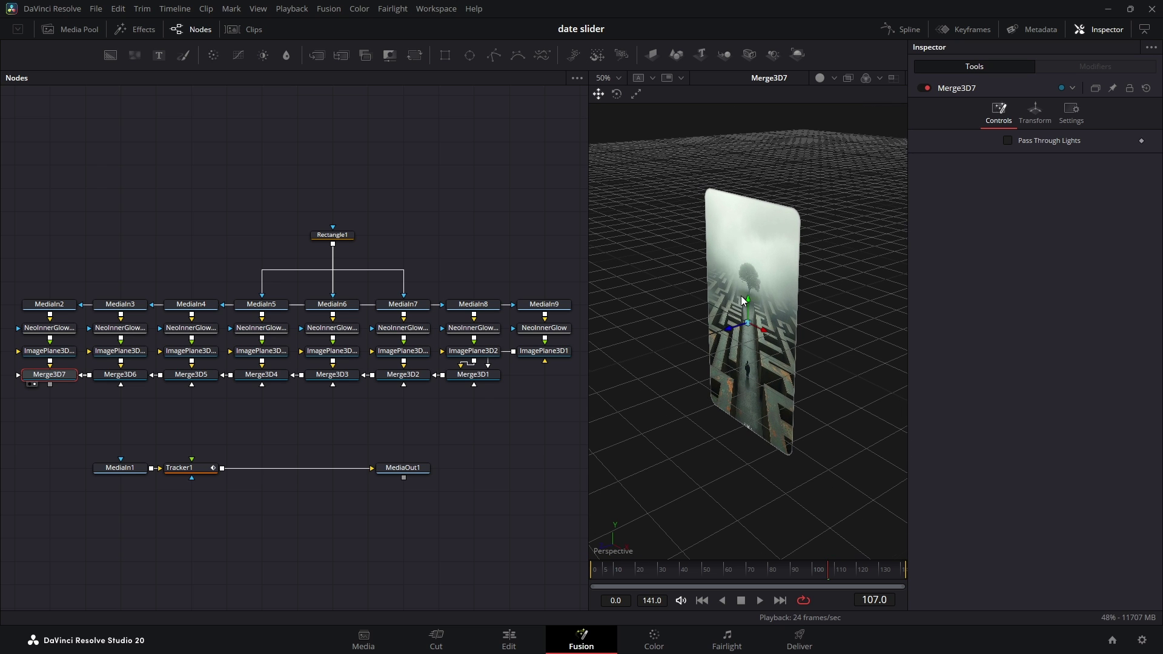
click(724, 326)
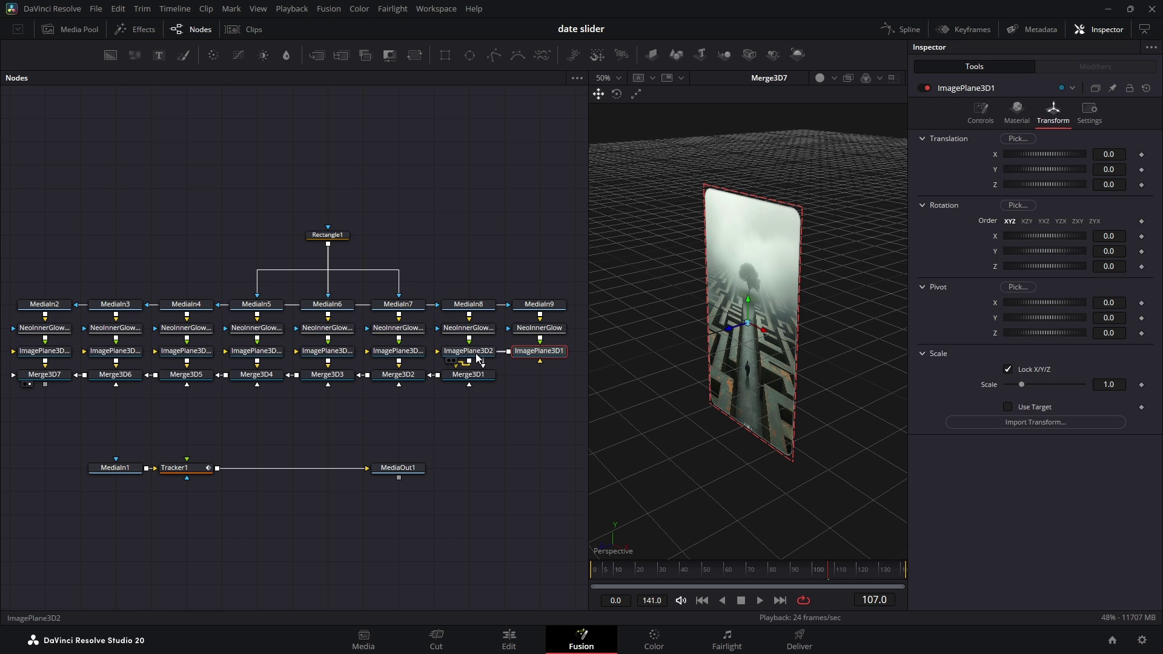
mouse_move(1043, 252)
mouse_down()
mouse_move(1064, 252)
mouse_move(1047, 252)
mouse_up()
key(ctrl+z)
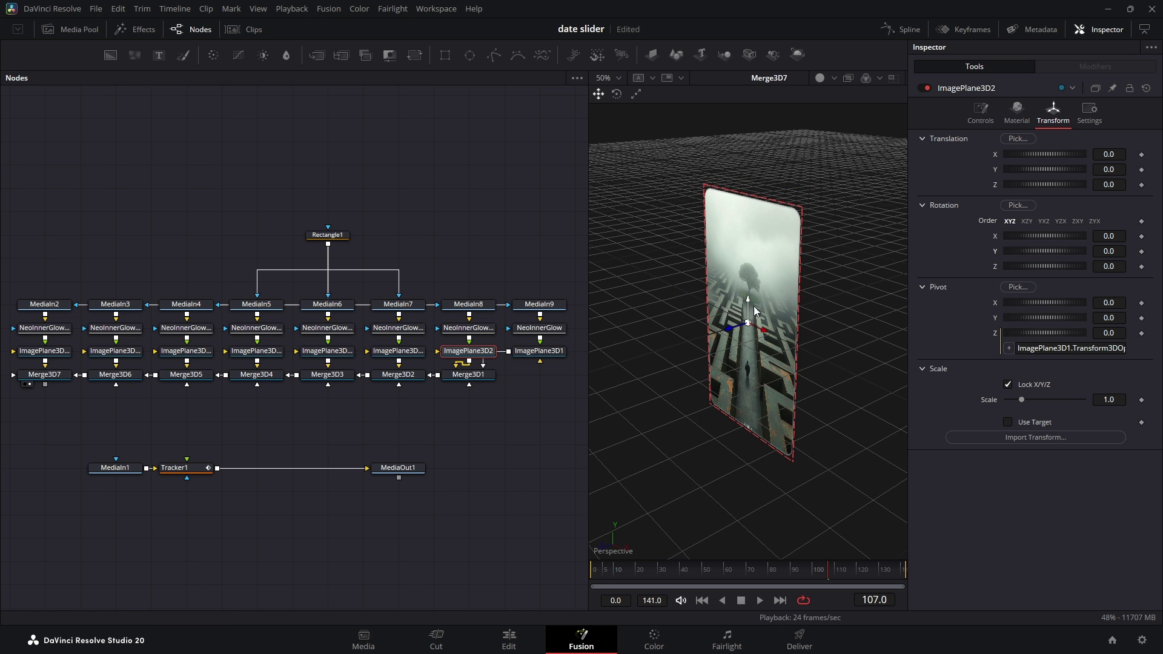
Set ImagePlane3D2's Y rotation to 360/8
click(1108, 252)
text(360/8)
key(Tab)
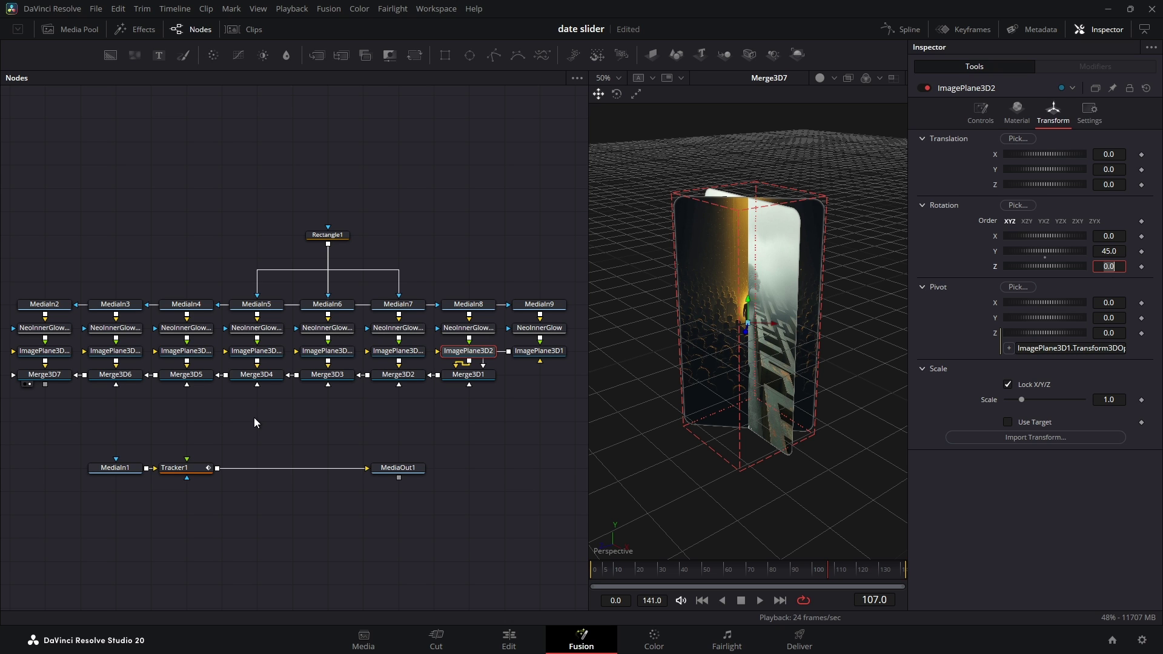
Rotate the remaining image planes about Y in successive 45° increments, ending with 315° for MediaIn2's plane
click(388, 352)
click(1114, 252)
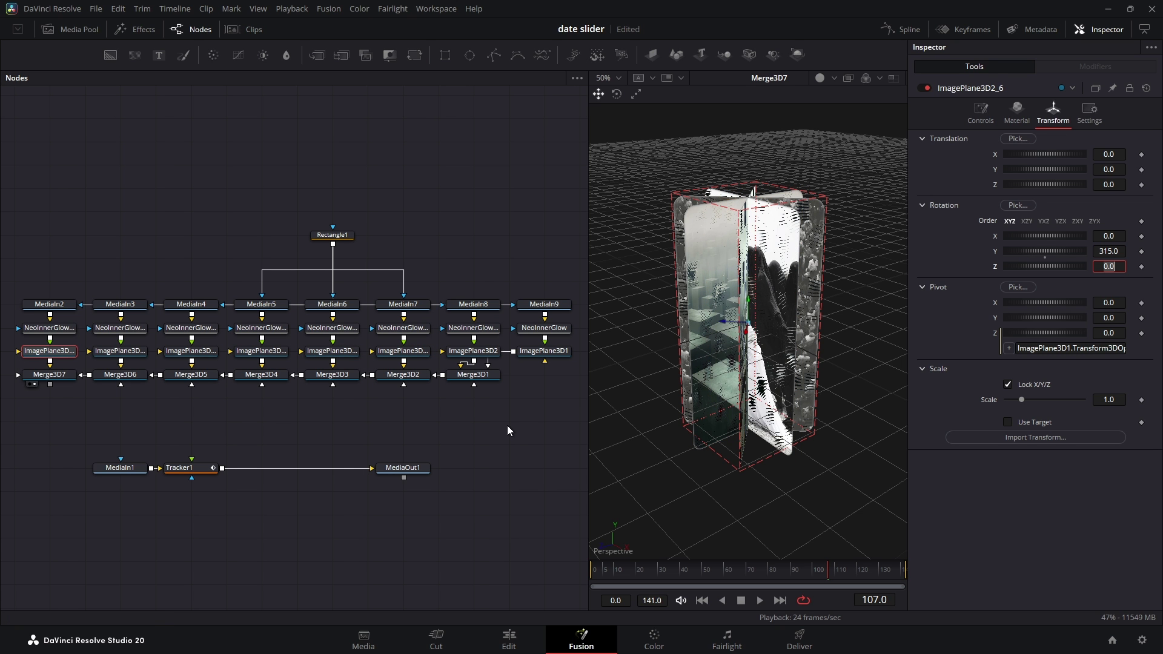
Set ImagePlane3D1's Z pivot to about 1.228 so the linked image planes spread into an open ring
click(507, 426)
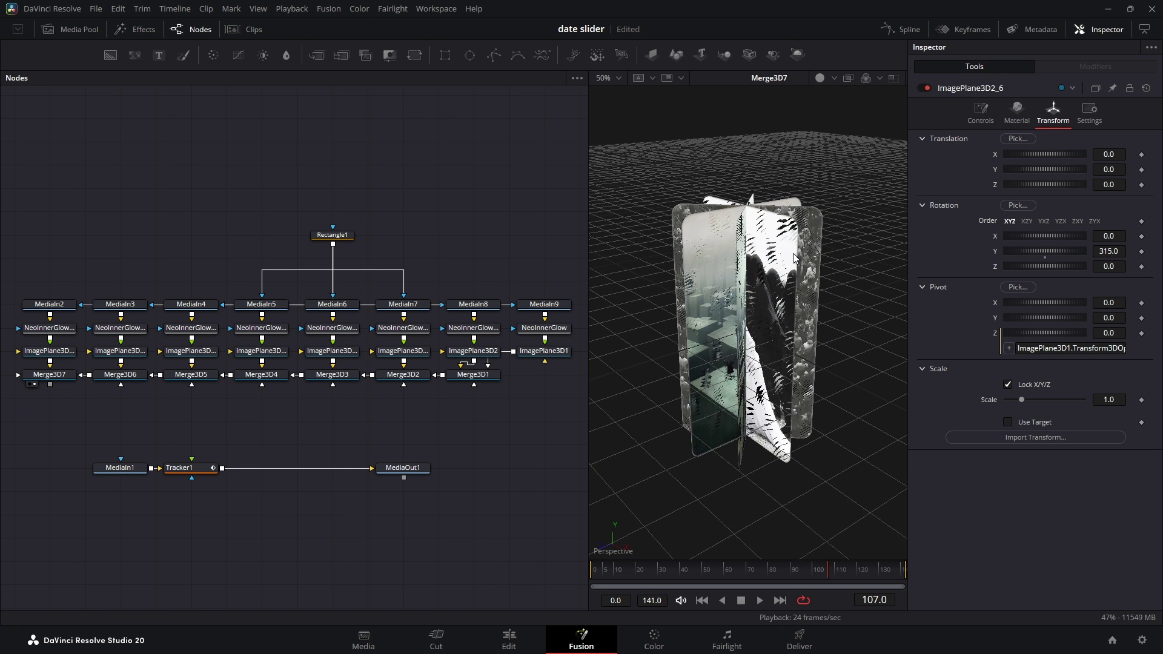
drag(794, 253, 741, 334)
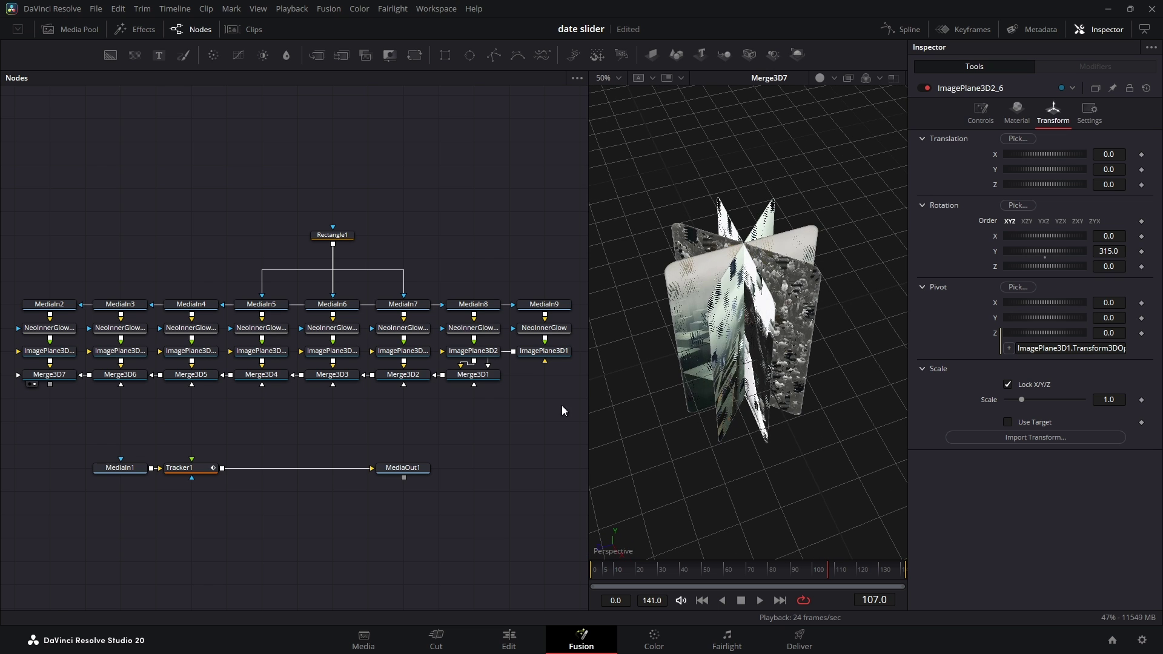
click(544, 352)
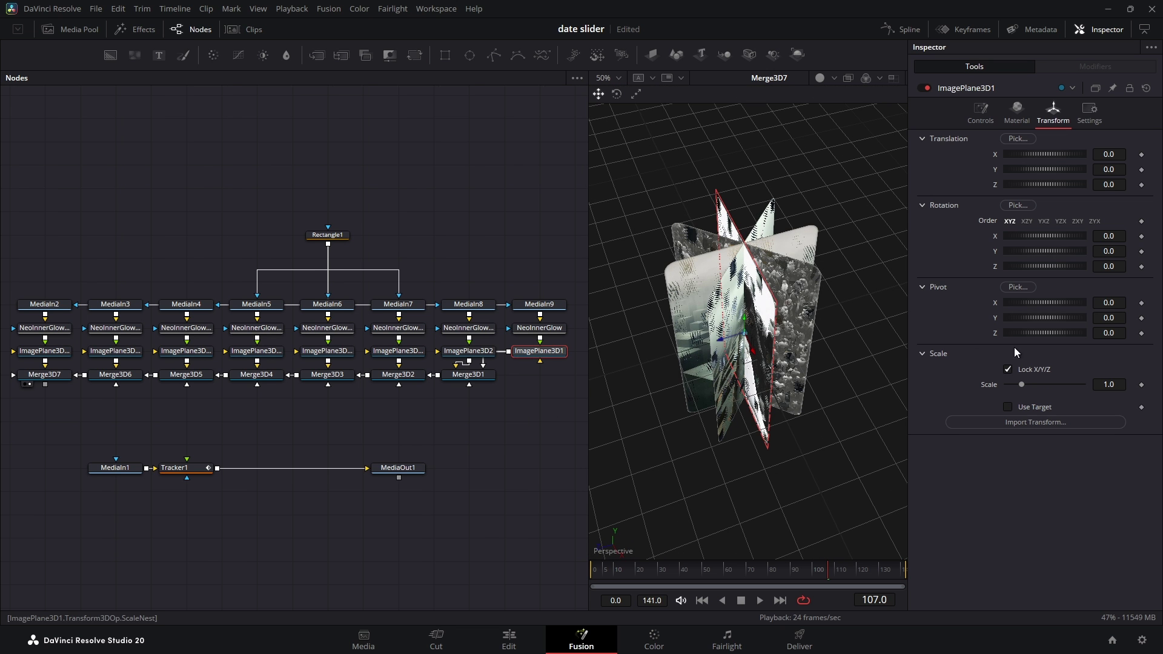
drag(1046, 337, 1068, 335)
scroll(761, 308, down, 2)
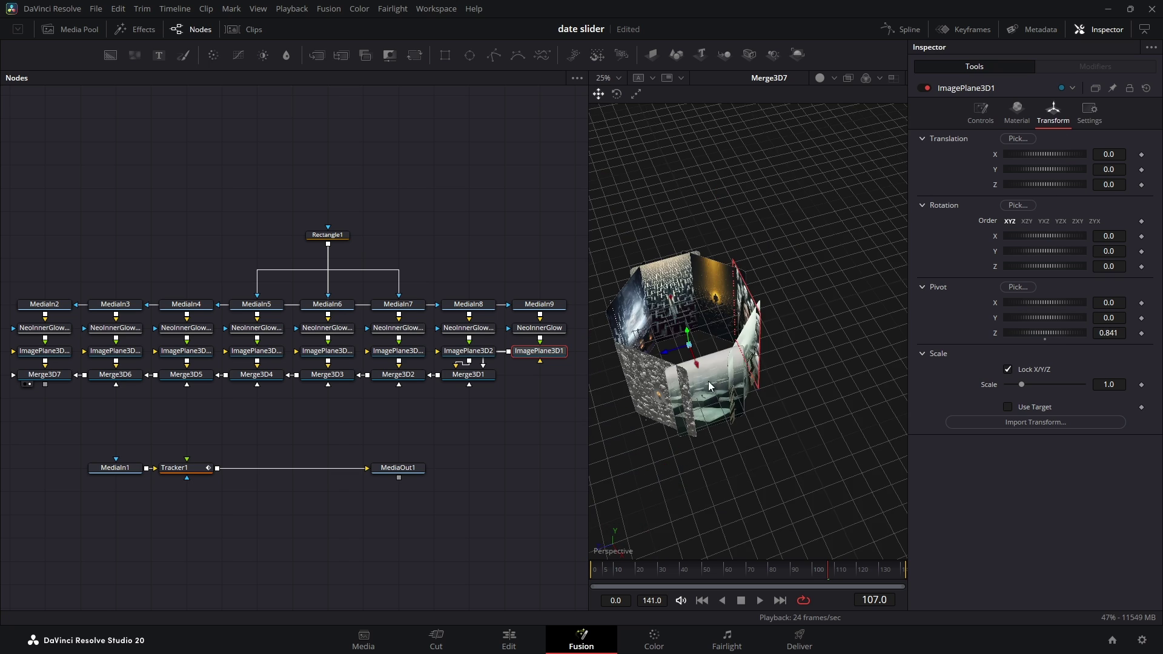
drag(708, 382, 751, 327)
drag(1126, 329, 1074, 339)
drag(727, 339, 933, 290)
drag(1047, 333, 1103, 333)
click(827, 355)
drag(827, 355, 605, 31)
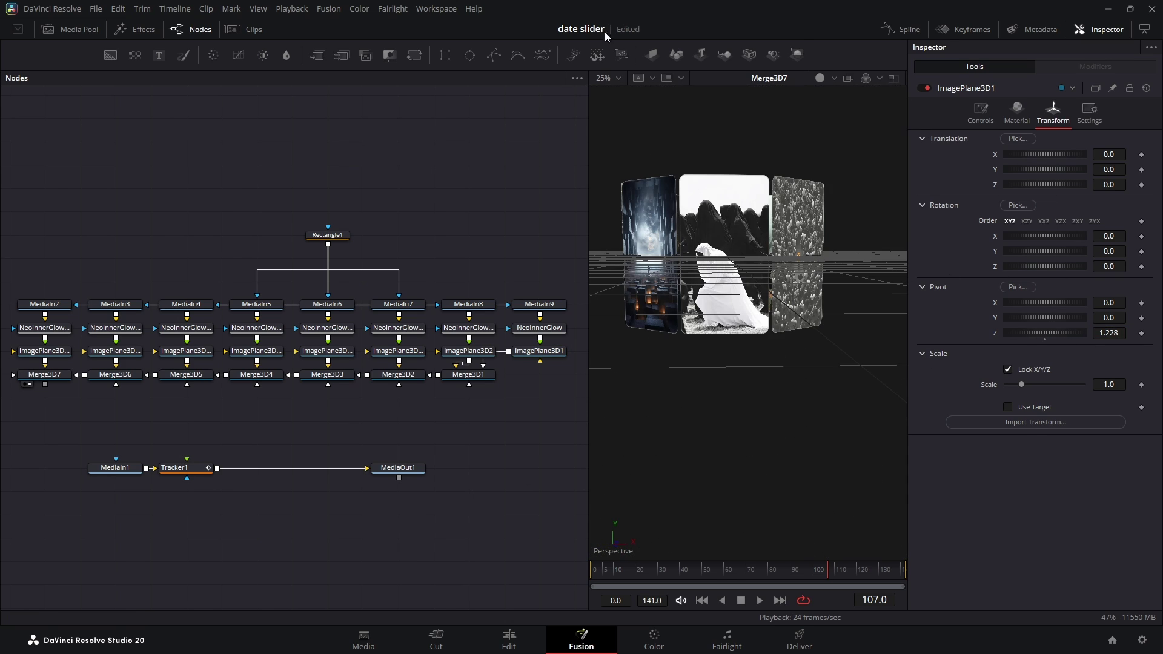
Add a Renderer3D node fed by Merge3D7, place it above Tracker1 and show it in the viewer
click(797, 55)
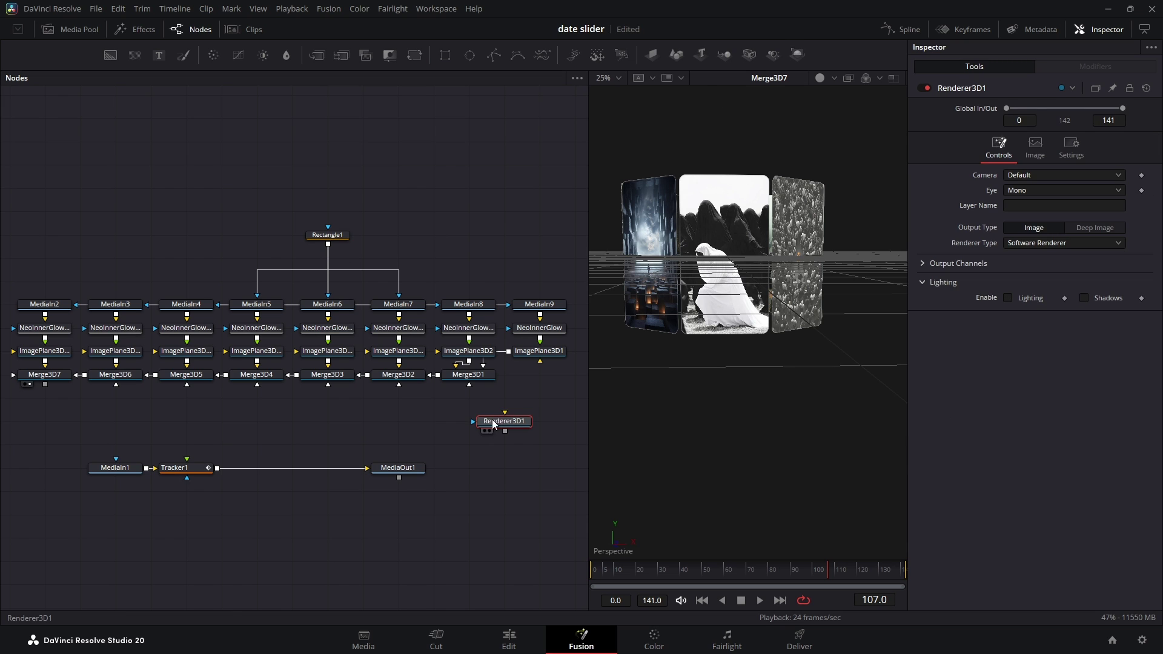
drag(515, 421, 185, 421)
drag(45, 385, 156, 421)
key(1)
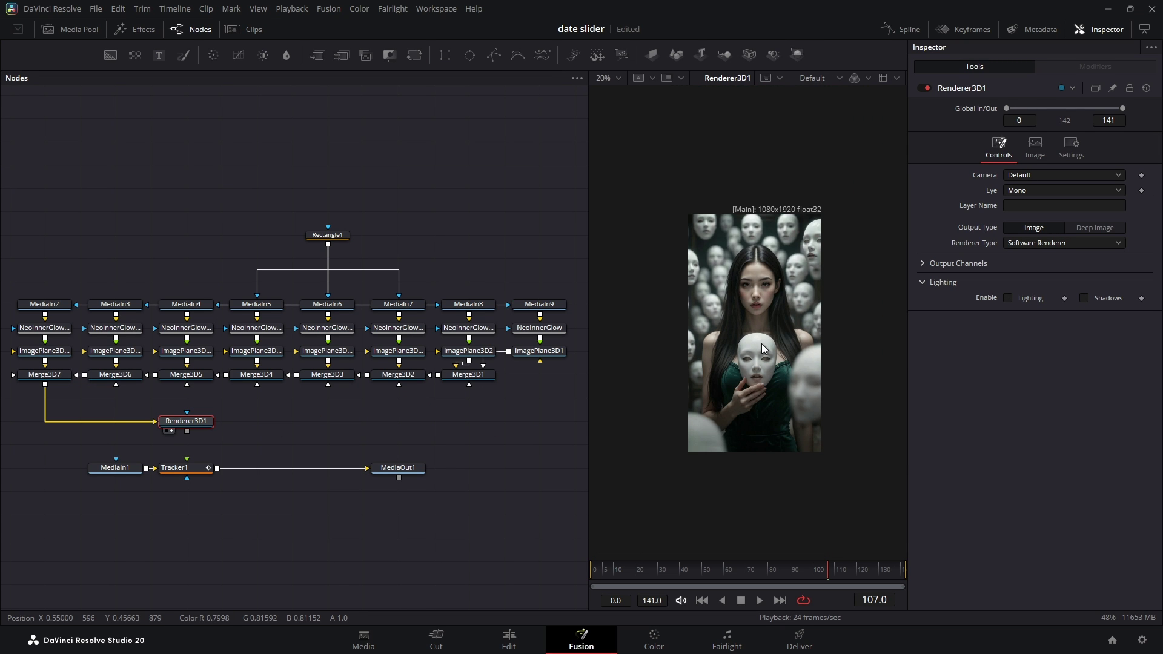
Insert a Transform 3D node between Merge3D7 and Renderer3D1 and place it beneath Merge3D7
click(44, 377)
key(shift+space)
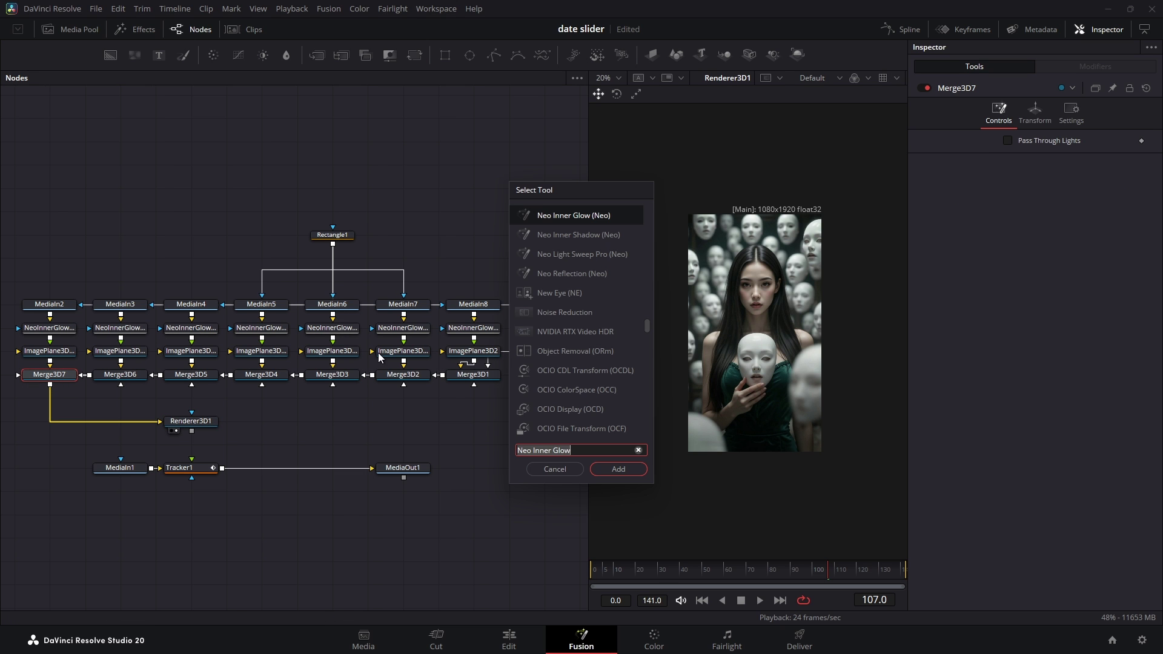
text(tran)
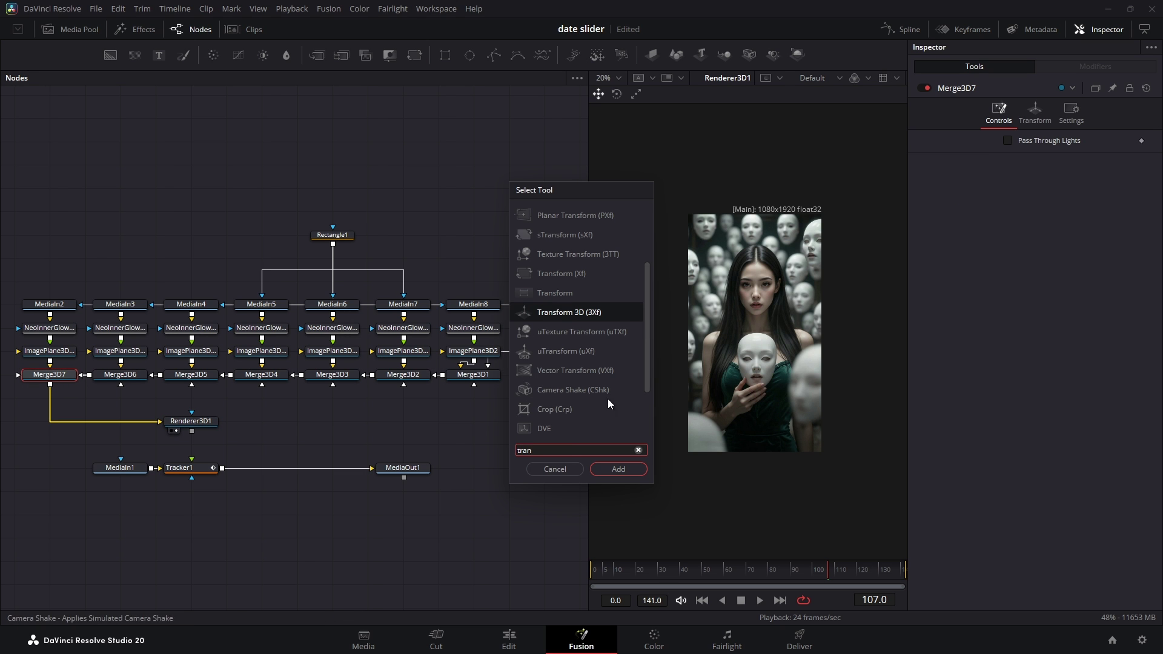
click(618, 469)
drag(36, 397, 36, 421)
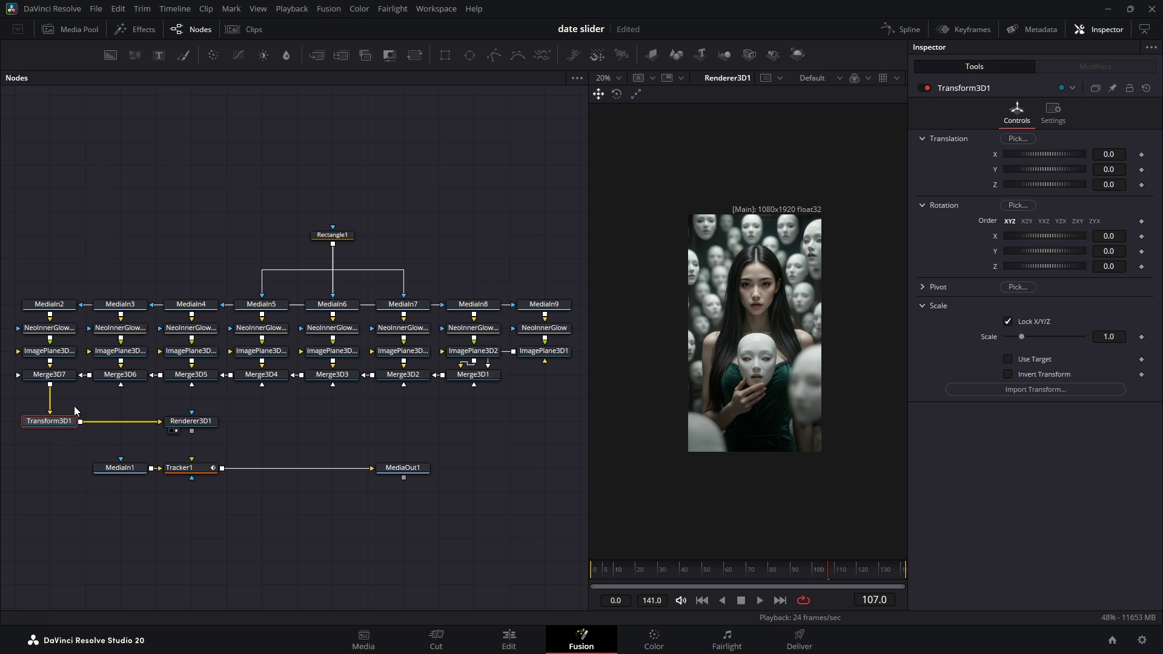
Try moving the carousel back to Z -6.26 with Transform3D1 and rotating it about Y, resetting the rotation
click(63, 426)
drag(1109, 186, 731, 203)
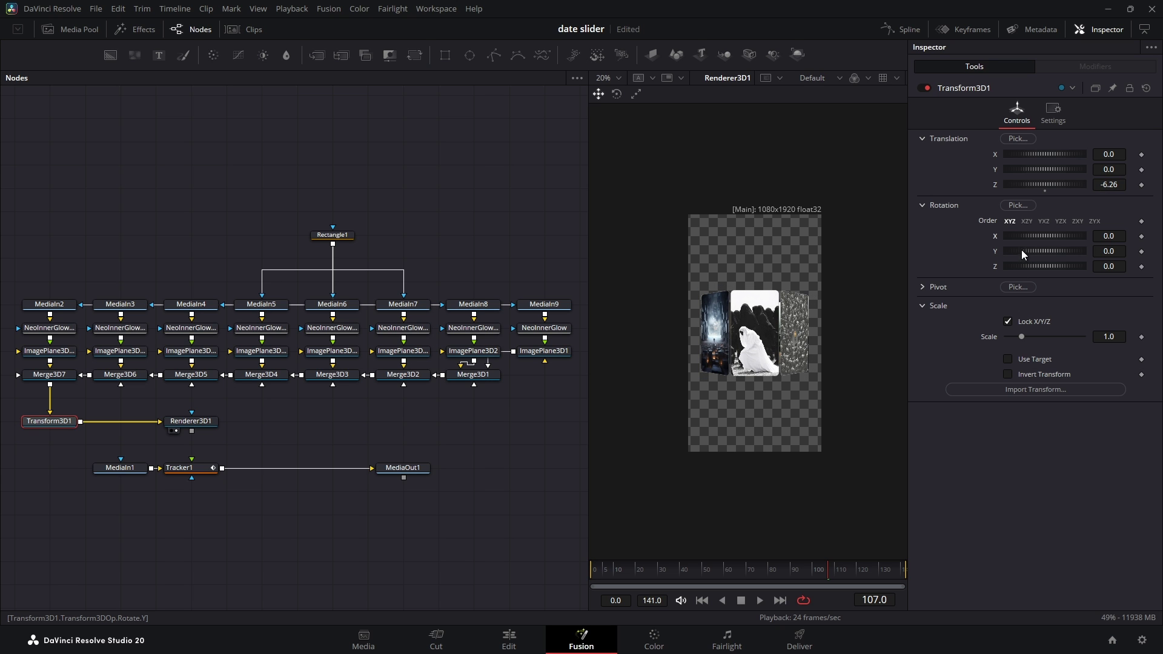
drag(1021, 251, 1071, 255)
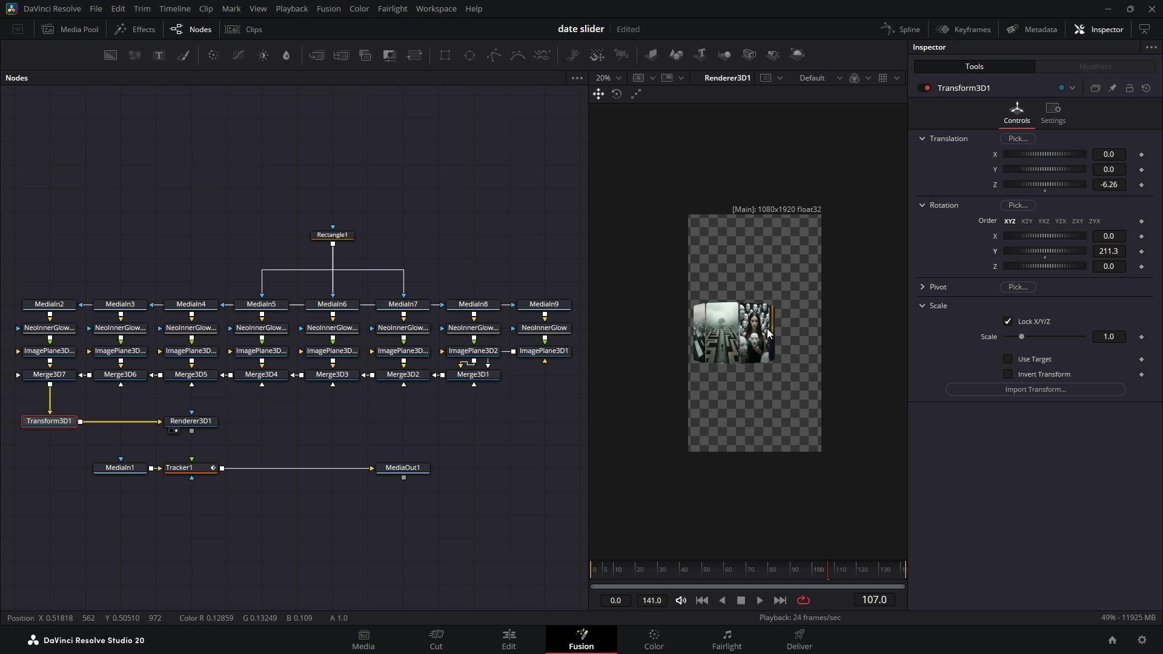
double_click(1046, 255)
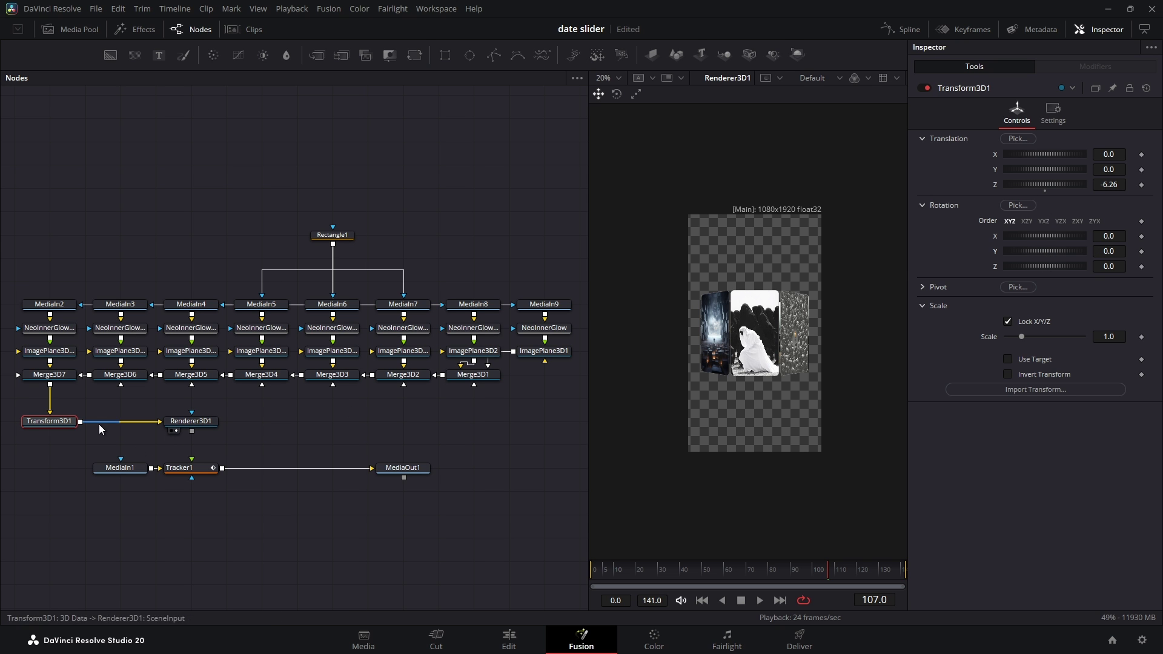
Show Transform3D1 in the viewer from a raised angle and reset its Z translation
key(2)
drag(698, 243, 701, 268)
double_click(994, 185)
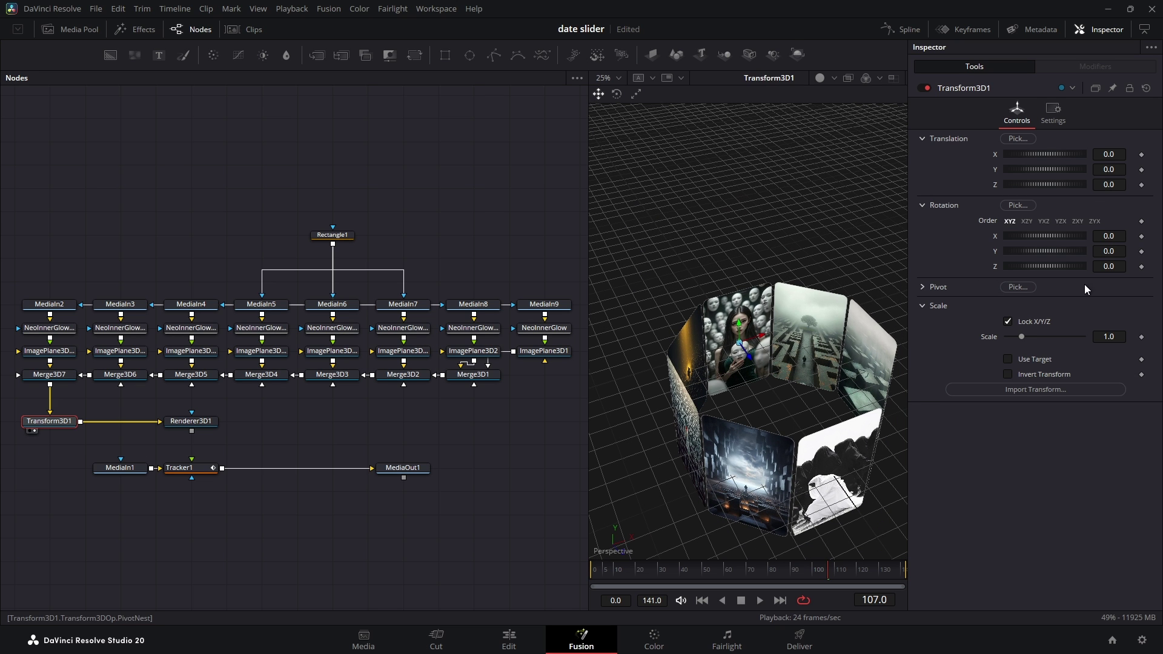
Link Transform3D1's Z pivot to ImagePlane3D1's with the expression ImagePlane3D1.Transform3DOp.Pivot.Z
click(924, 287)
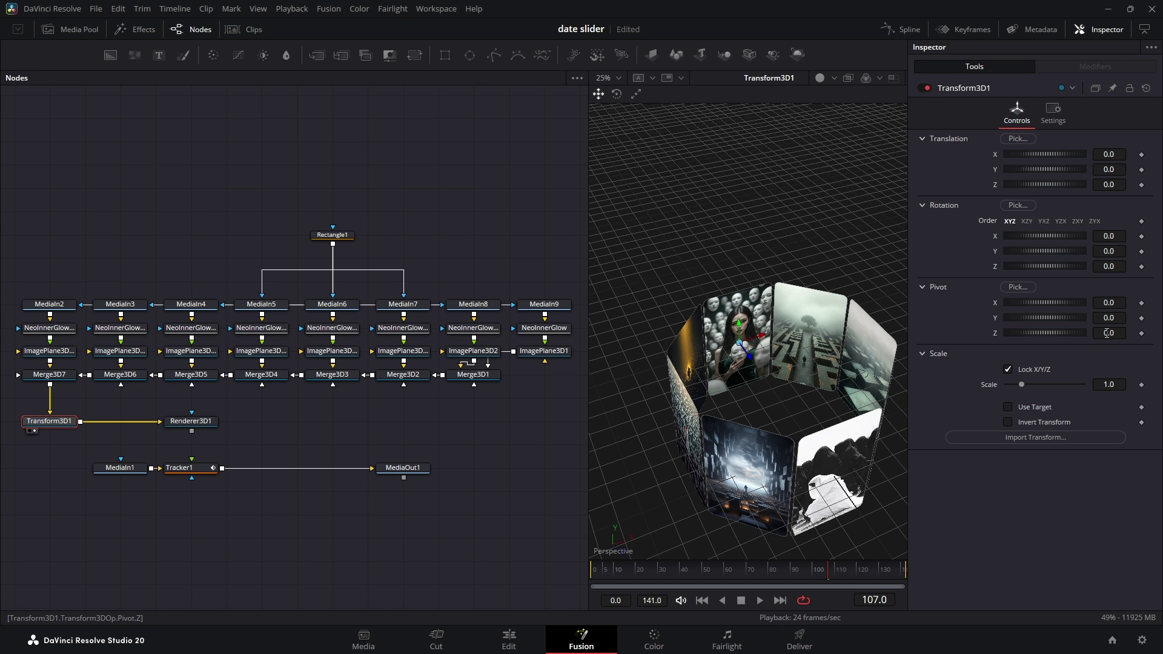
drag(1108, 333, 1139, 334)
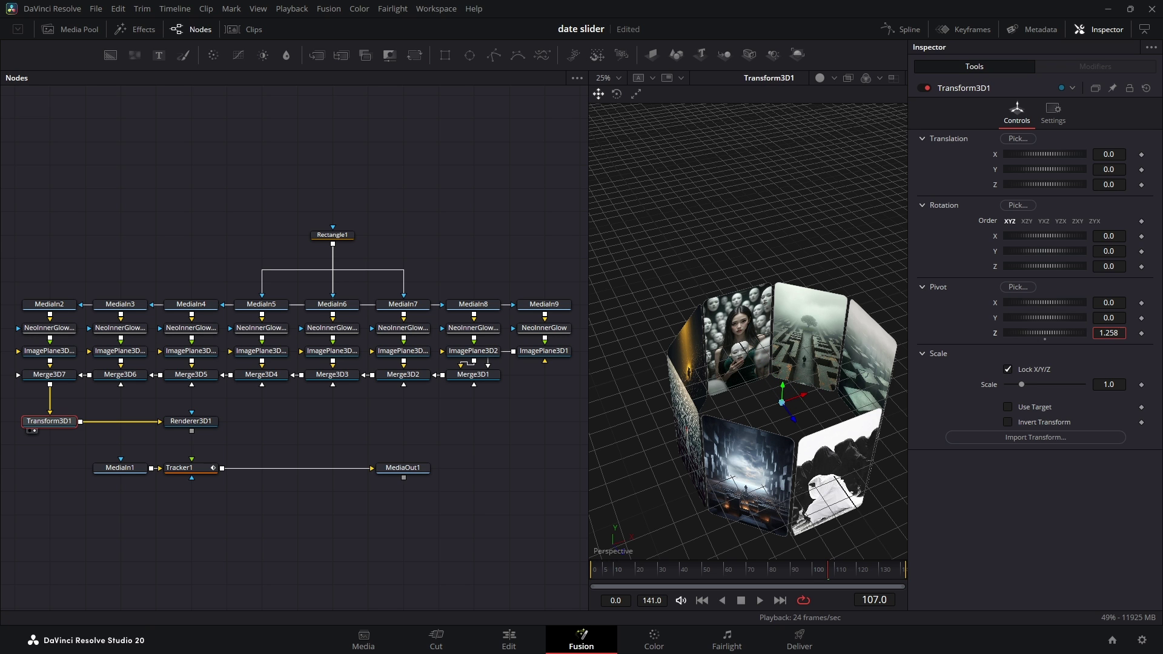
click(473, 351)
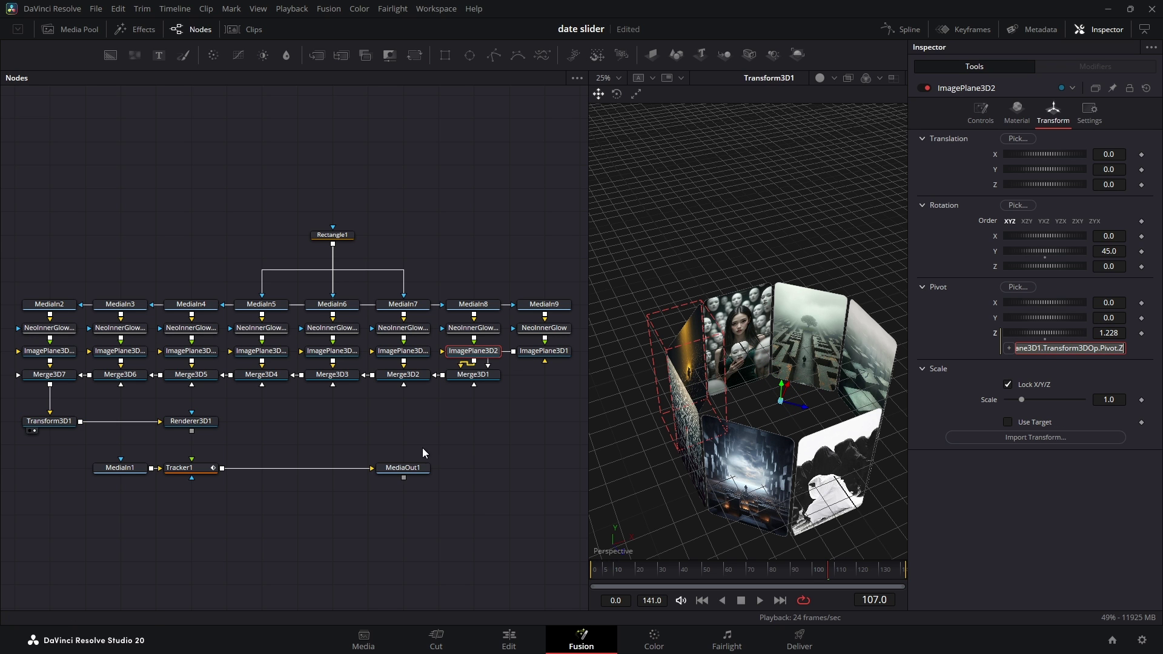
click(52, 421)
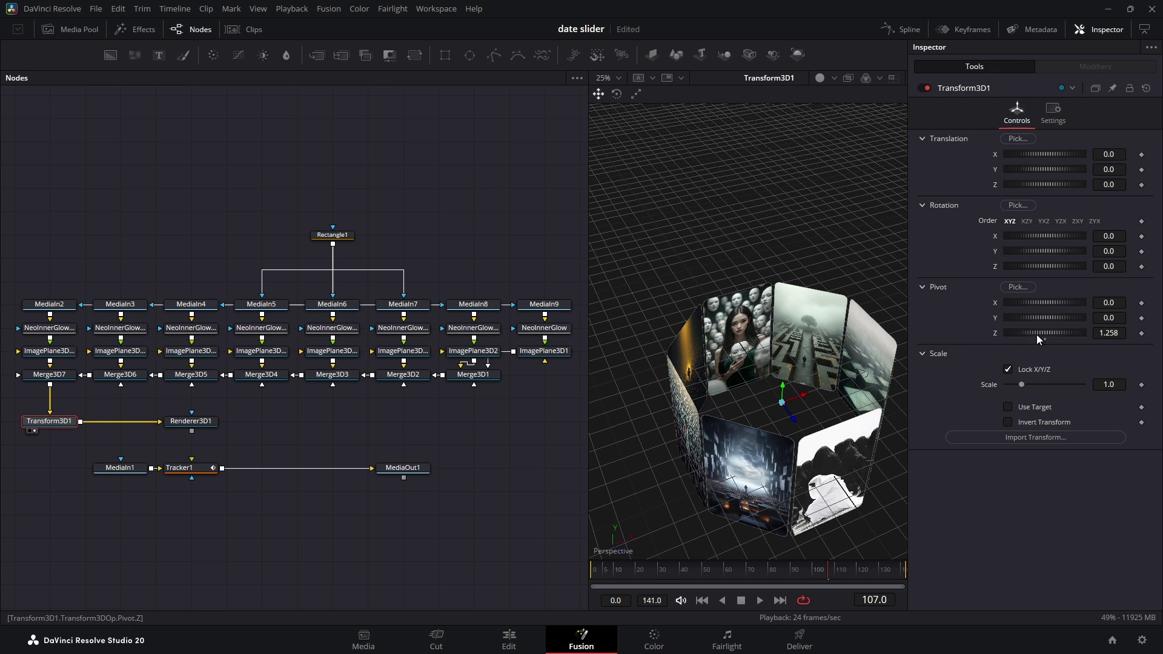
double_click(1118, 334)
text(=)
key(Tab)
click(1071, 349)
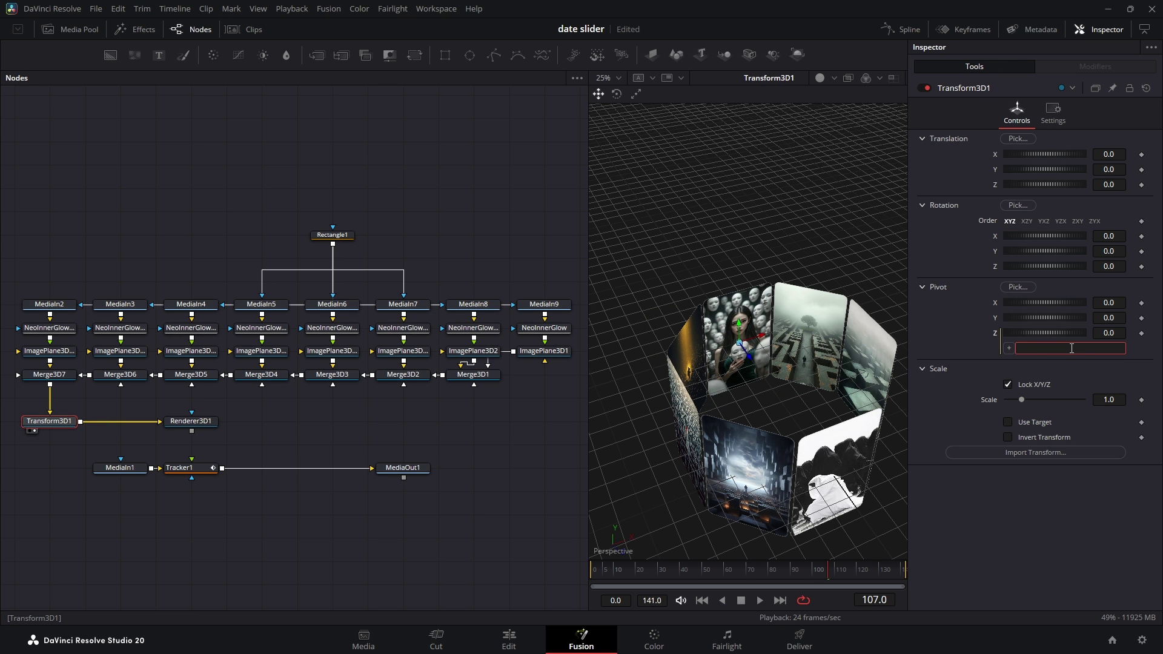
text(ImagePlane3D1.Transform3DOp.Pivot.Z)
key(Return)
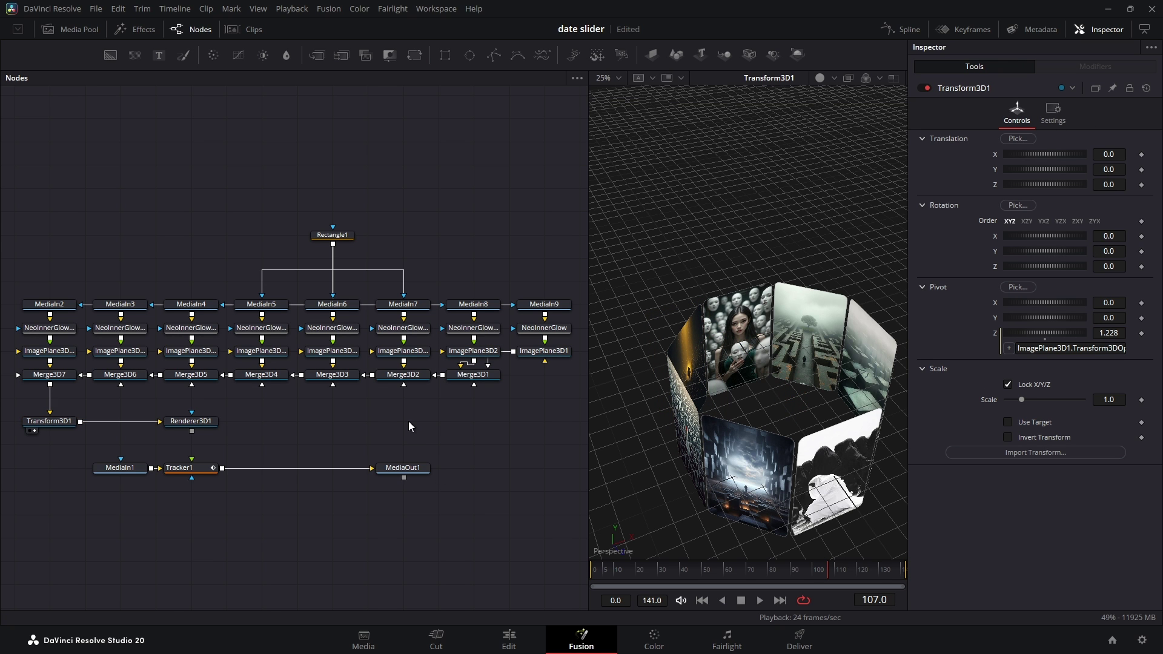
Set Transform3D1's Z translation to -6.45 and try a Z pivot of 1.692 on ImagePlane3D1, restoring it to 1.228
click(527, 352)
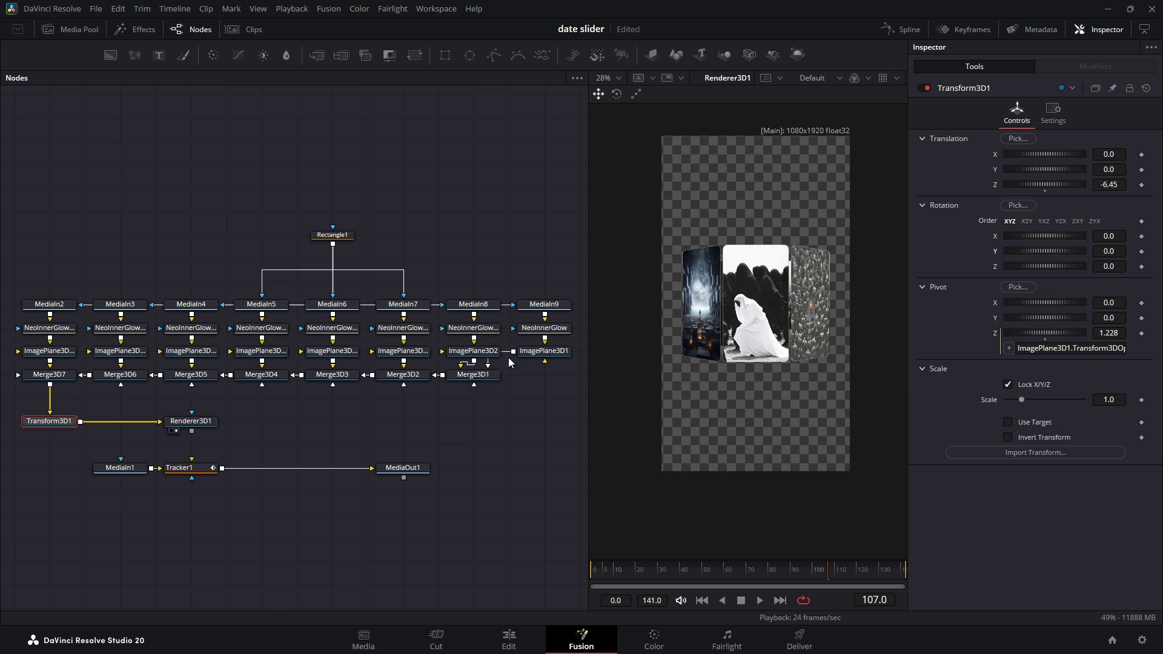
drag(1065, 331, 1071, 307)
click(47, 422)
drag(1048, 185, 1063, 259)
key(ctrl+z)
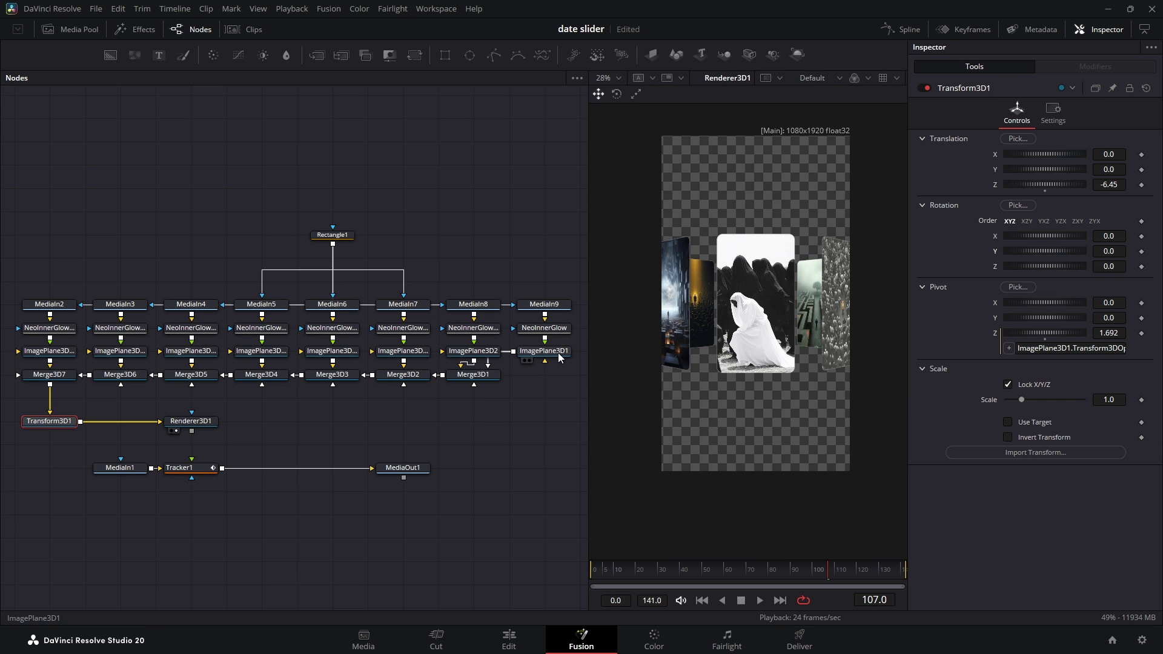
click(557, 353)
drag(1089, 332, 1070, 333)
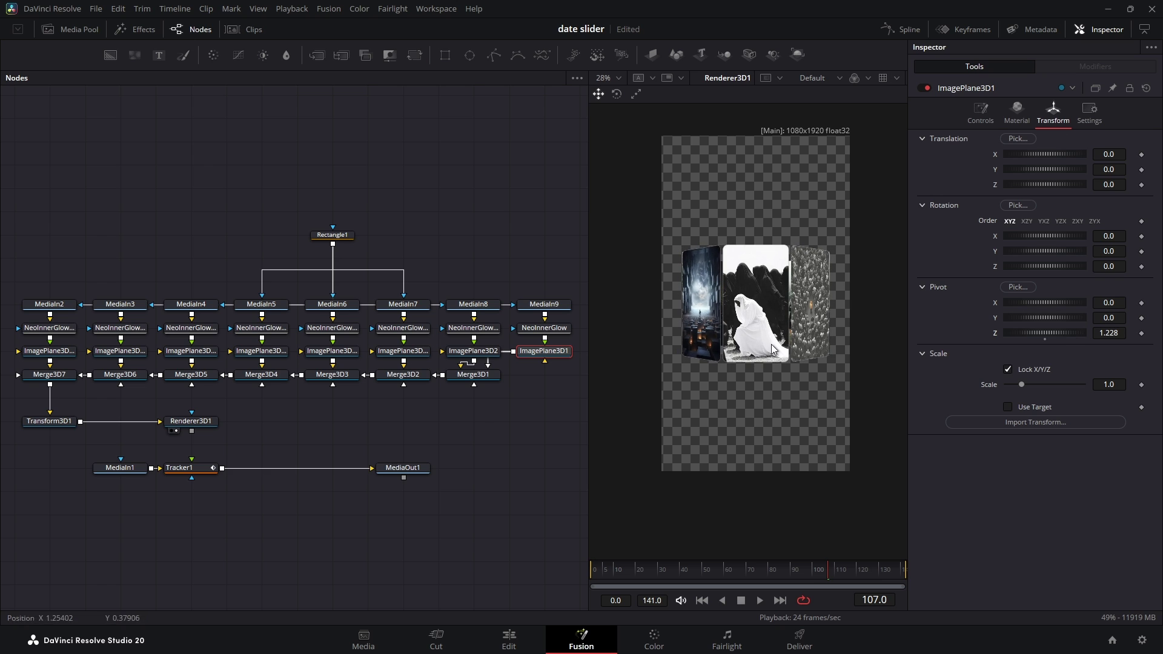
Connect Renderer3D1's output to Tracker1's foreground input and show MediaOut1 in the viewer
click(50, 422)
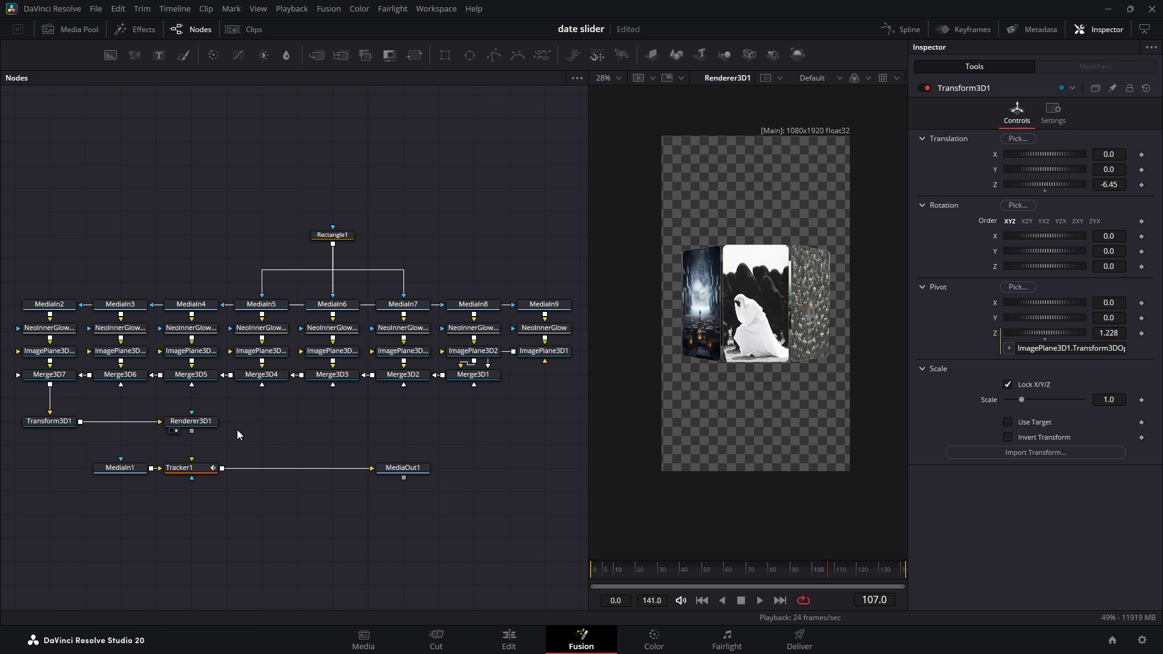
drag(192, 431, 199, 468)
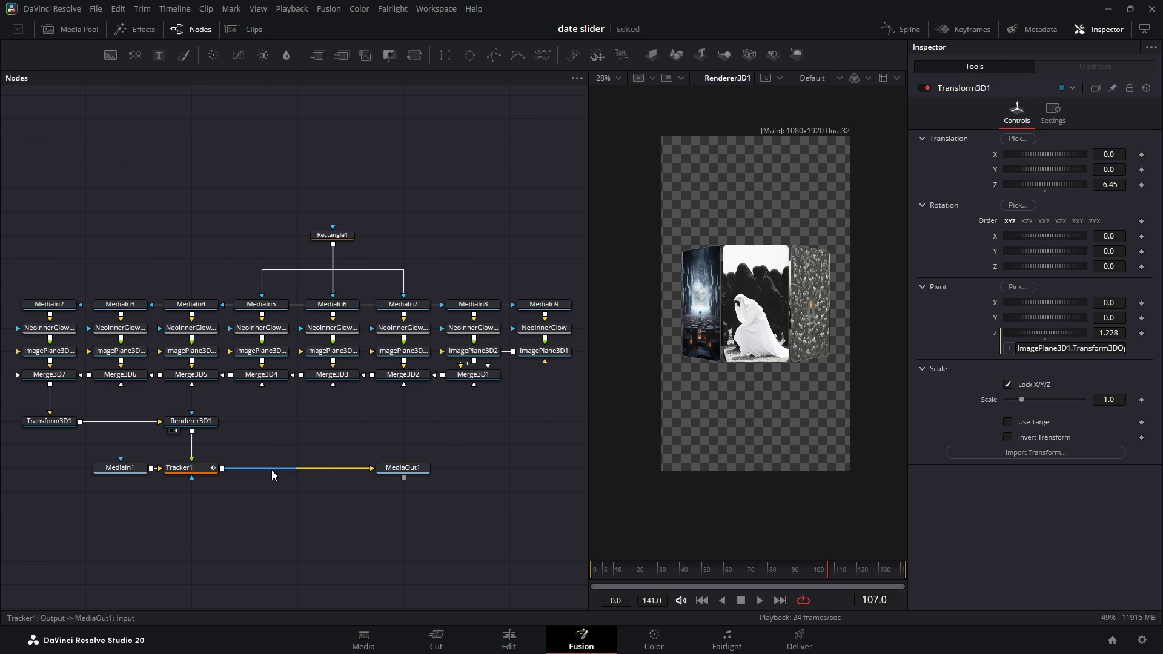
click(401, 470)
key(1)
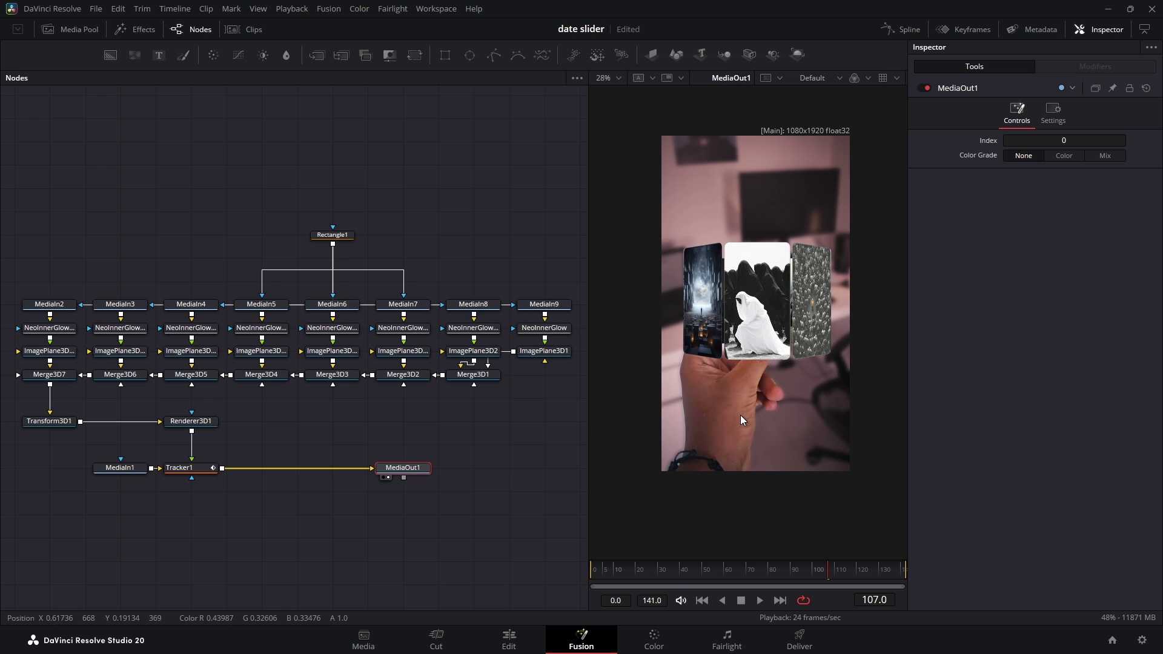
Add a Transform node after Renderer3D1 and move the carousel above the hand, to about X 0.545, Y 0.691
click(208, 425)
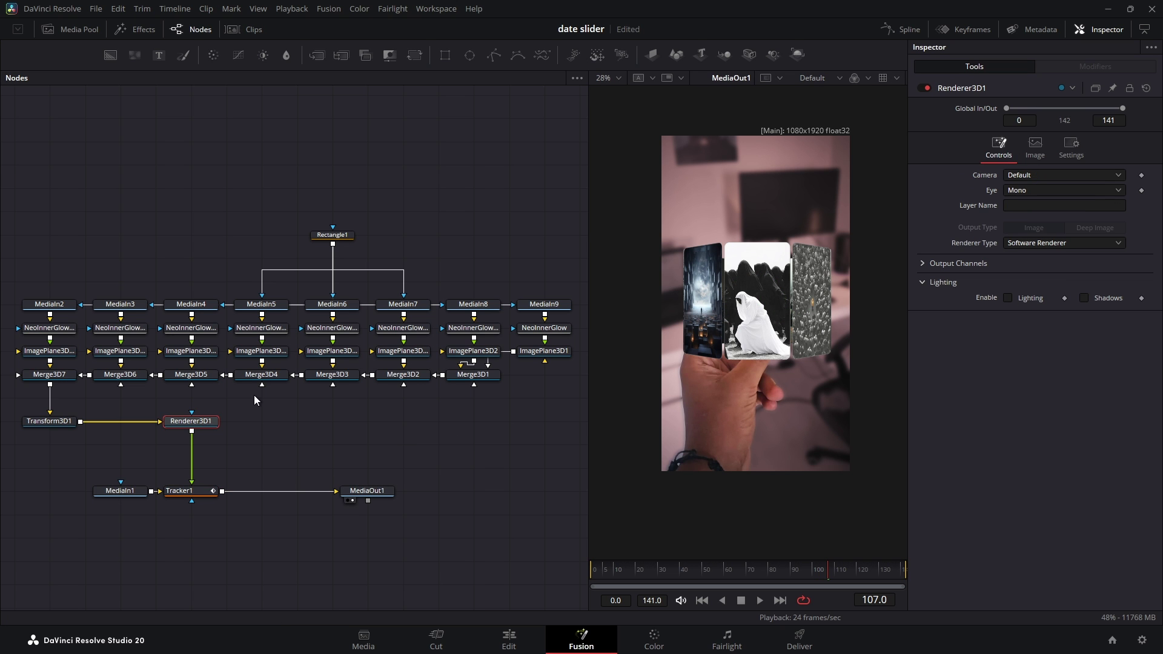
click(414, 56)
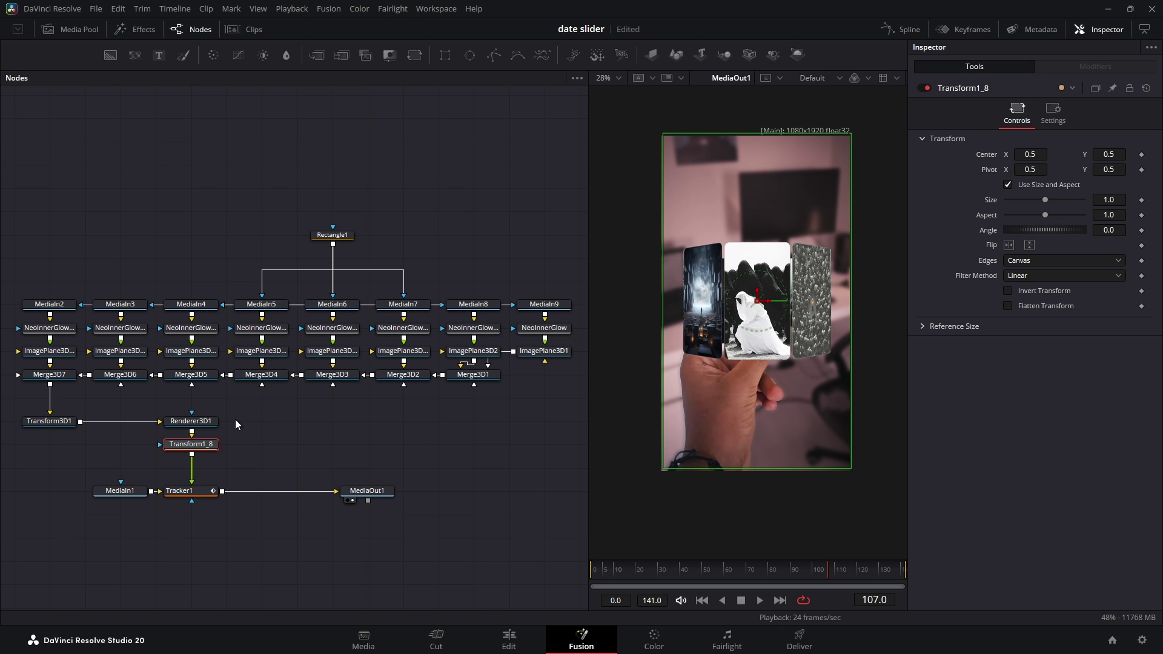
drag(757, 300, 767, 234)
click(630, 515)
Turn off High Quality and Motion Blur for playback, and play the composition from frame 0
drag(611, 575, 590, 576)
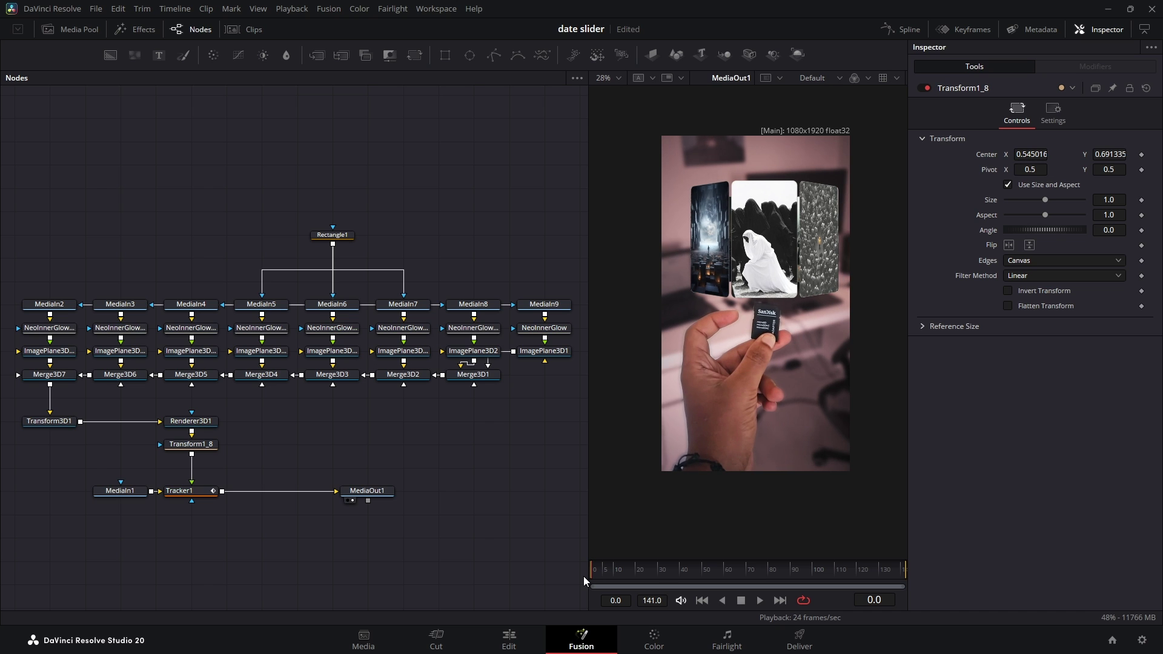
right_click(824, 598)
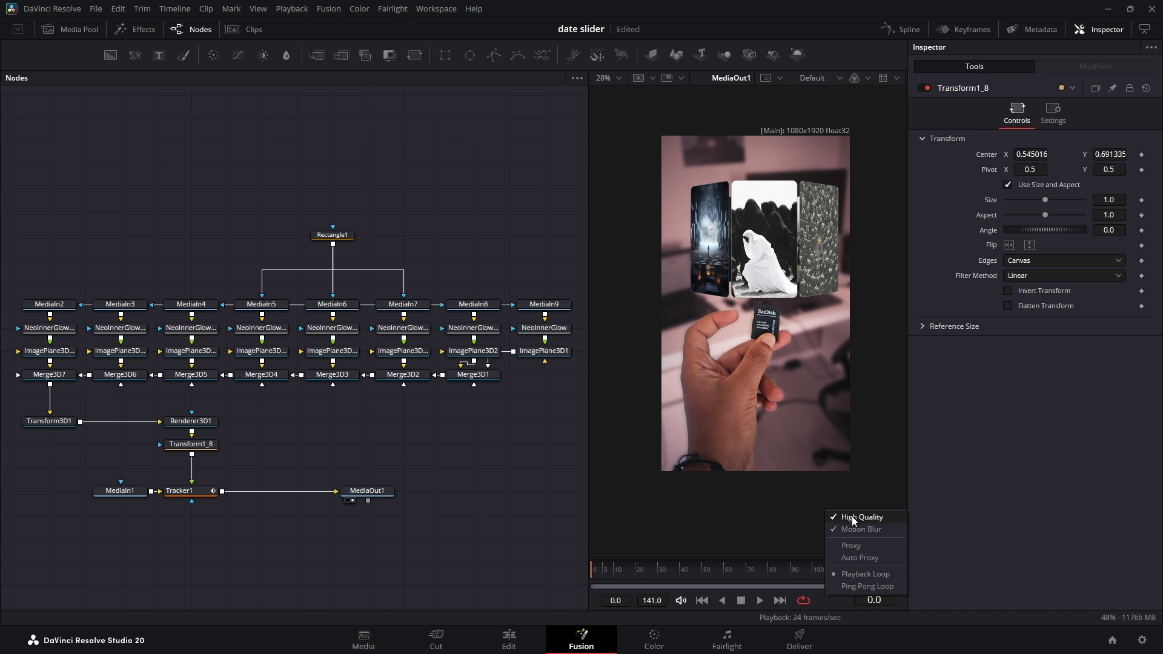
click(852, 518)
right_click(834, 597)
click(864, 532)
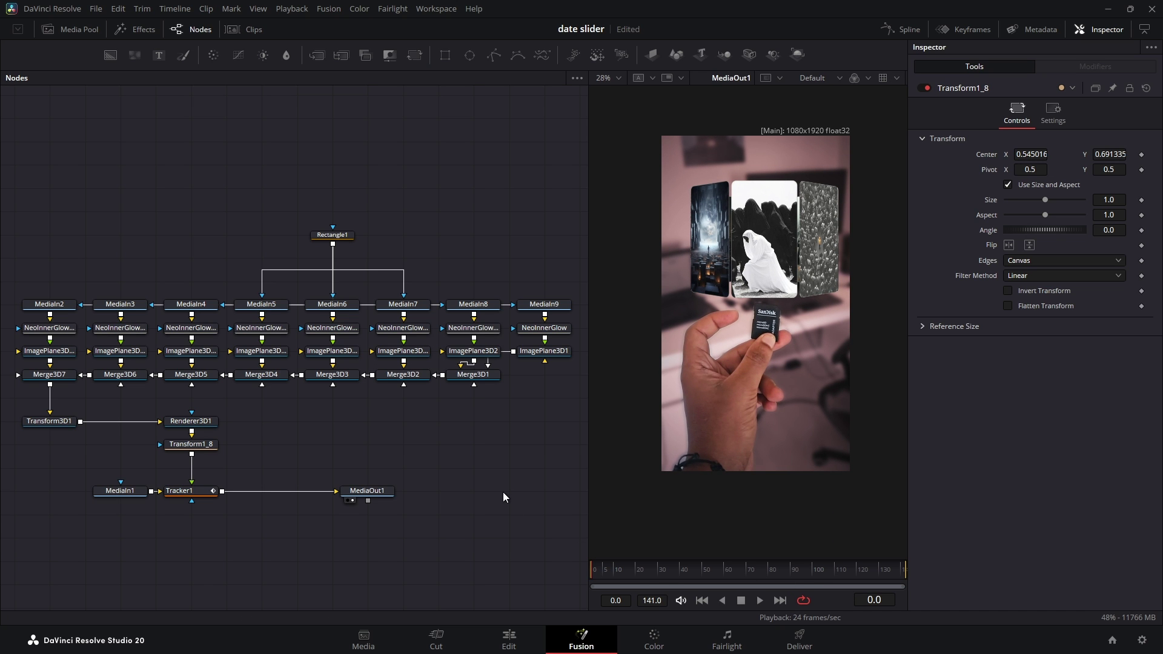
key(space)
Lower the timeline playback resolution from full and preview the tracked carousel again
click(304, 9)
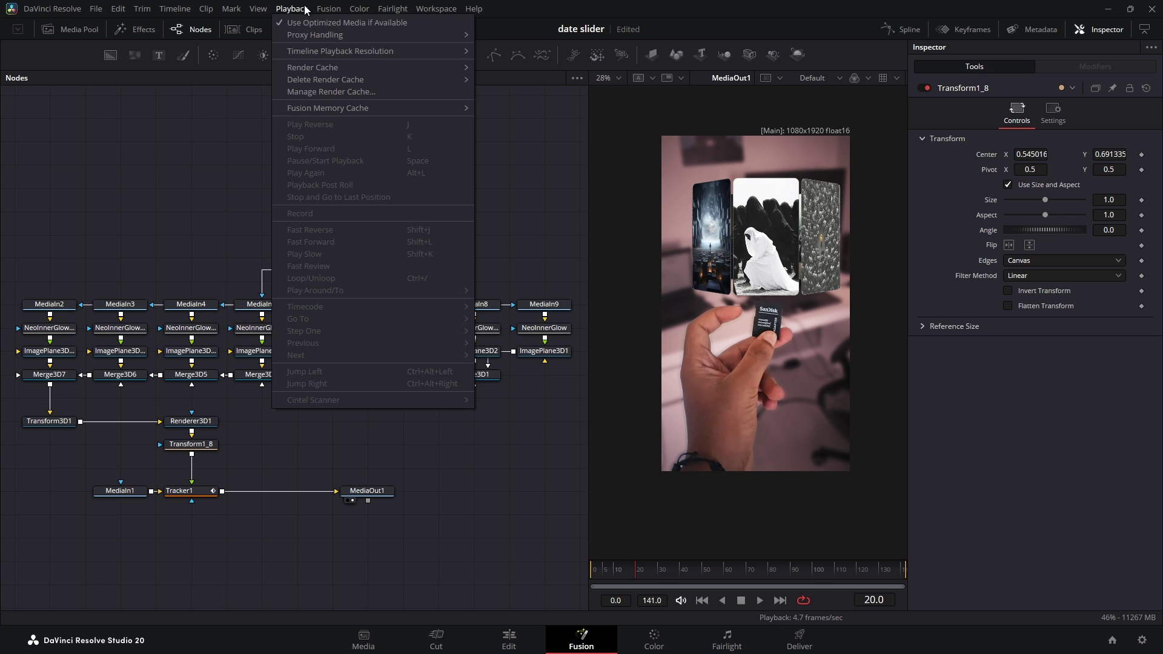
mouse_move(317, 55)
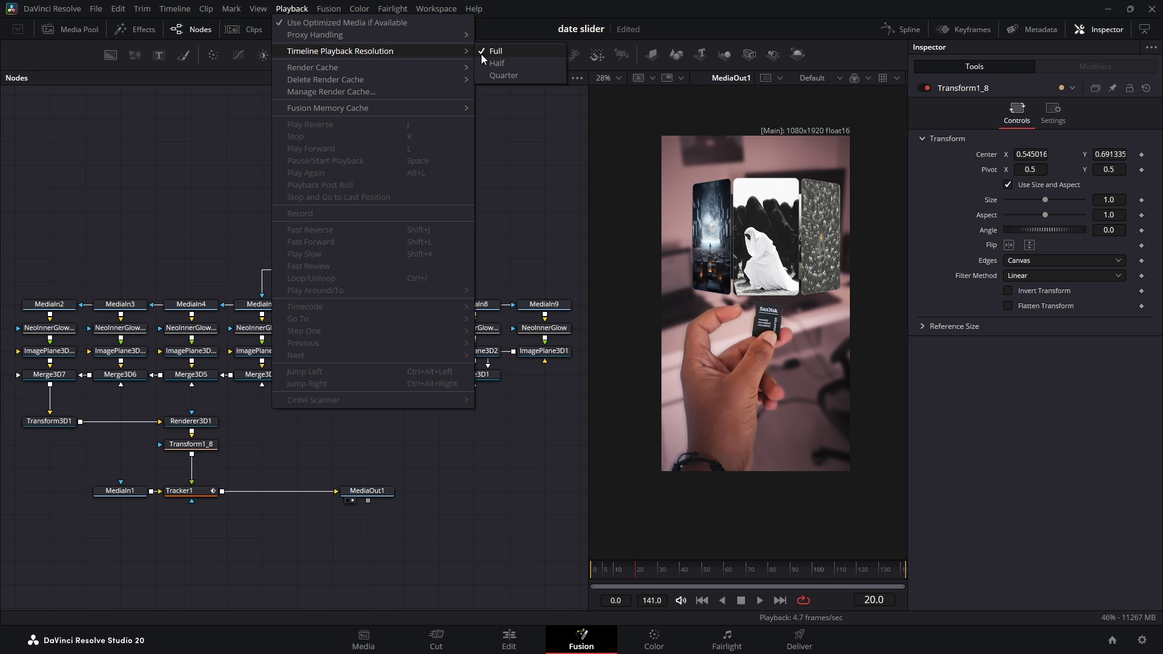
click(490, 70)
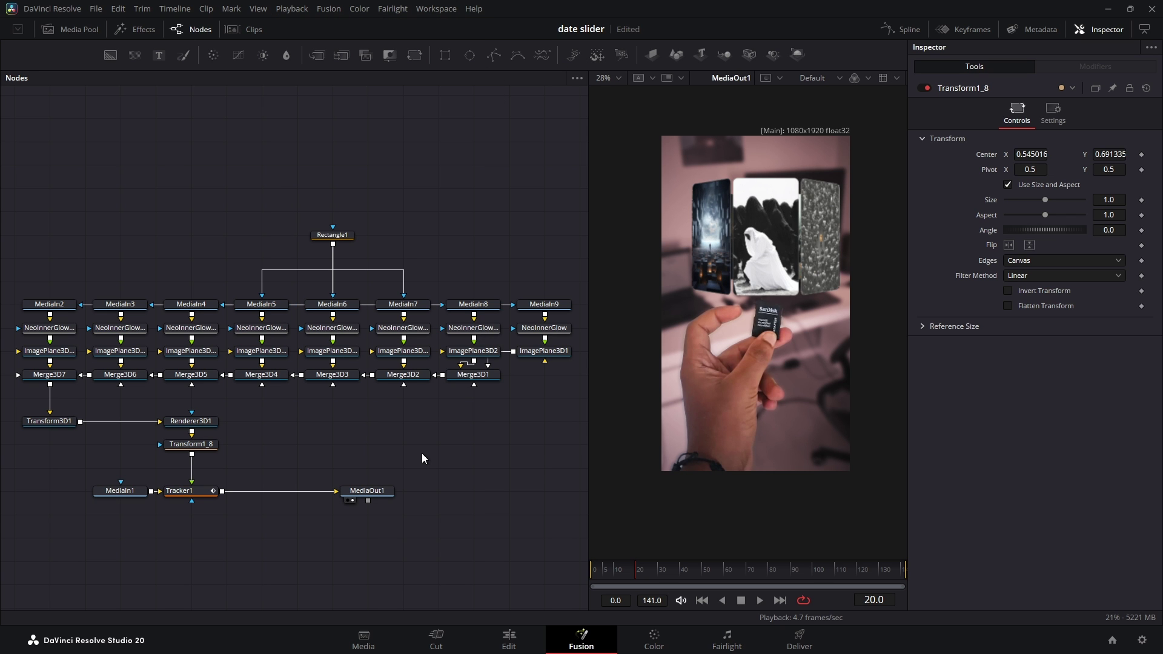
drag(647, 573, 644, 572)
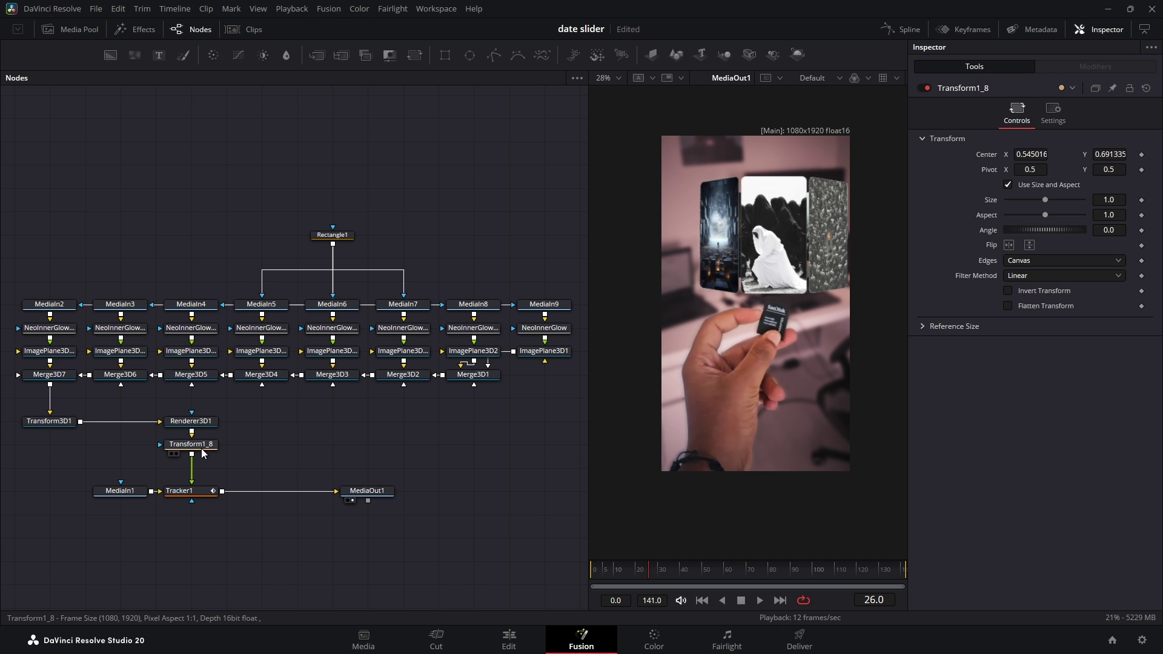
Keyframe Transform1_8's Size from 0.0 at frame 26 to 1.0 at frame 28 so the carousel pops in
click(190, 444)
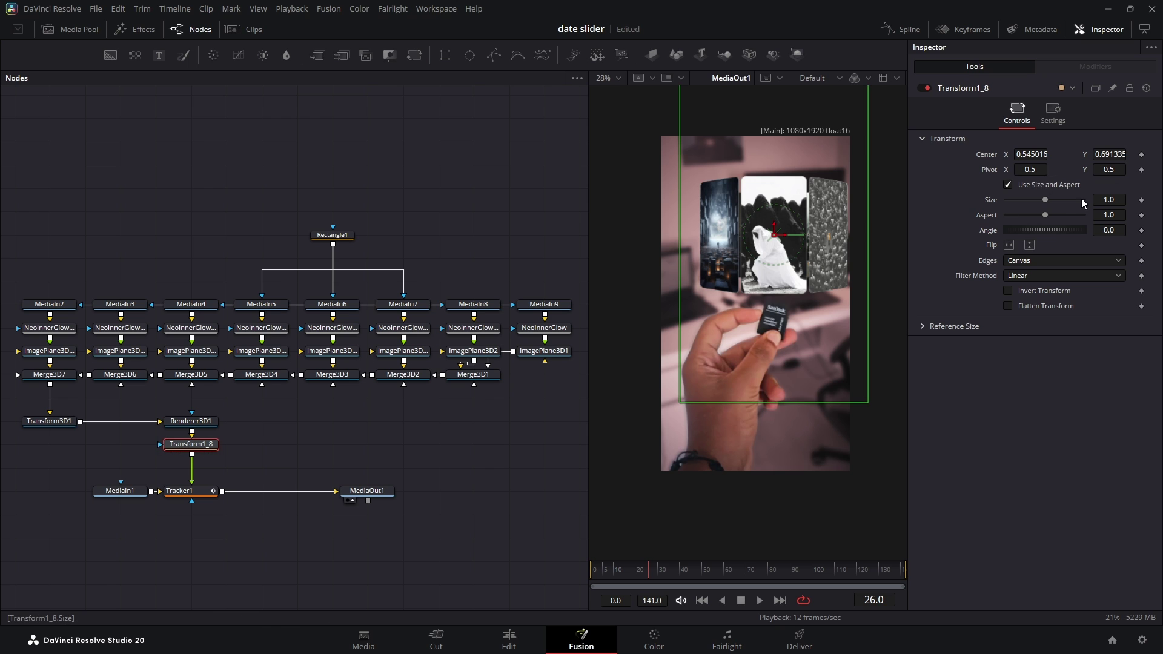
drag(1046, 199, 934, 202)
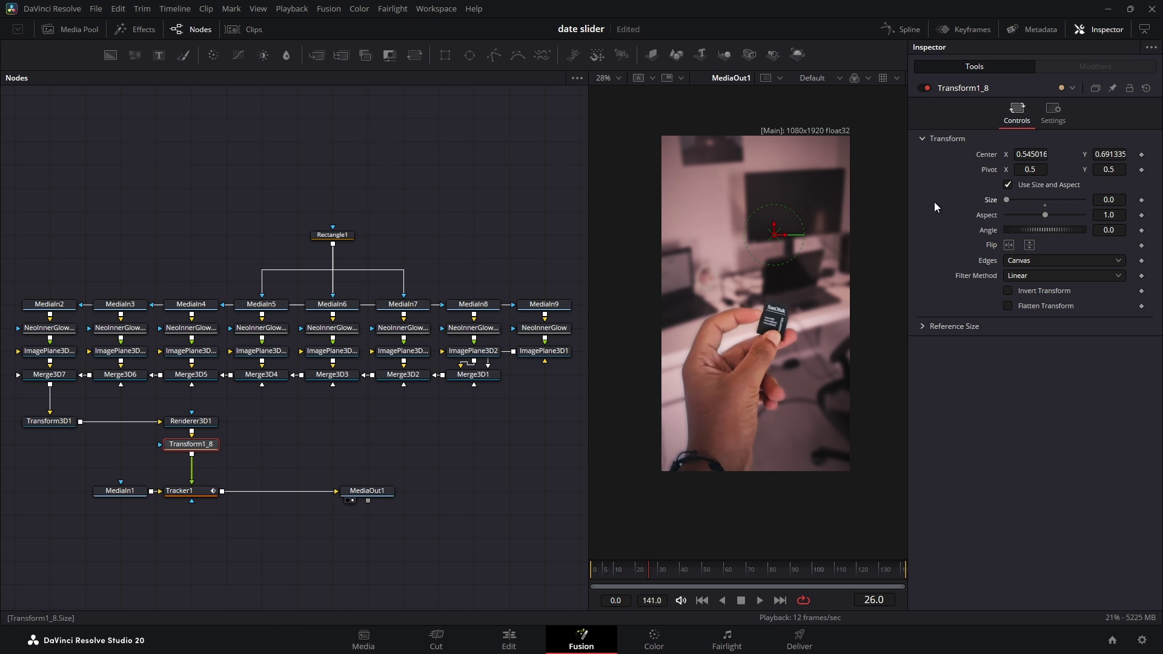
click(1142, 200)
key(Right)
key(Right)
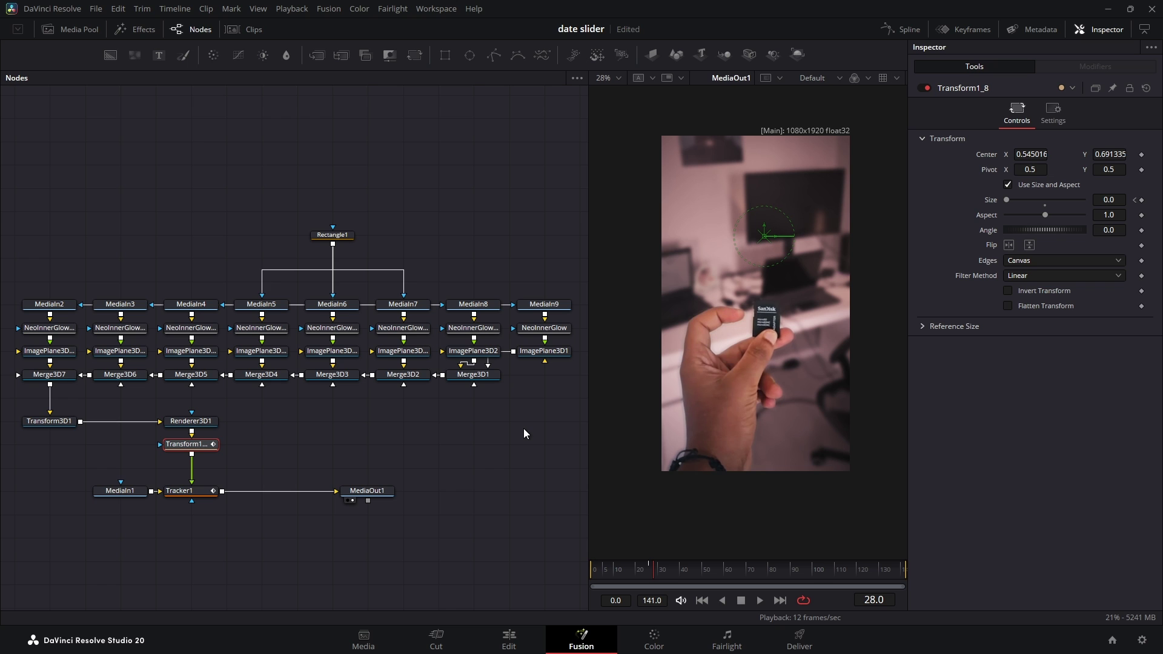
click(1045, 205)
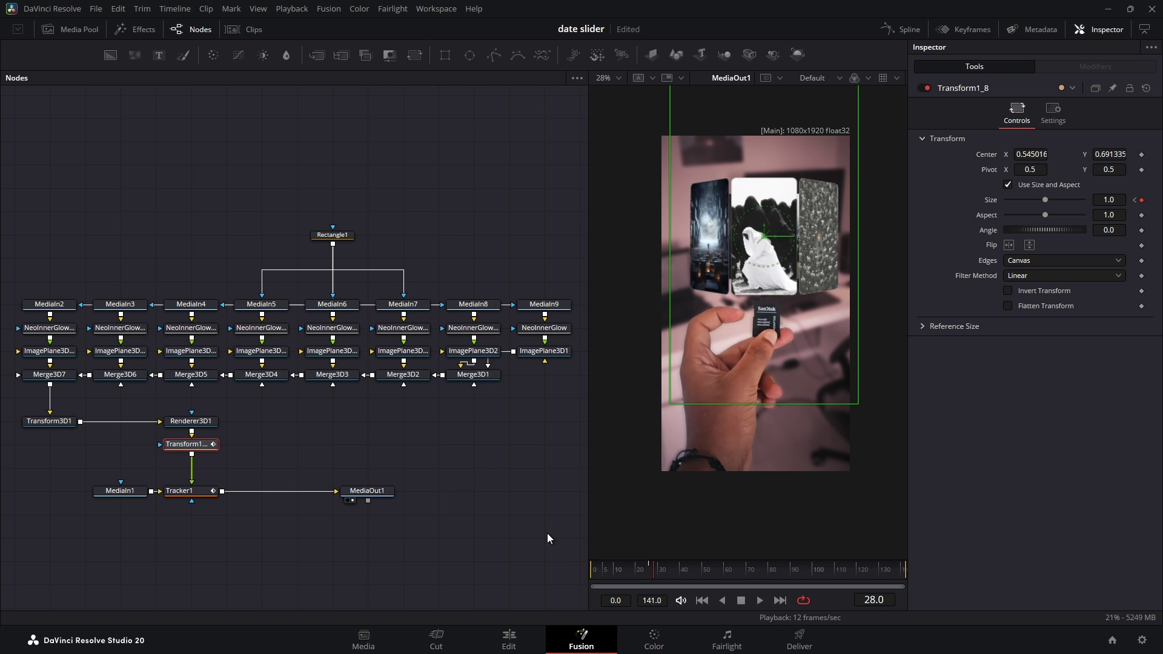
Step through the scale-in frames and lower Transform1_8's Pivot Y to 0.298 so the carousel grows from the memory card
key(Left)
key(Right)
key(Left)
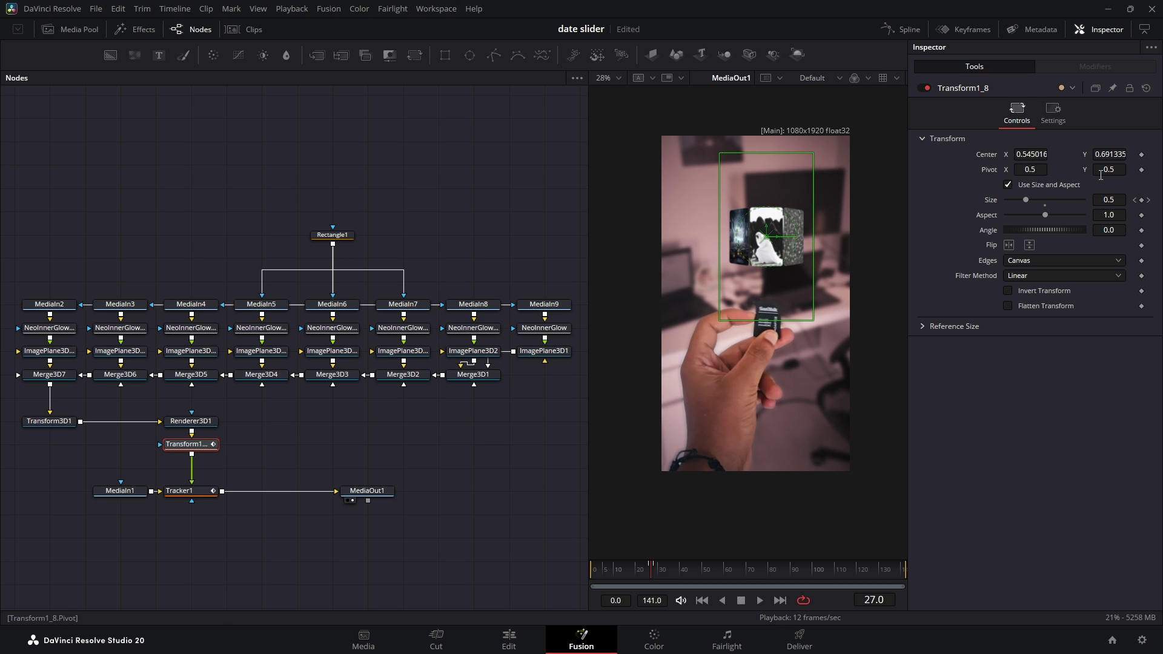
drag(1111, 171, 987, 171)
drag(1057, 170, 1059, 171)
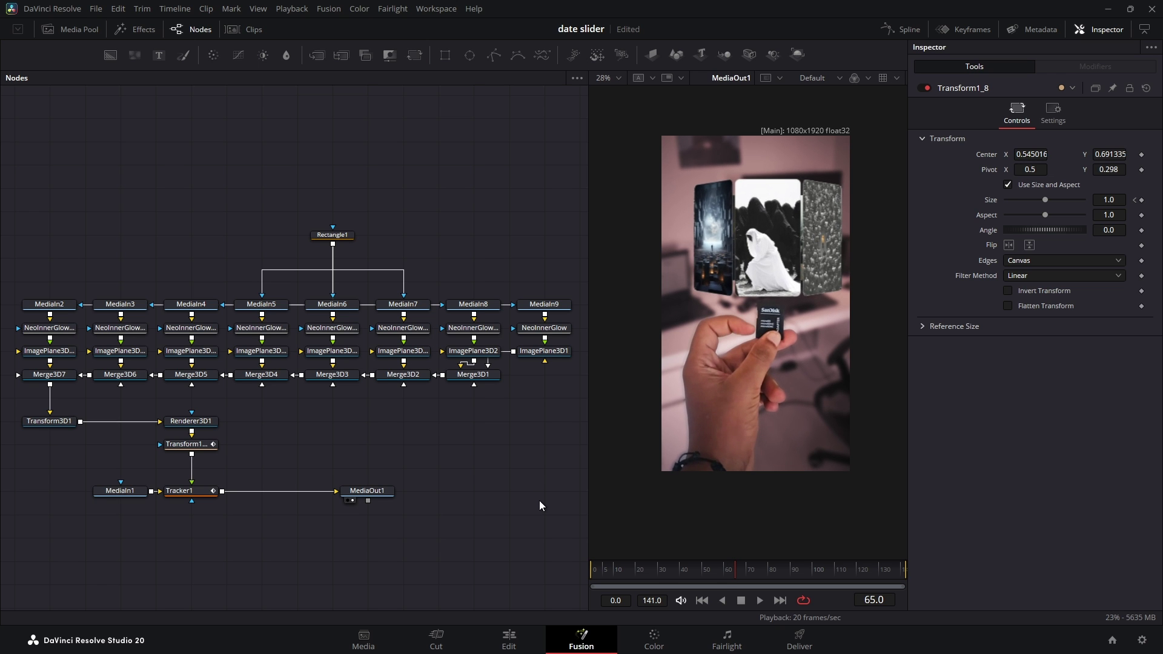
Keyframe Transform3D1's Y rotation from 0 at frame 65 to 185.2 at frame 70, with further turns around frames 99–104 and 130–135
click(42, 426)
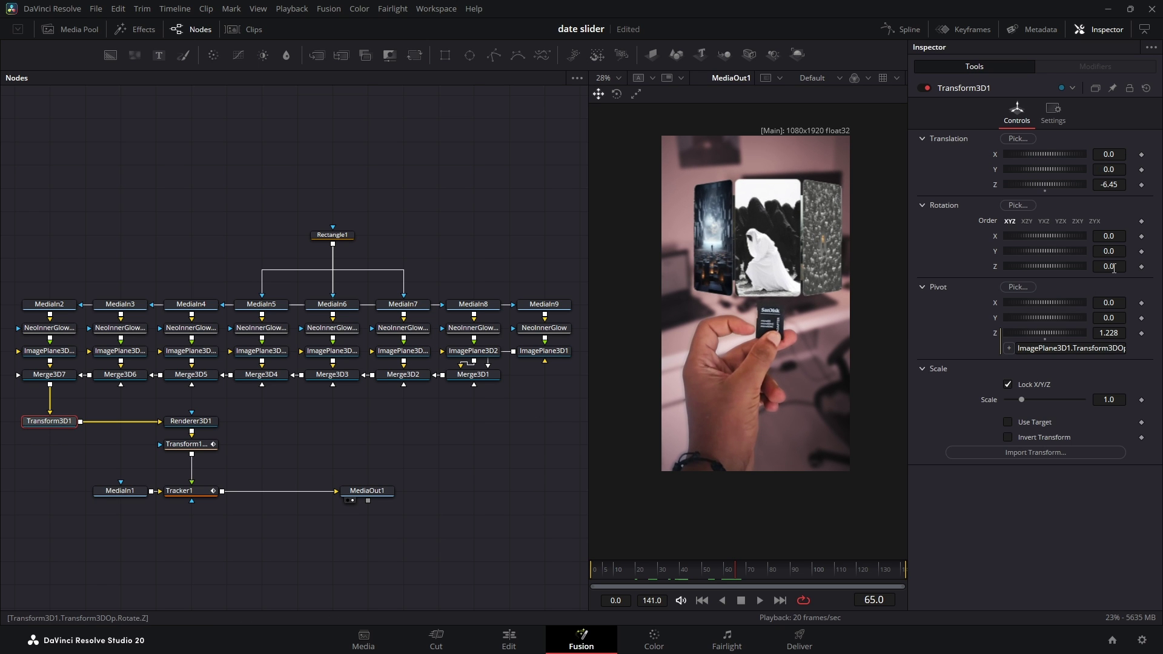
click(1141, 252)
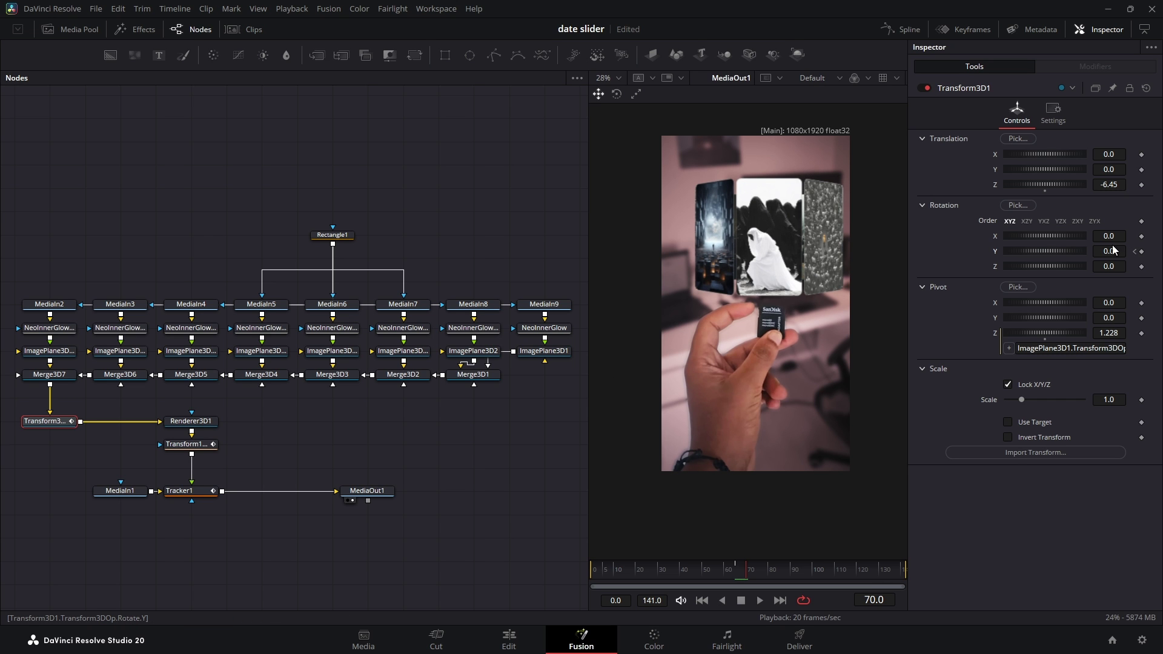
drag(1042, 252, 1084, 252)
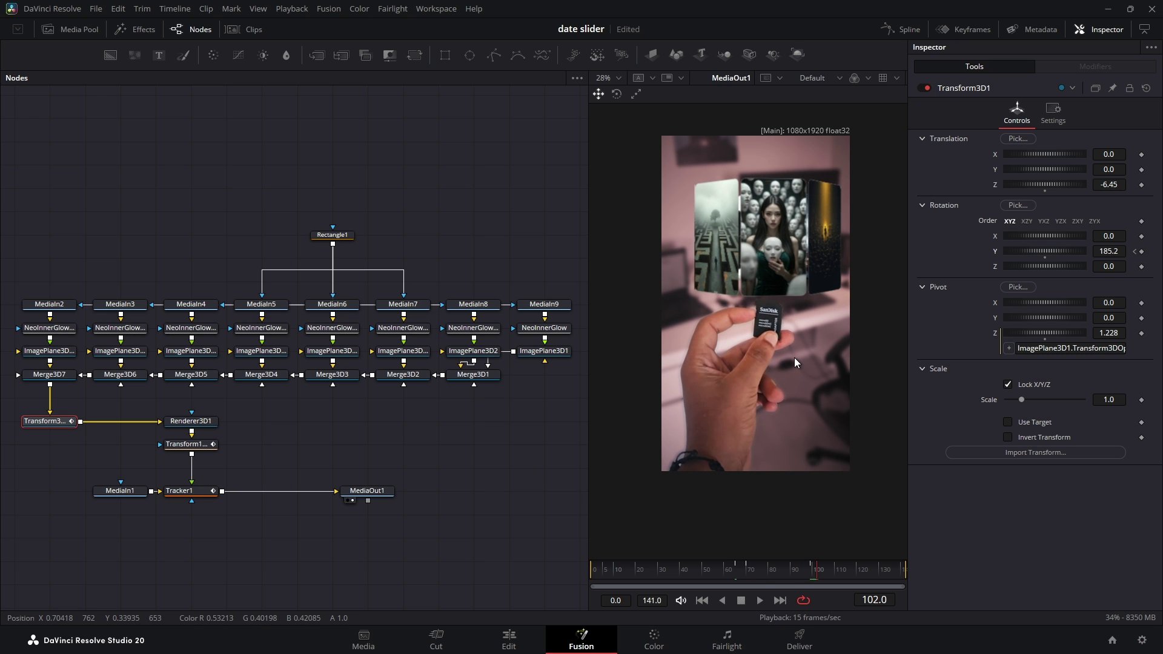
drag(1052, 253, 1081, 254)
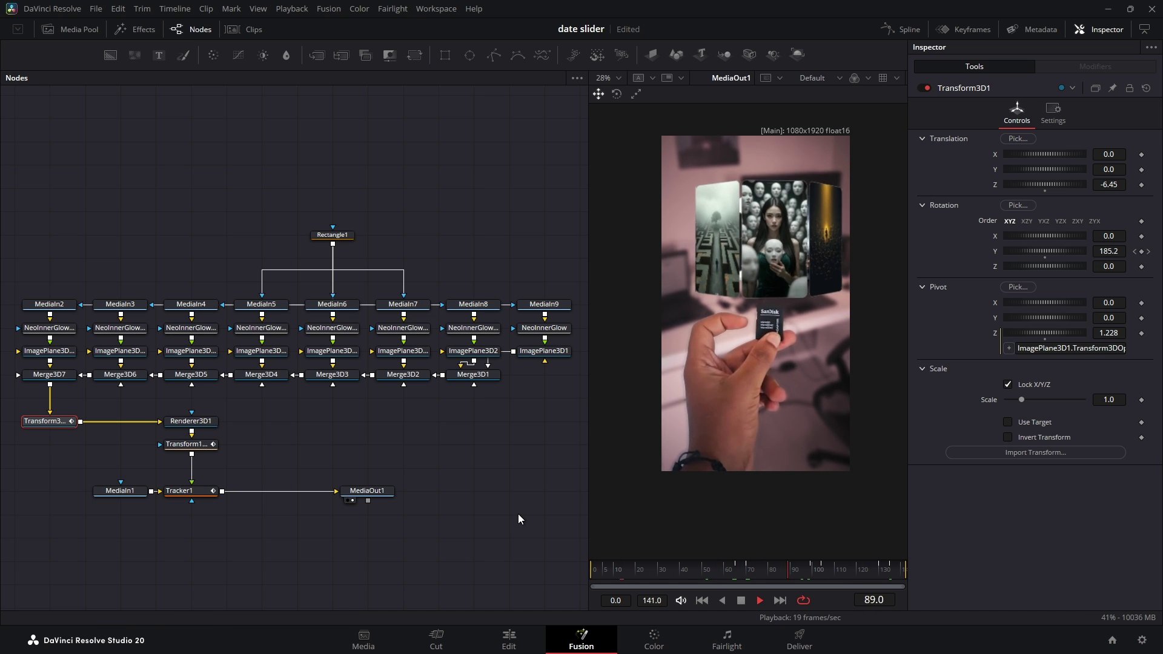
drag(709, 573, 742, 574)
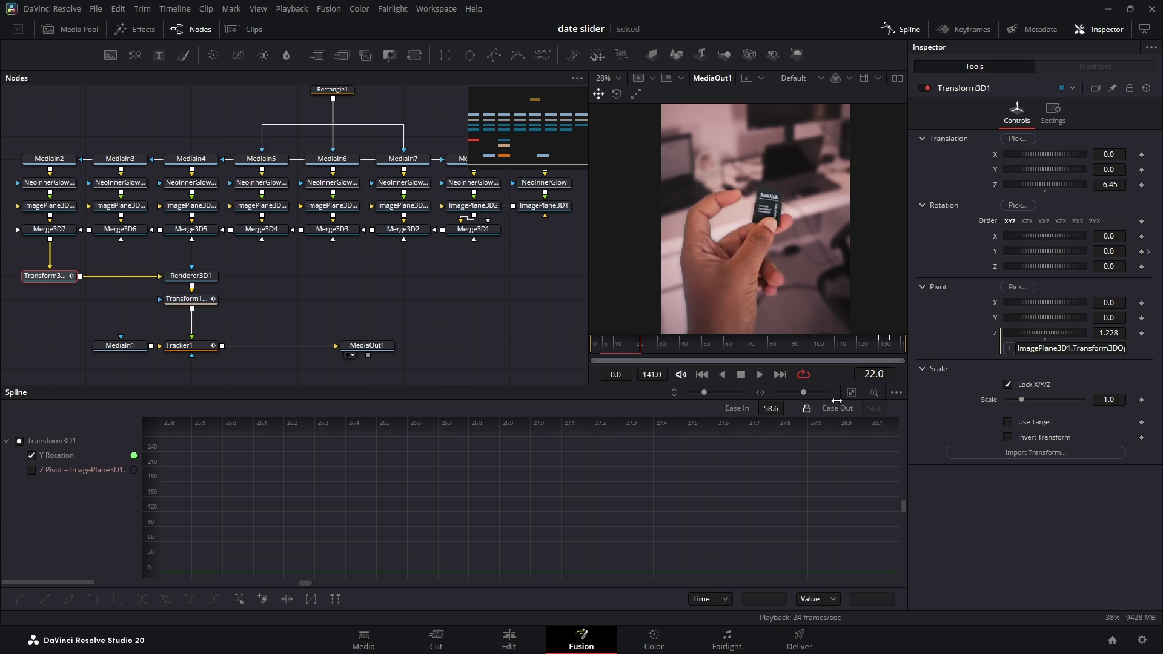
Smooth and flatten Transform3D1's Y Rotation keyframes in the spline, set their easing to 62.2, and preview the spin
click(851, 392)
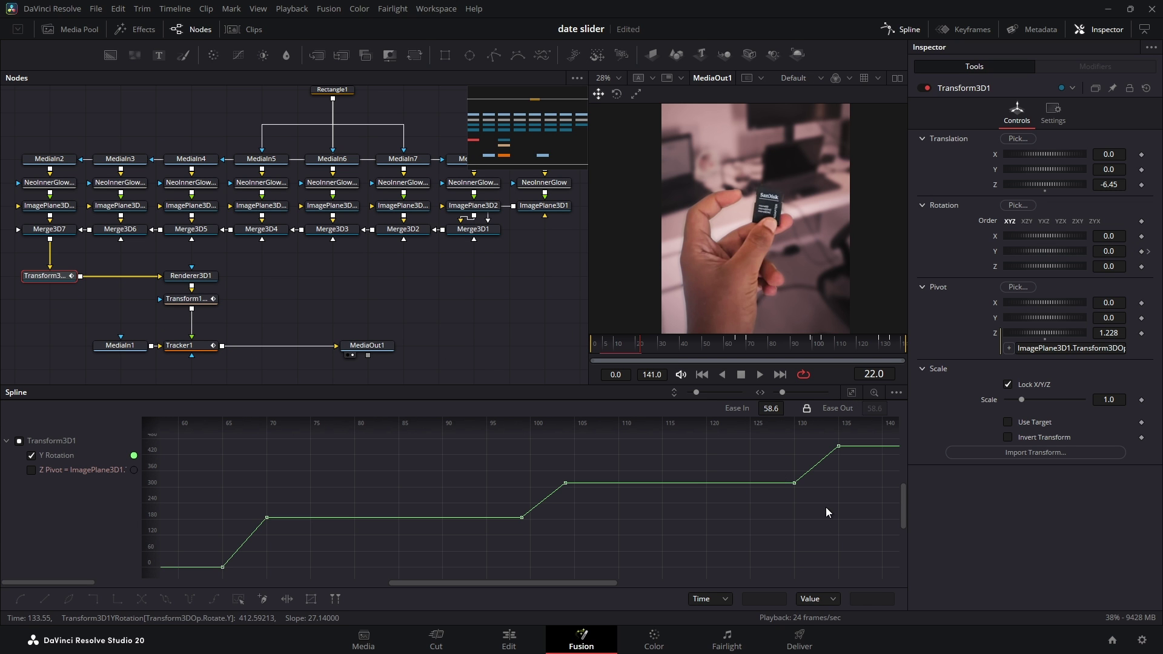
key(s)
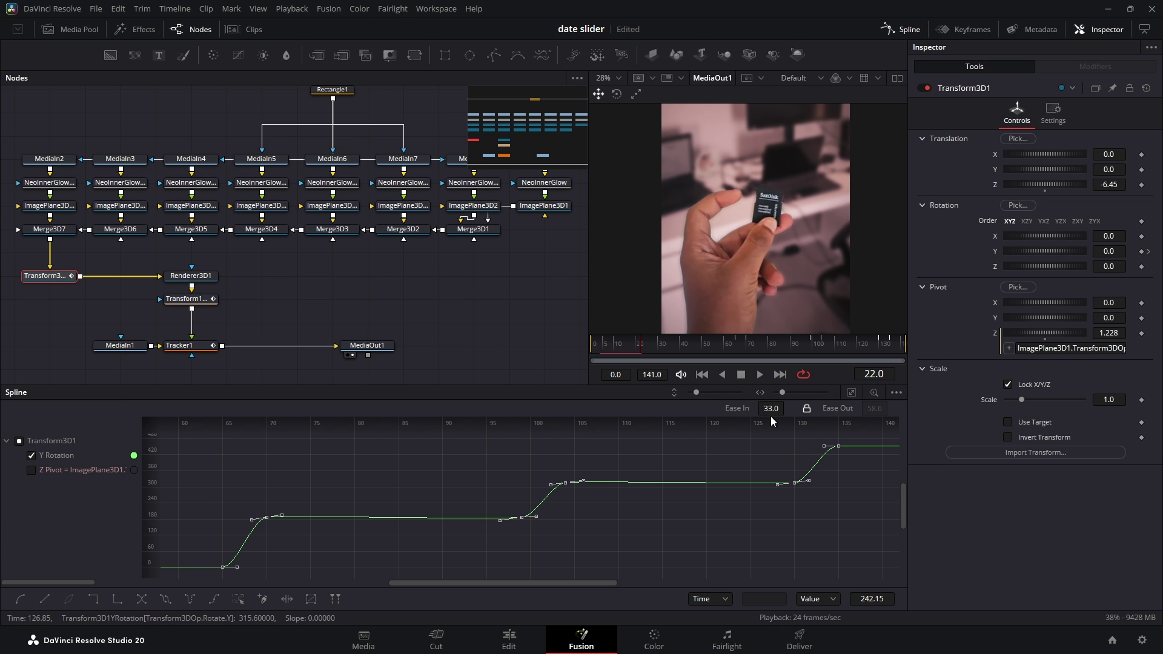
mouse_move(771, 410)
mouse_down()
mouse_move(781, 410)
mouse_move(770, 411)
mouse_up()
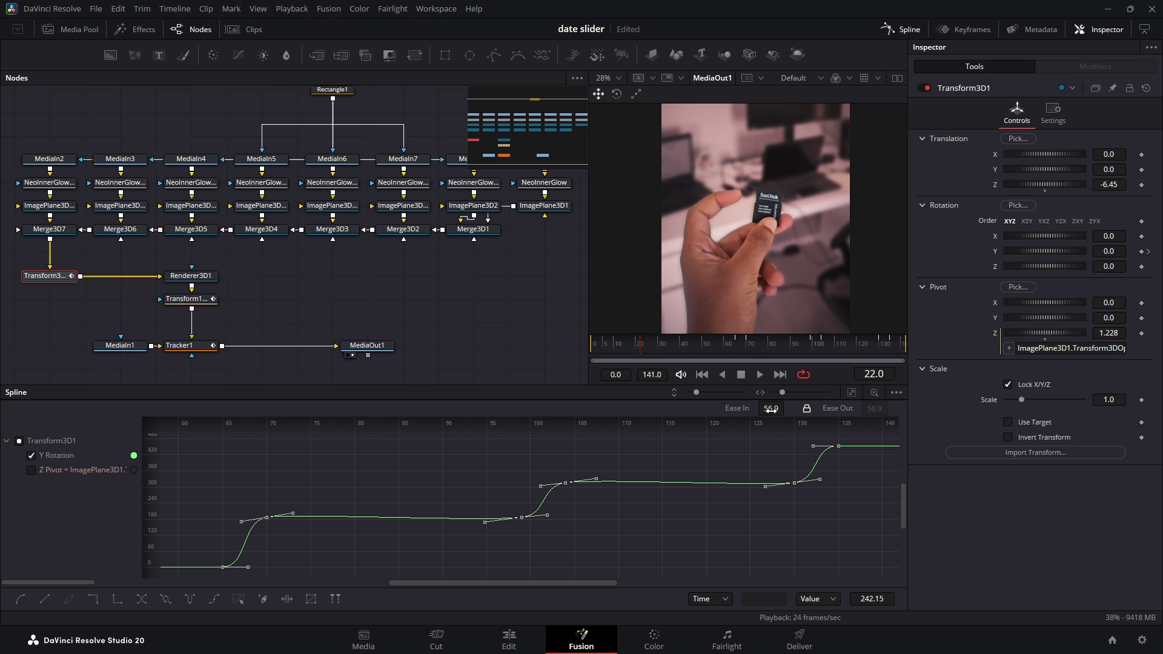
key(f)
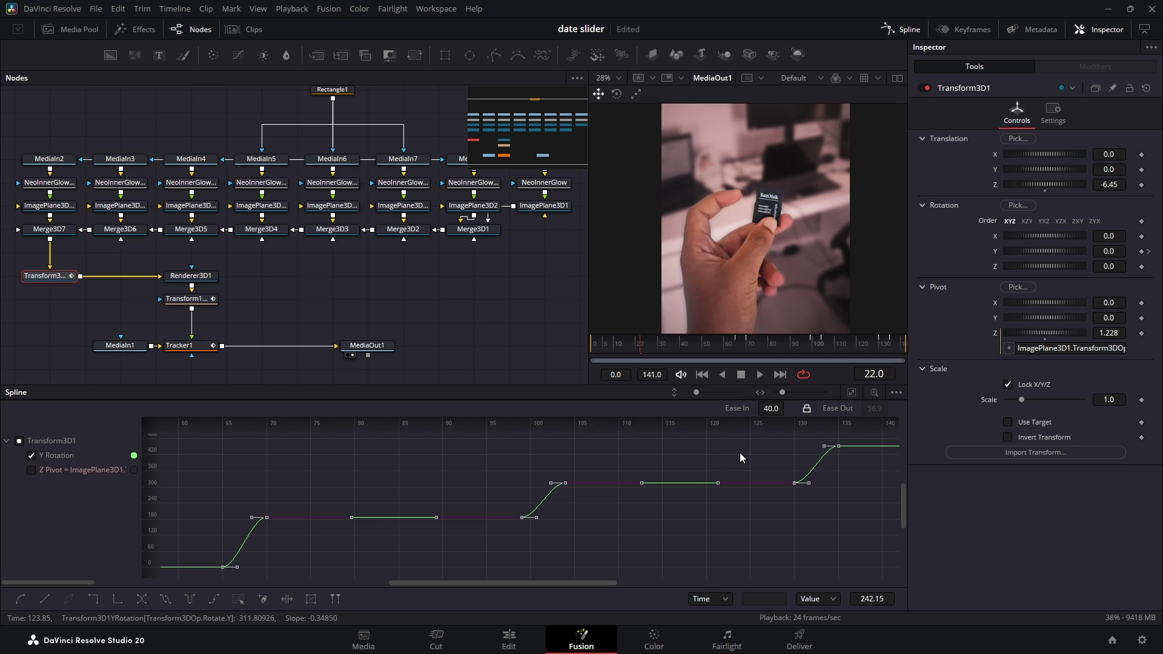
drag(771, 409, 784, 408)
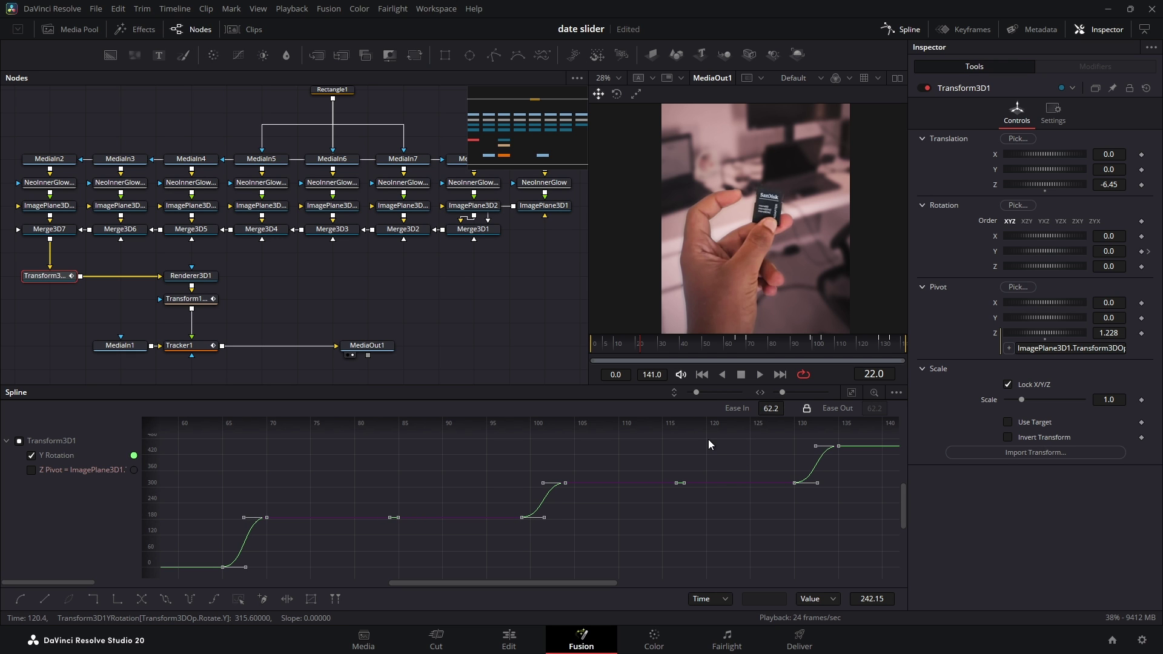
click(888, 34)
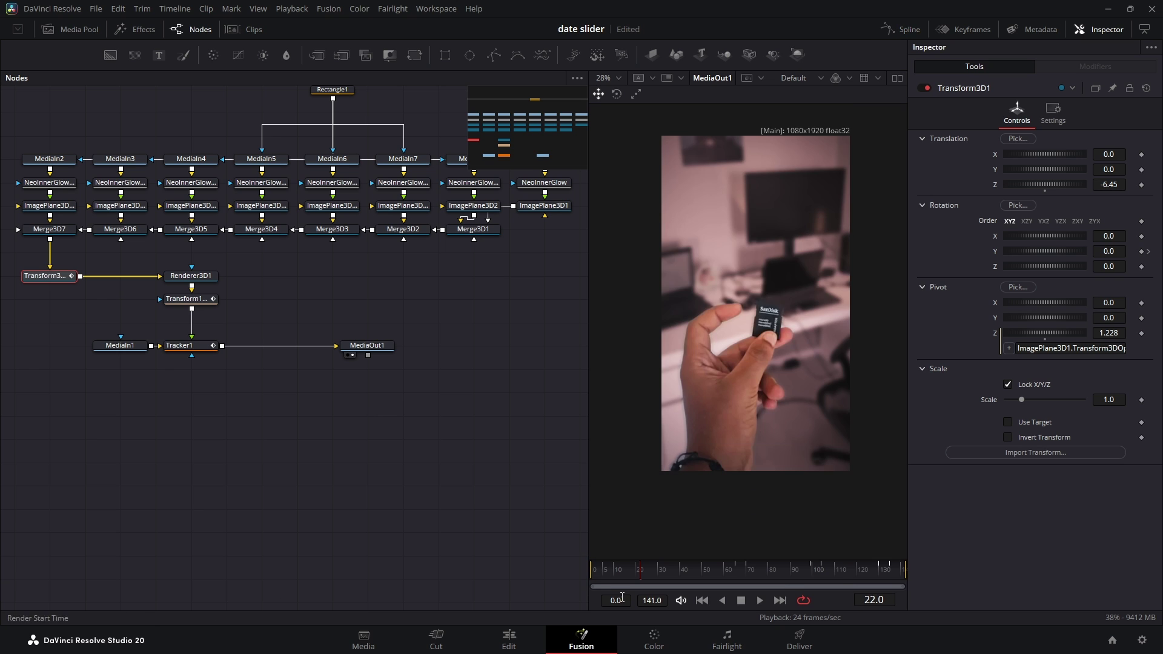
key(space)
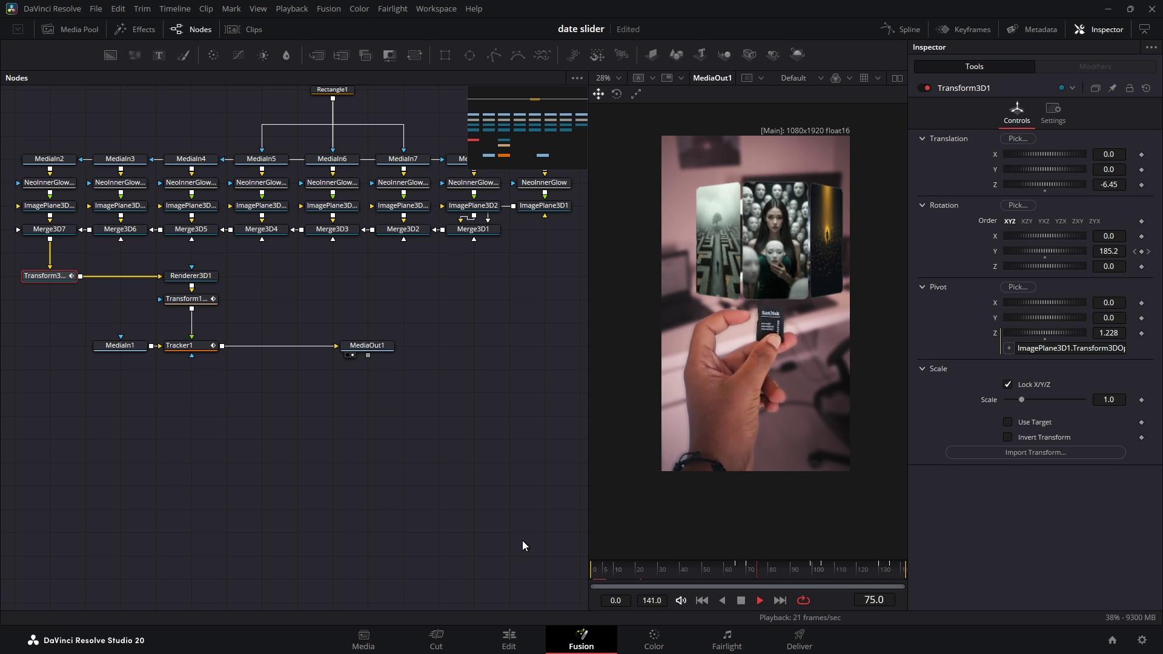
key(space)
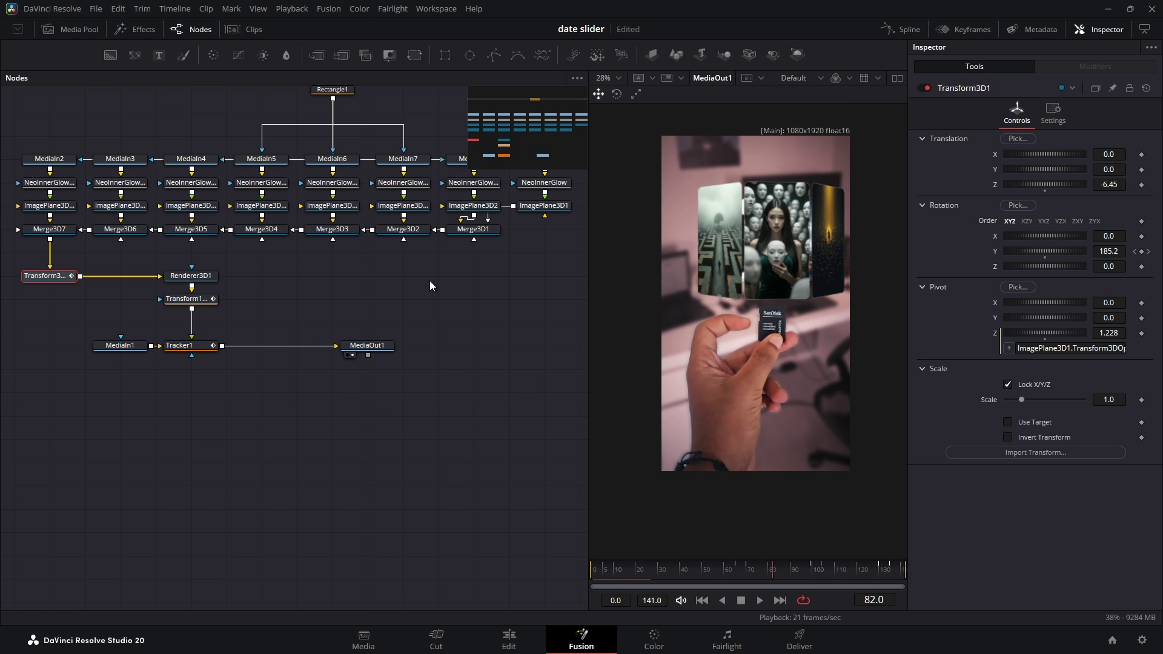
Merge Tracker1's output over MediaIn1 with a new Merge node, and set Tracker1's Merge option to FG only
drag(120, 346, 58, 403)
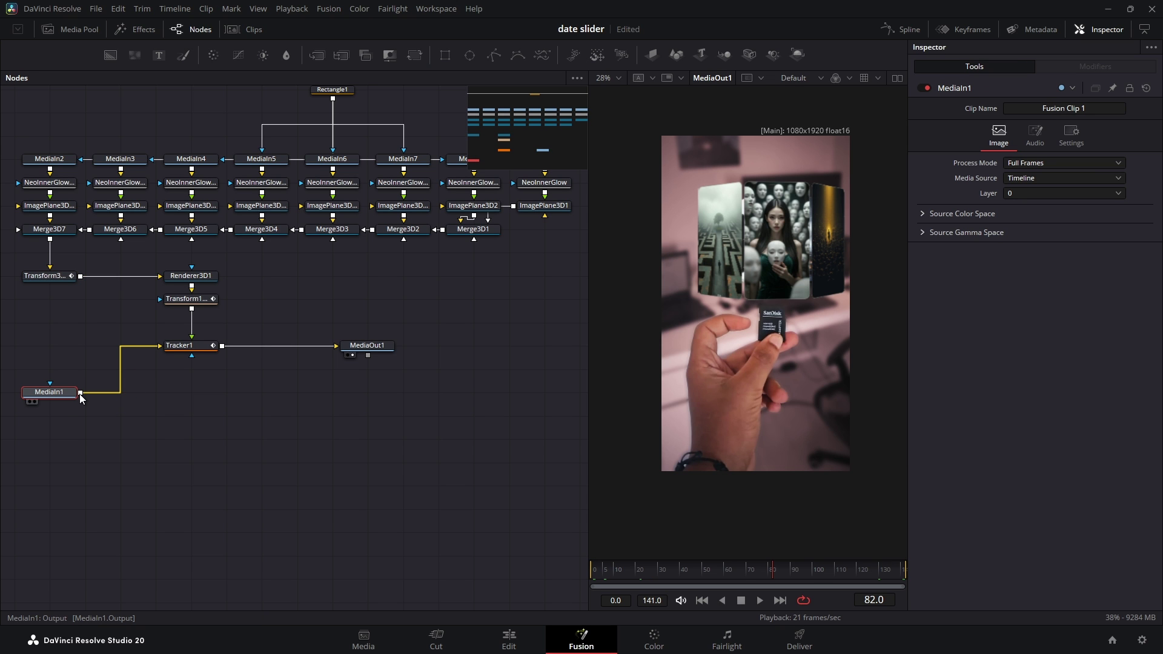
drag(81, 393, 223, 348)
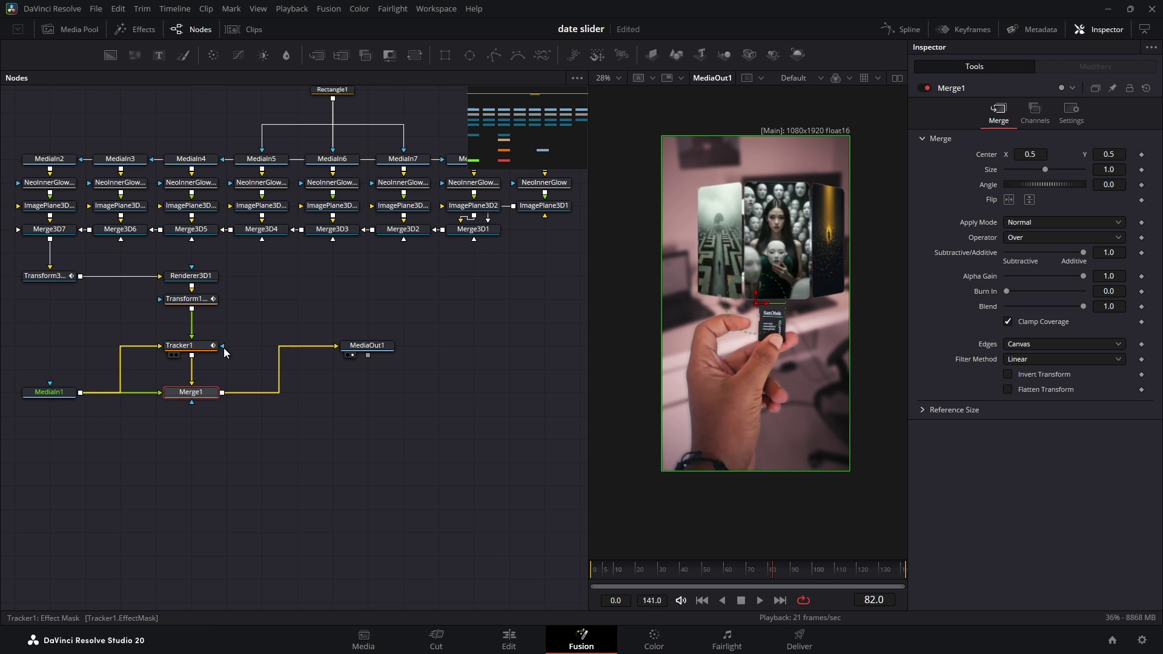
click(182, 347)
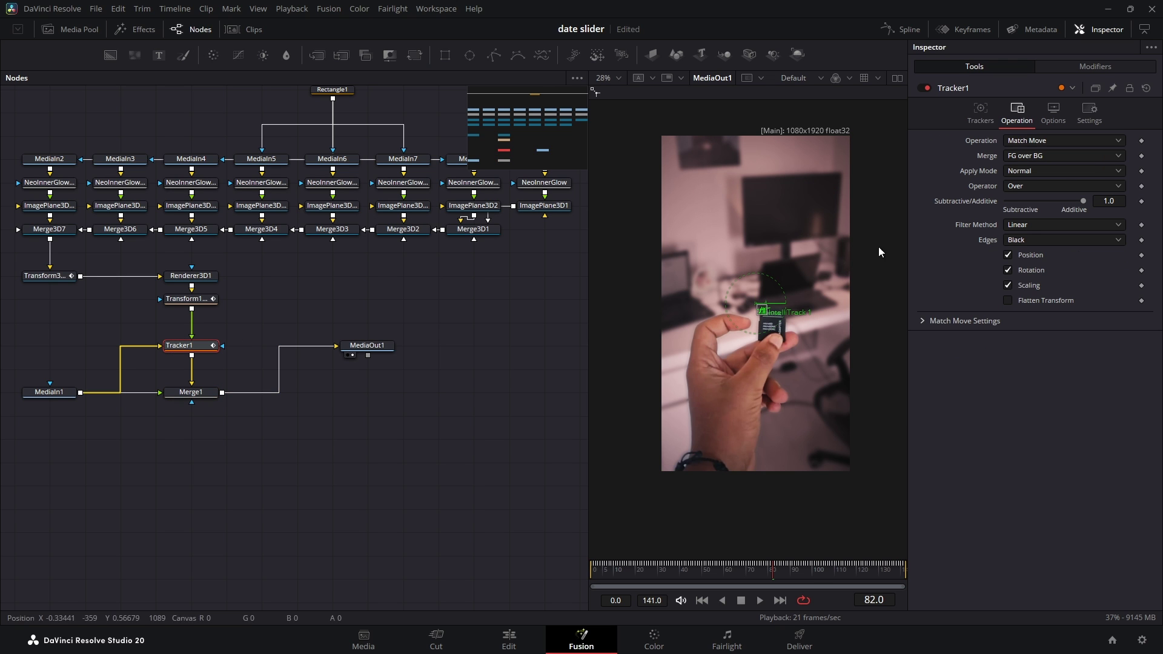
click(1024, 156)
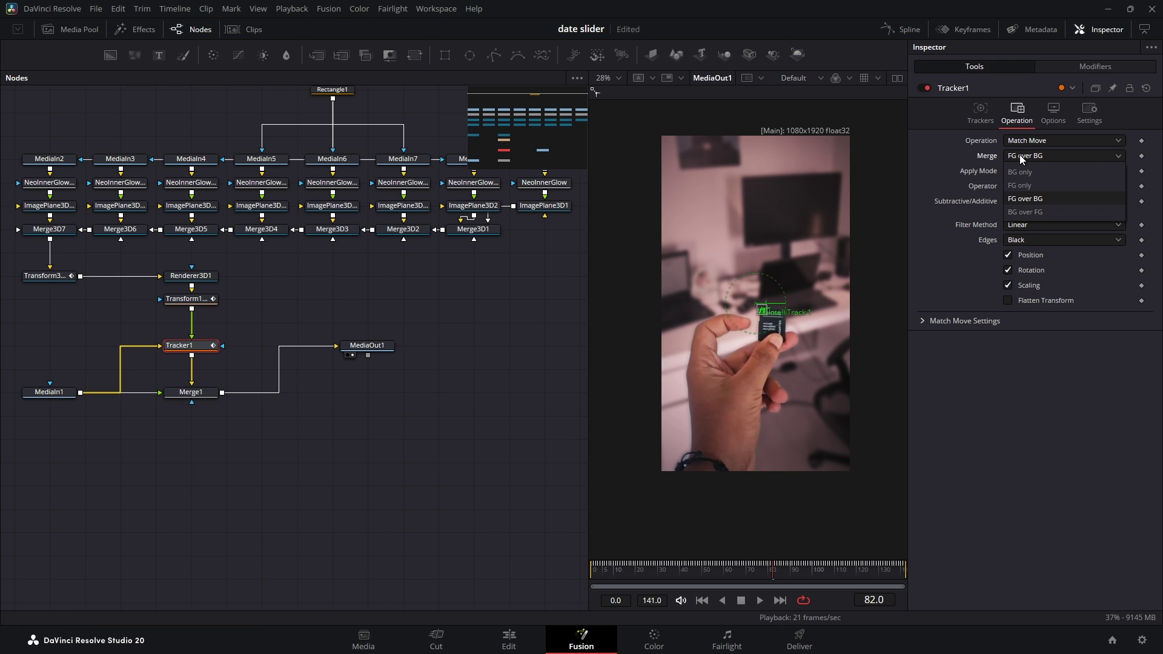
click(1023, 186)
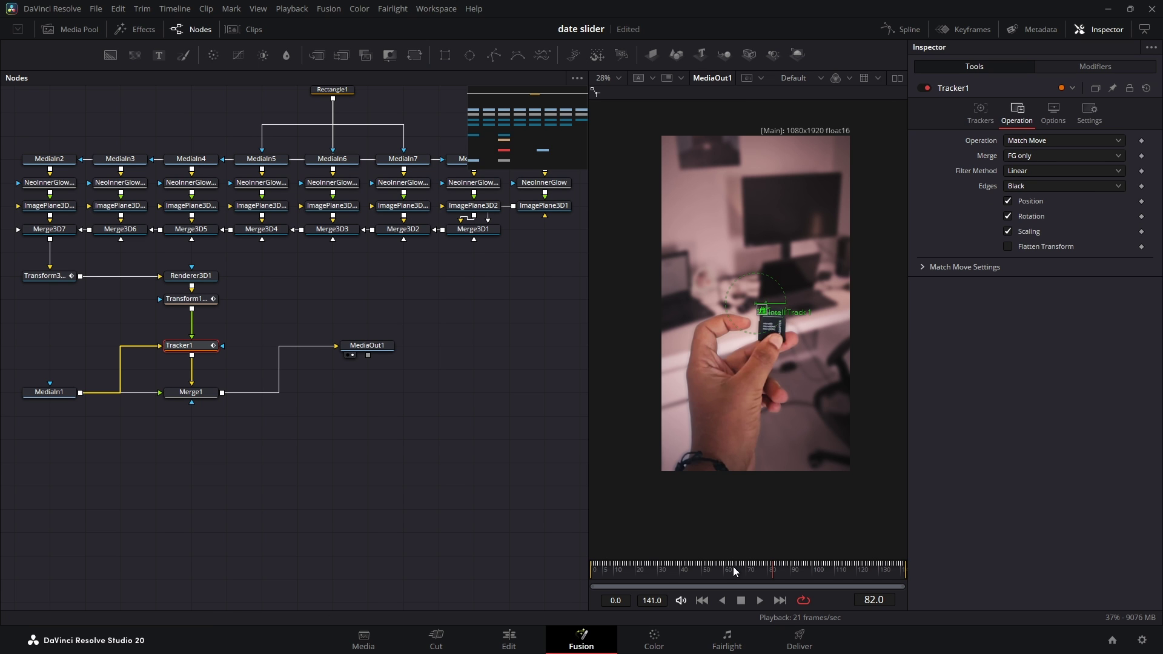
Set Merge1's Apply Mode to Screen and preview the blended carousel over the footage
click(192, 393)
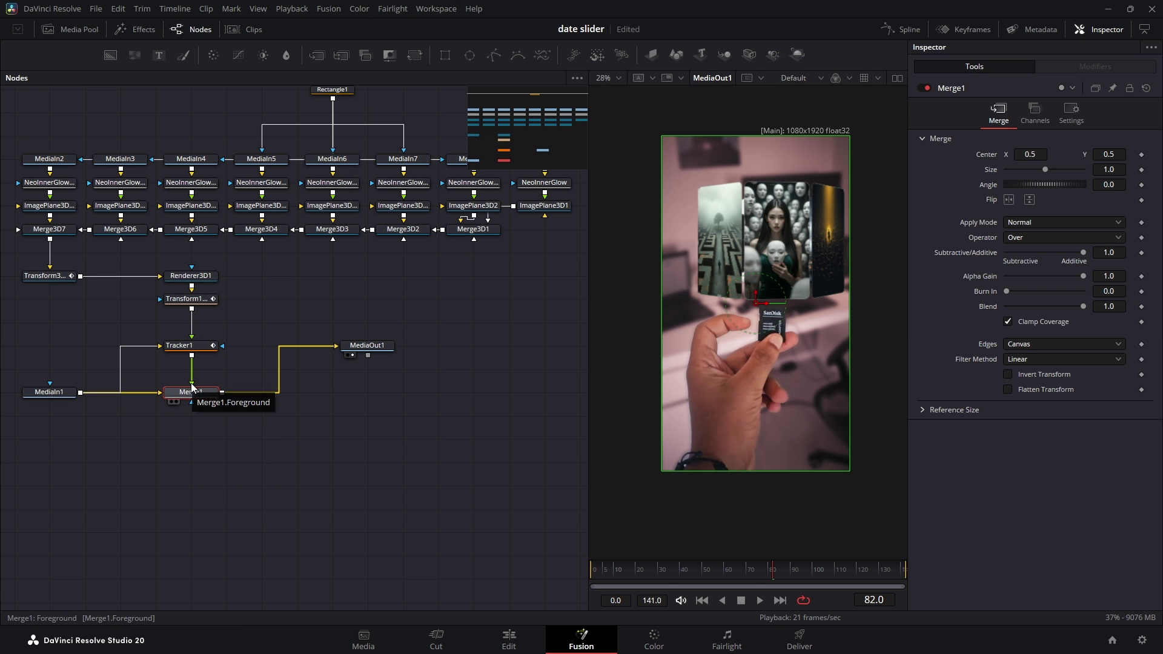
click(1036, 223)
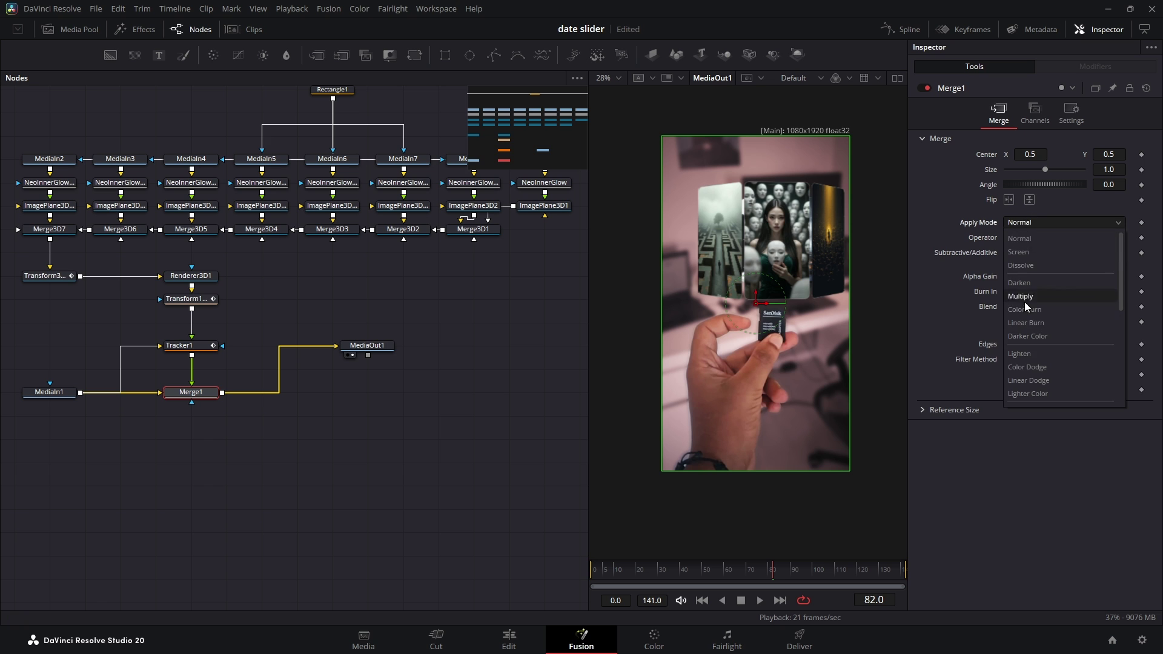
click(1018, 252)
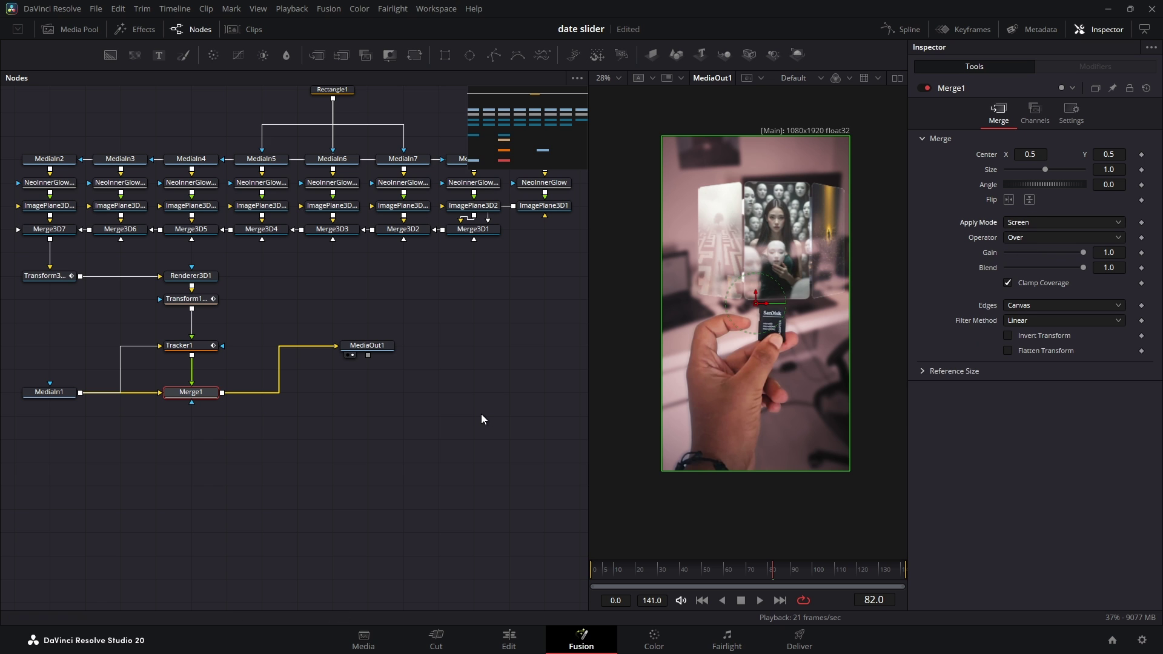
click(481, 413)
drag(728, 575, 756, 275)
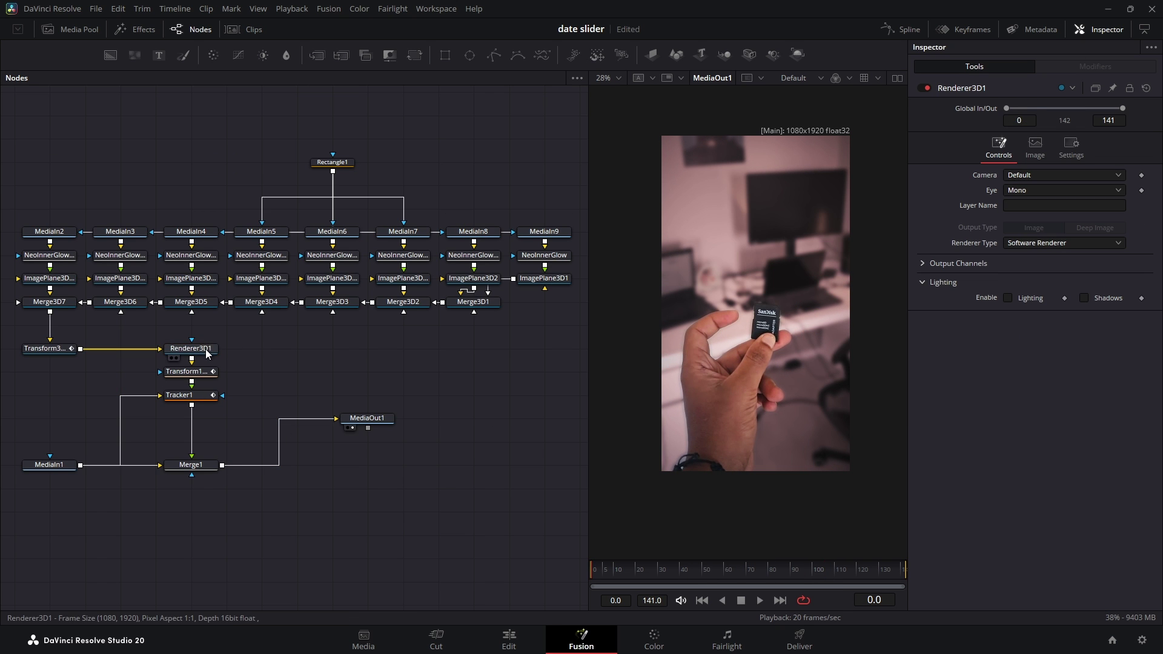
Switch Renderer3D1 to the Hardware Renderer and enable its Motion Blur with Quality 6 and Shutter Angle 280
click(1044, 242)
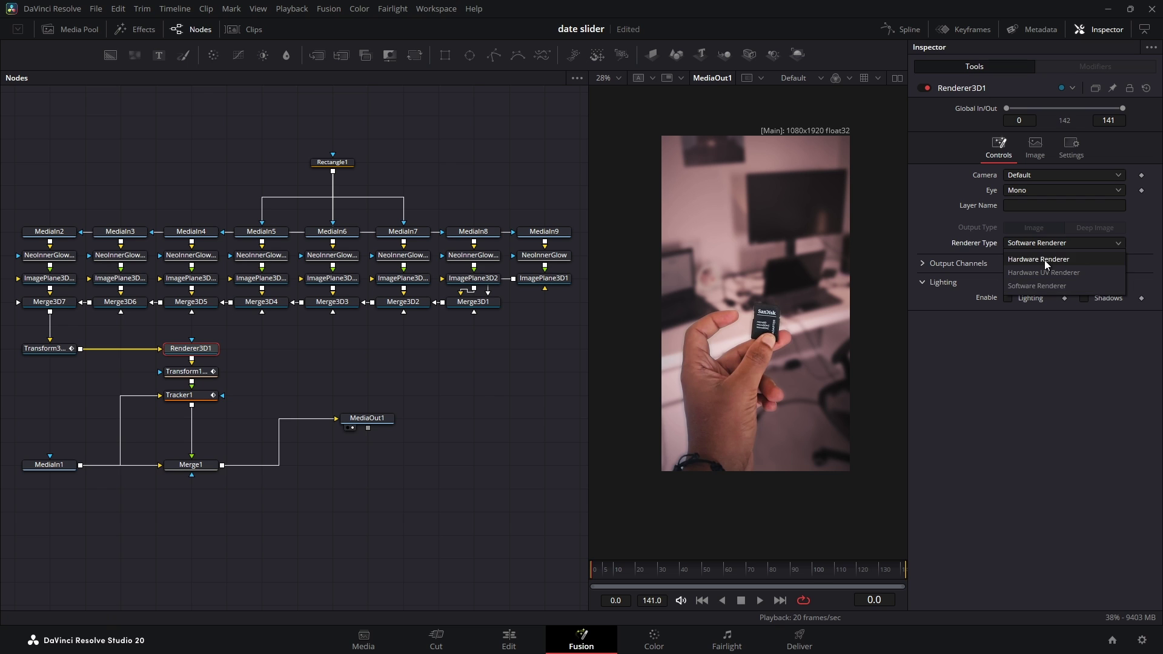
click(1043, 259)
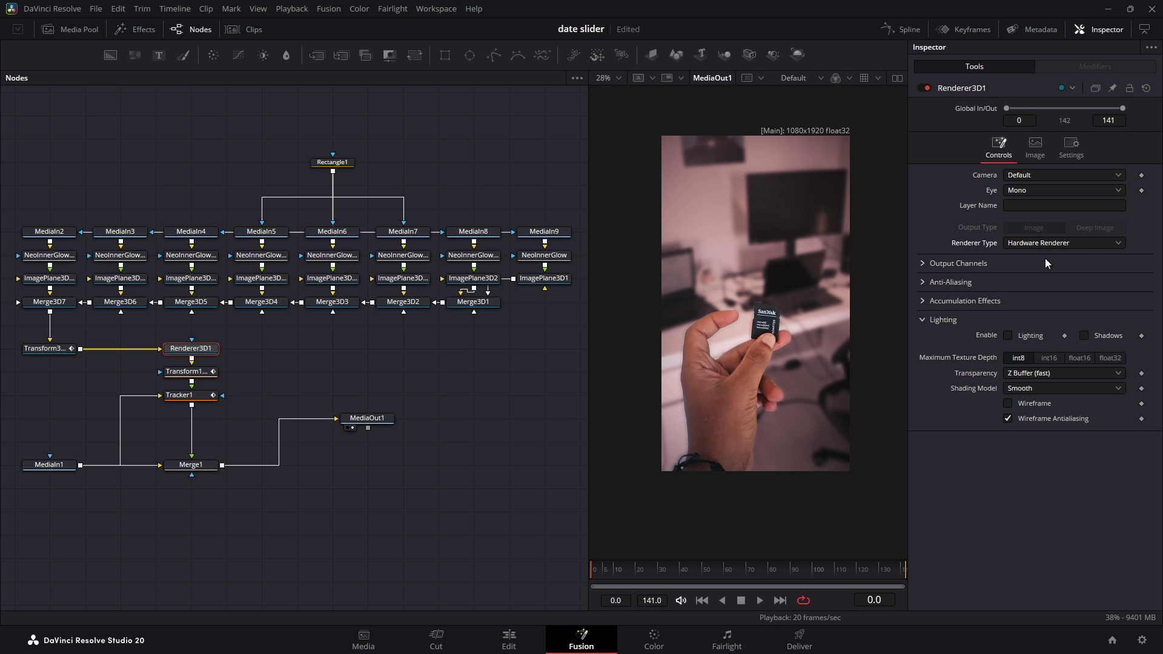
click(1072, 146)
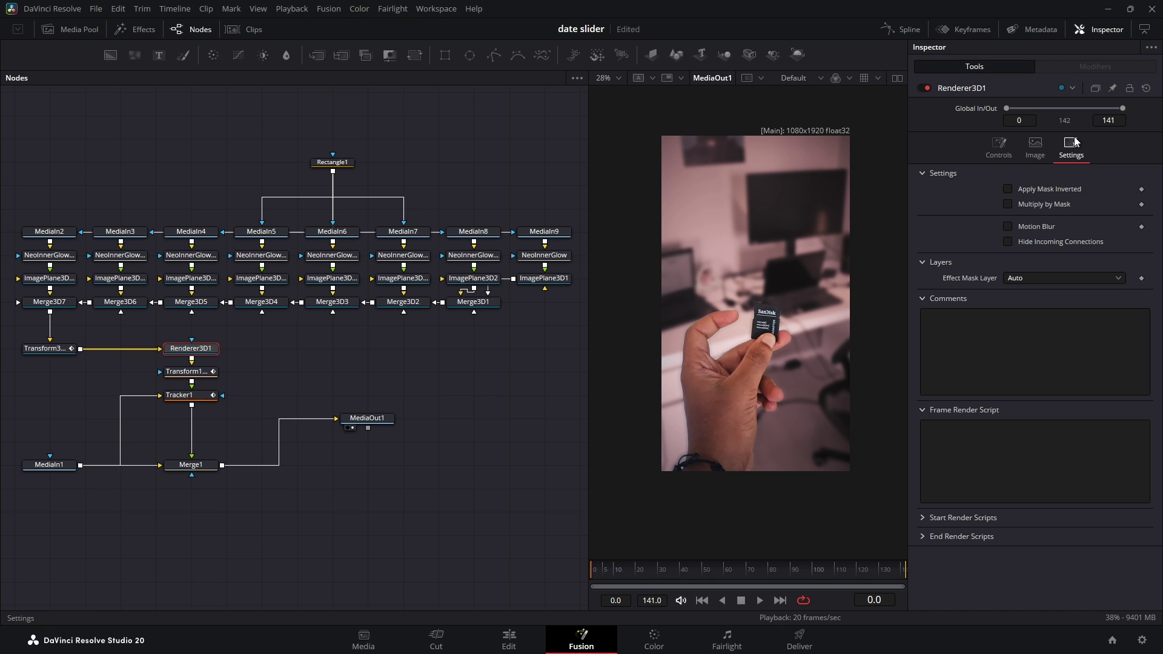
click(1008, 226)
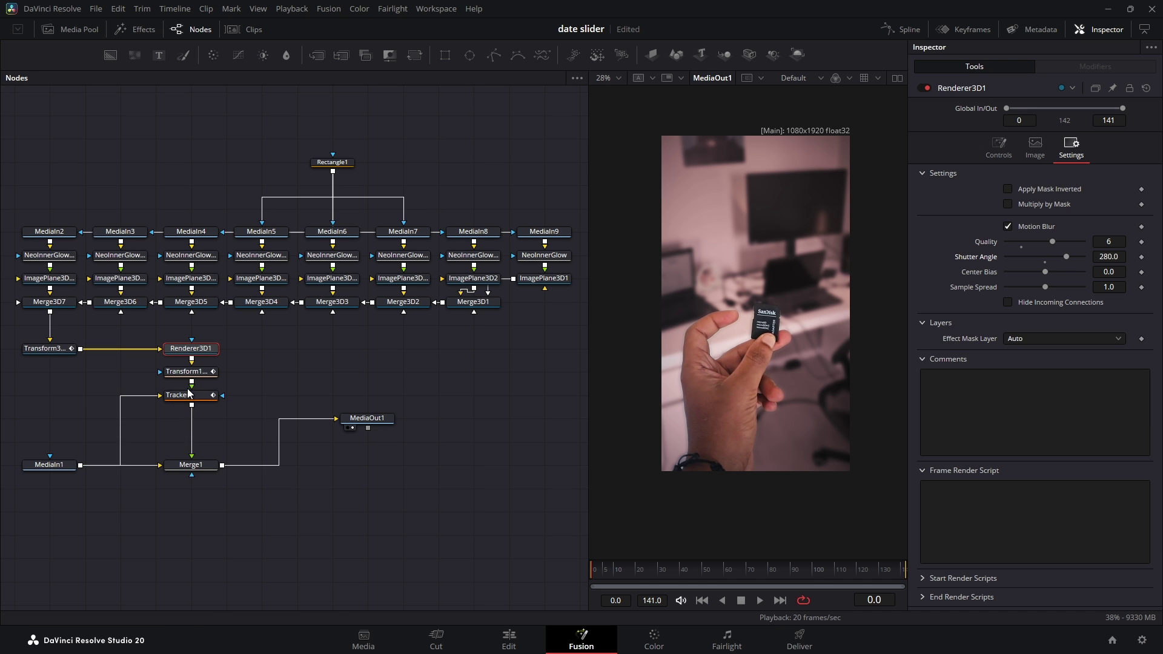
Enable Motion Blur on Transform1_8 and adjust its quality and shutter angle
click(191, 372)
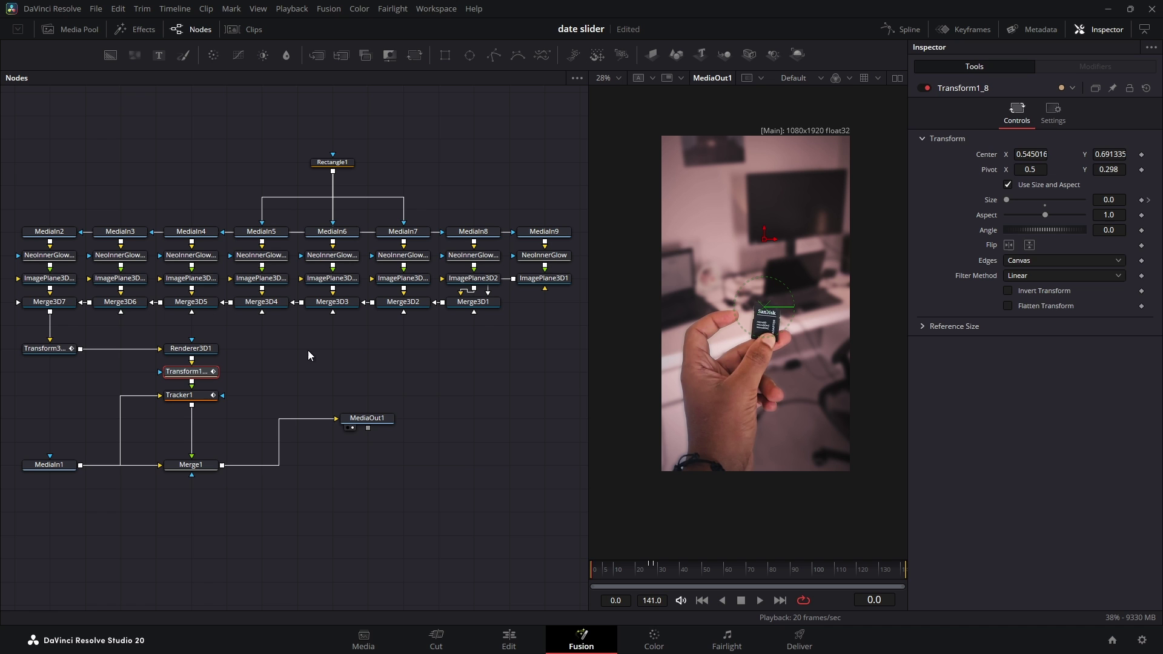
click(1048, 122)
click(1026, 267)
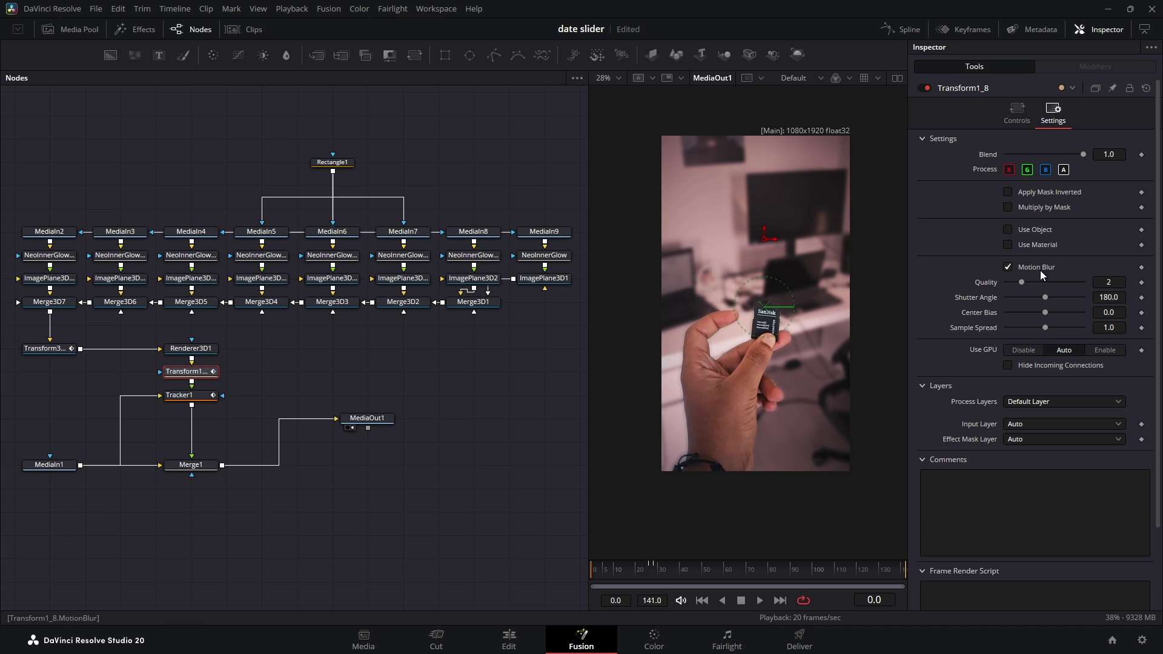
click(1075, 298)
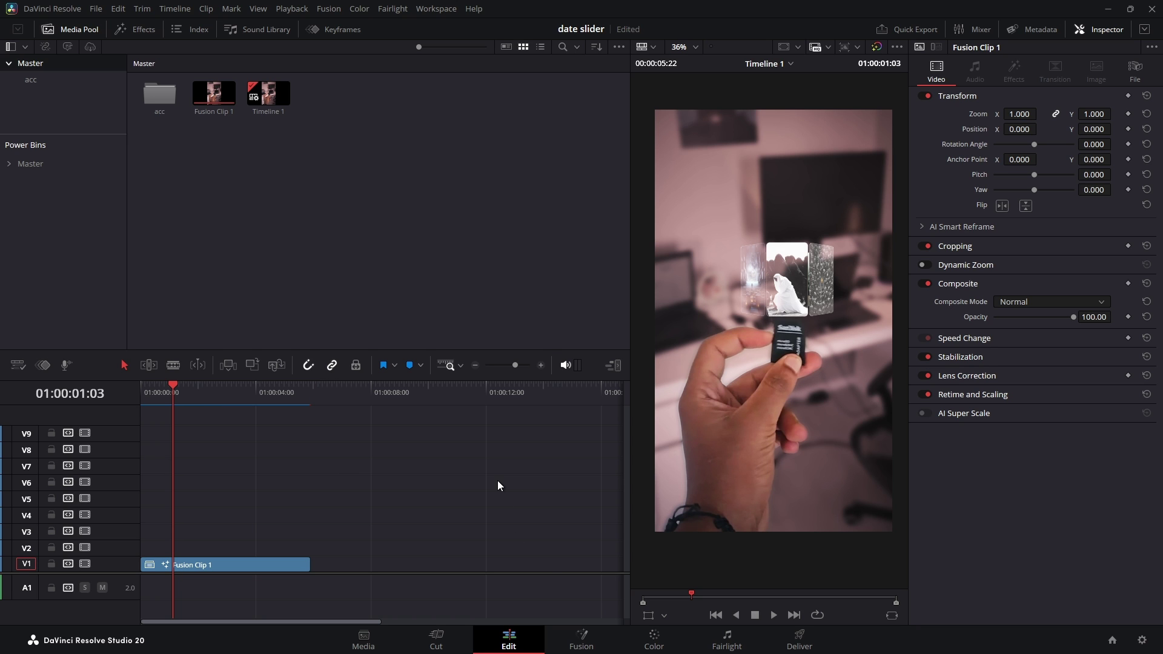
Play Fusion Clip 1 from the start of the edit timeline to review the finished effect
click(162, 390)
key(Home)
key(space)
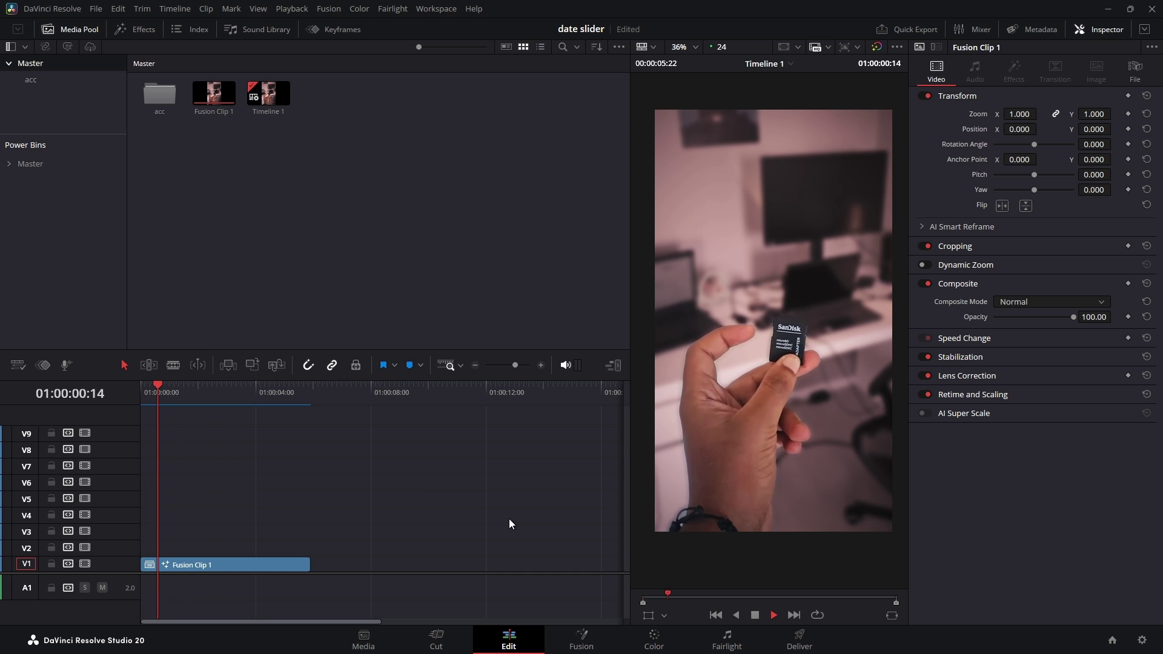